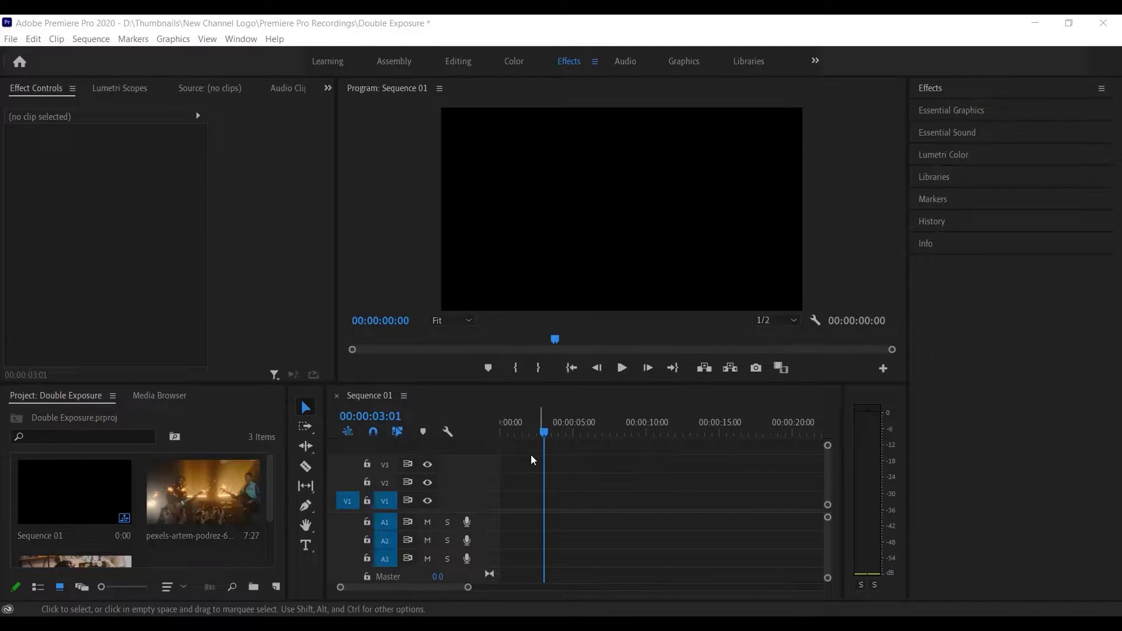
Step: Place the reading-man clip on V2 and the pexels sparks clip on V1 at the sequence start, trimming the upper clip to match
left_click(507, 440)
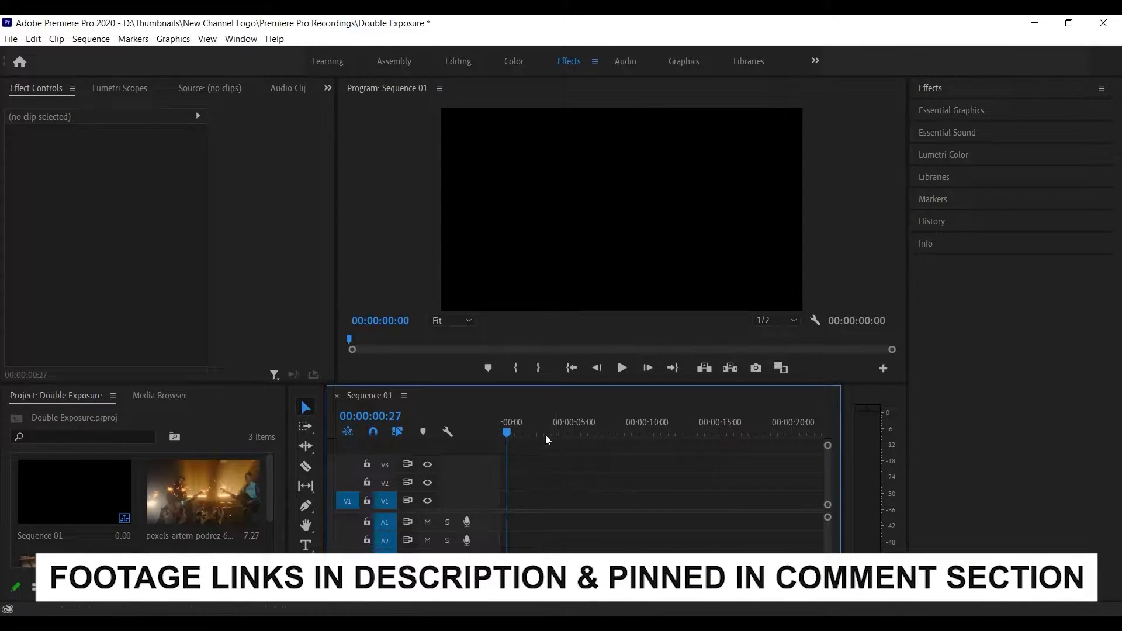
left_click(501, 435)
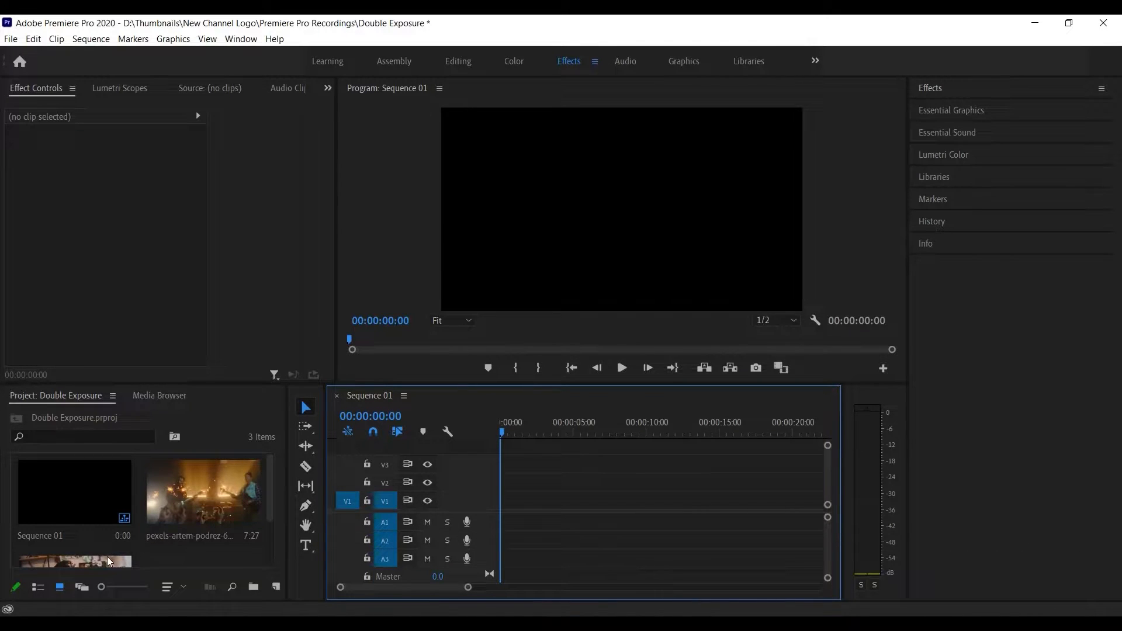
left_click_drag(101, 565, 491, 482)
left_click(666, 352)
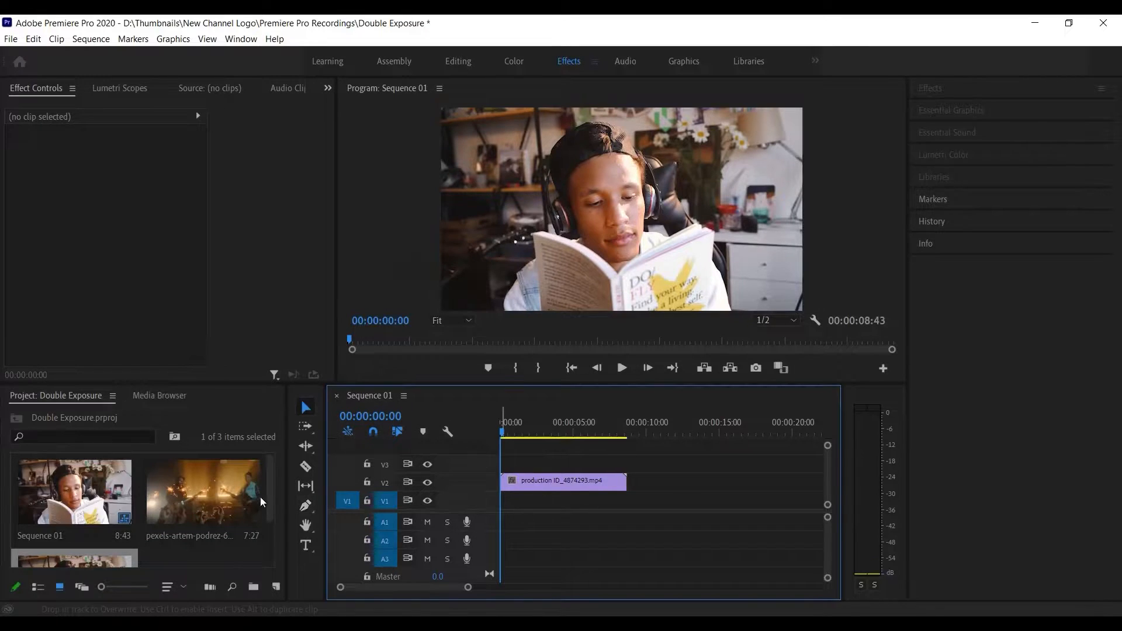
left_click_drag(262, 503, 615, 480)
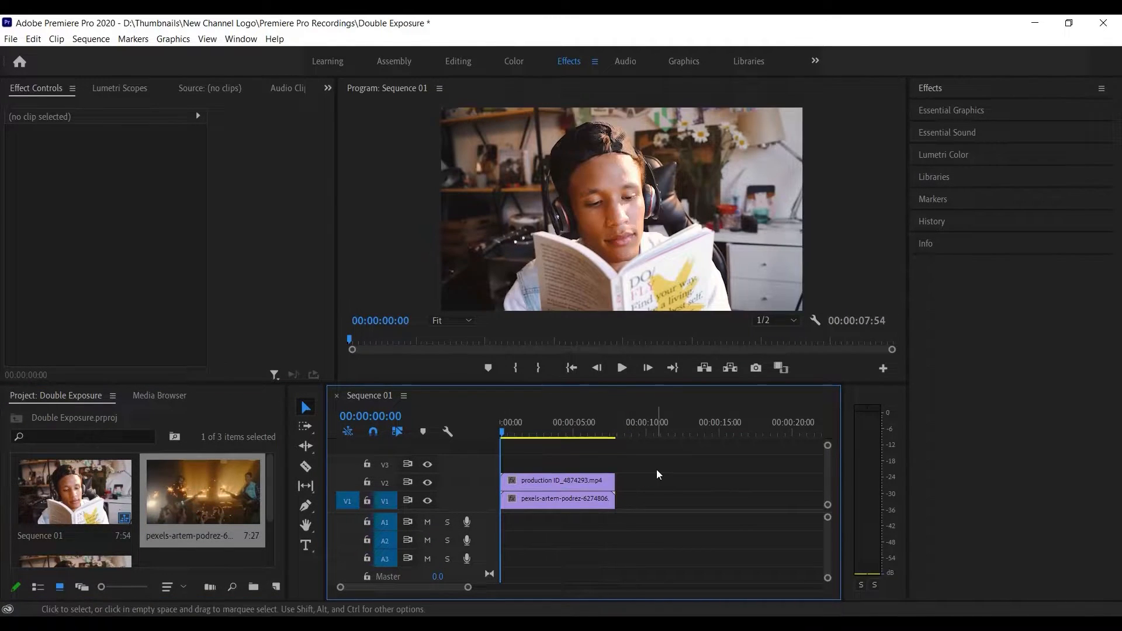
Step: Park the playhead at 00:00:02:57 and open the V2 reading-man clip in the Color workspace
left_click_drag(503, 434, 543, 444)
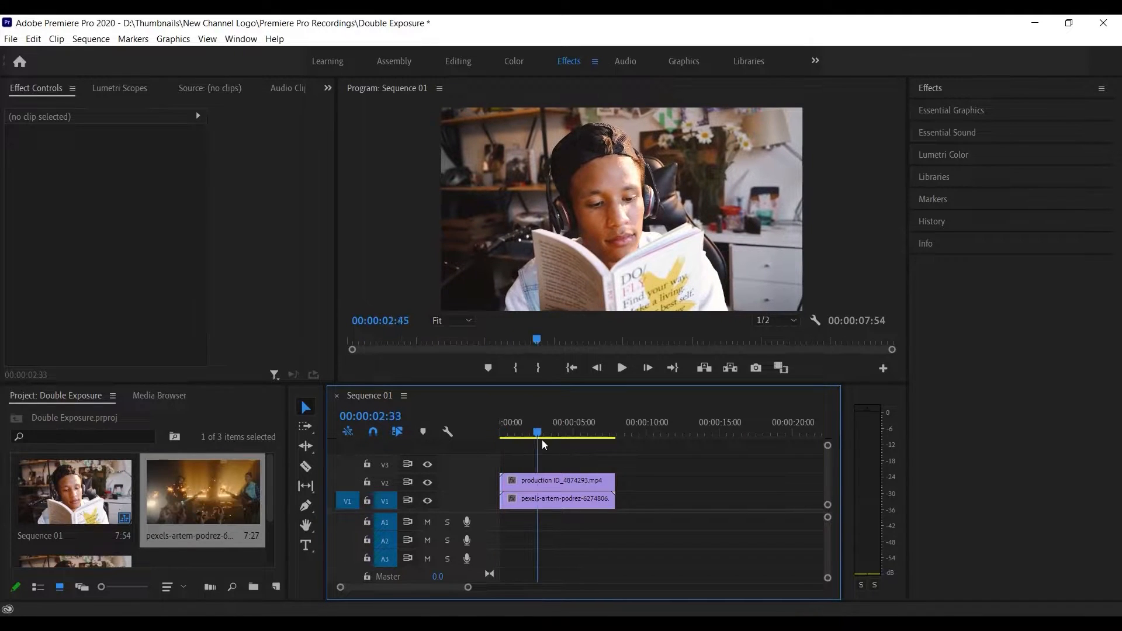
left_click(564, 483)
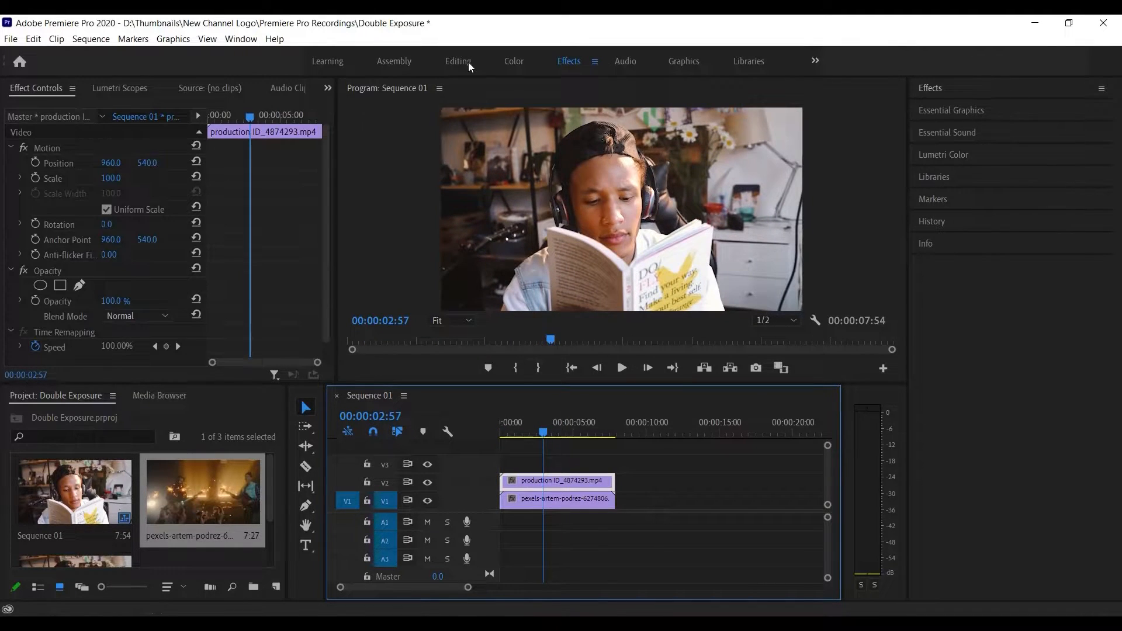
left_click(519, 64)
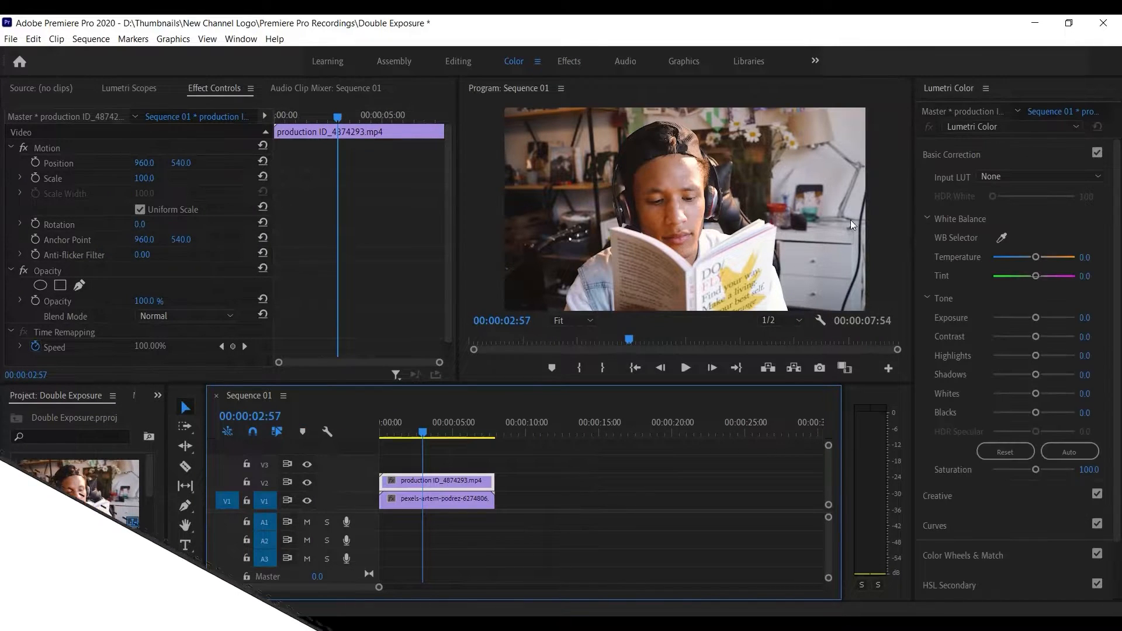
Step: Try a warmer white balance temperature and a cooler one of about -18.6 on the V2 clip
left_click(1046, 257)
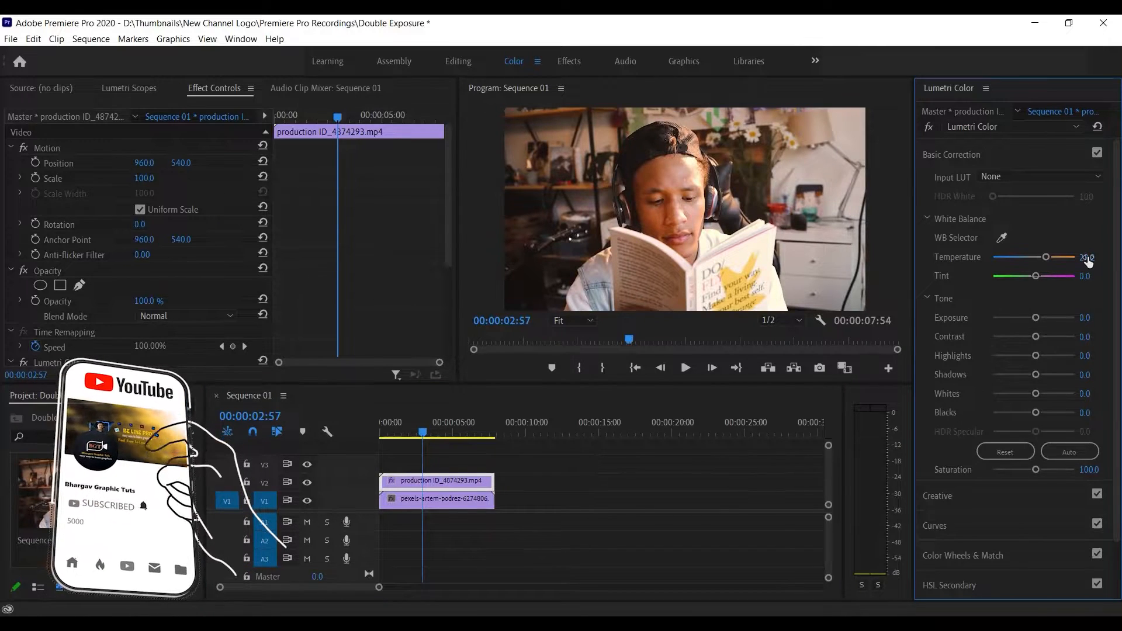
left_click(1086, 258)
type("0")
key("Return")
left_click_drag(1034, 257, 1026, 258)
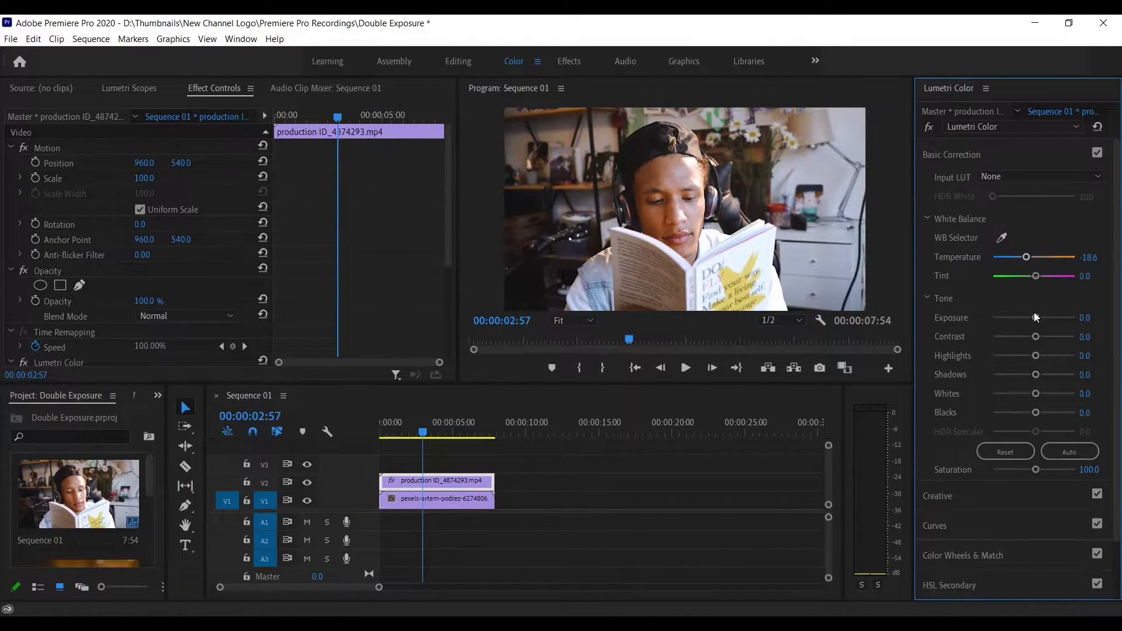
Step: Turn the V2 clip into a darker black-and-white image with Exposure -1.1, Blacks -36.3 and Saturation 0
left_click_drag(1037, 319, 1027, 326)
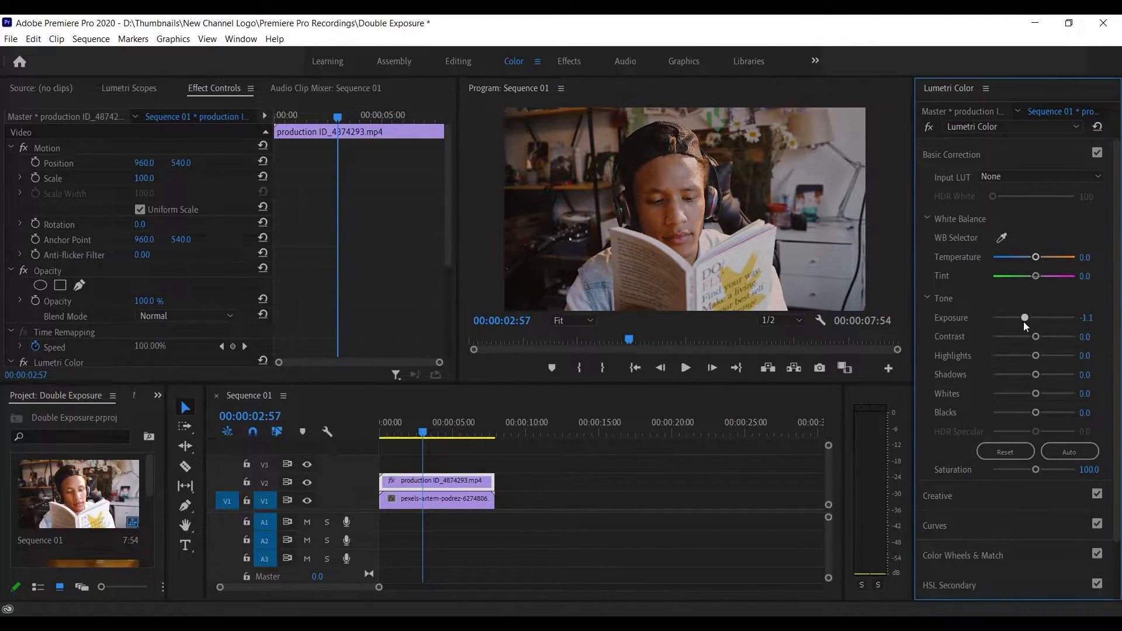
mouse_move(1034, 414)
left_mouse_down()
mouse_move(1014, 414)
mouse_move(1050, 416)
mouse_move(1018, 413)
left_mouse_up()
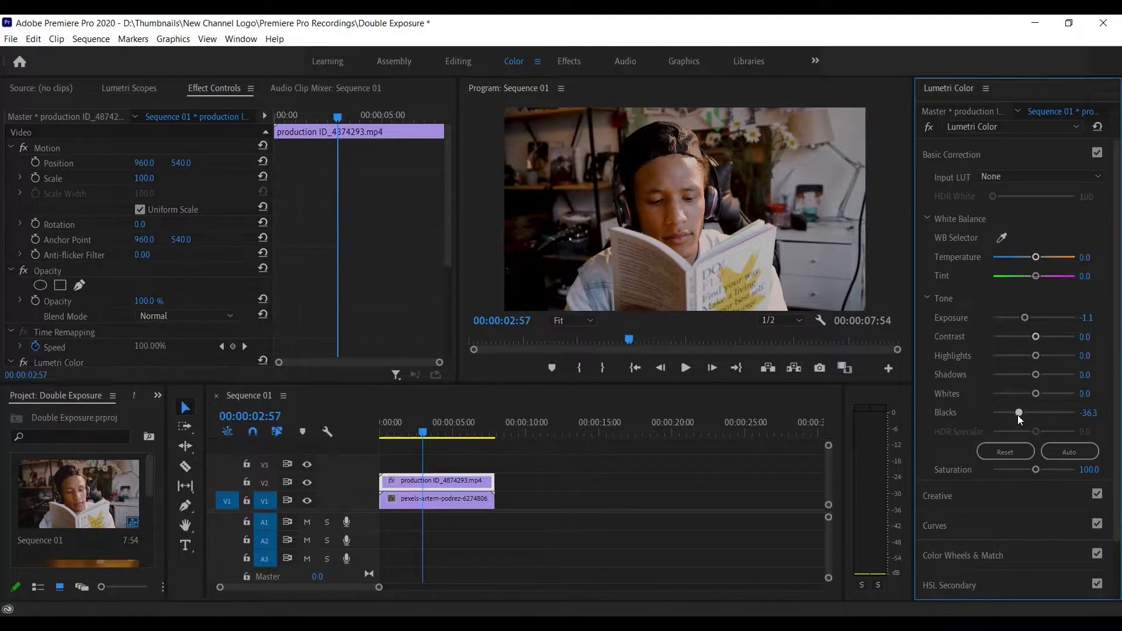
left_click_drag(1038, 475, 971, 473)
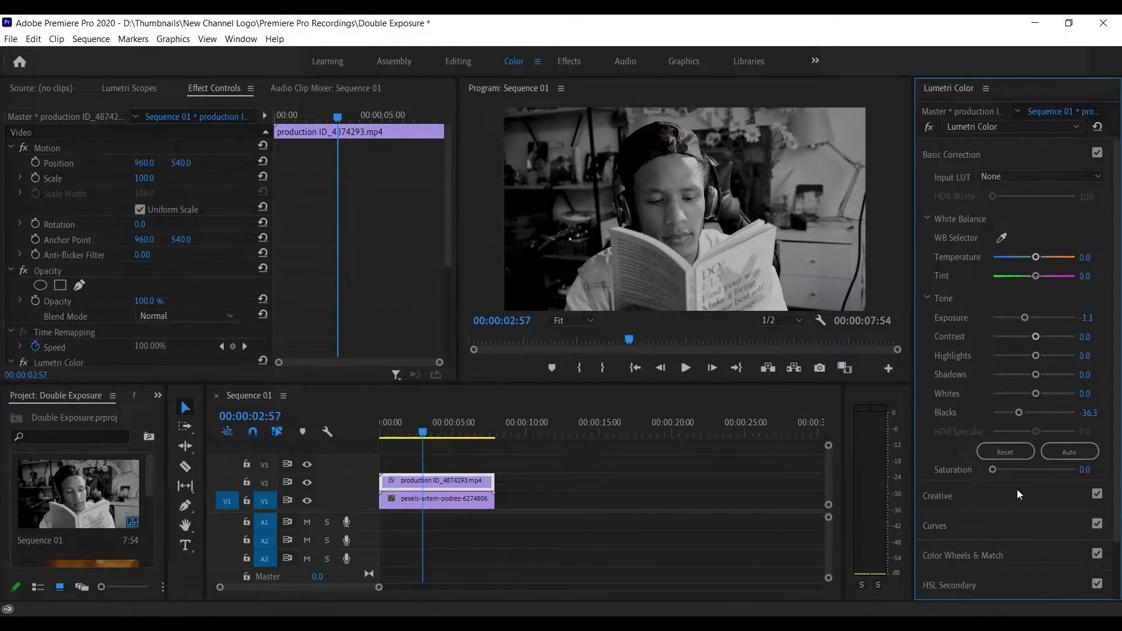
left_click(1003, 497)
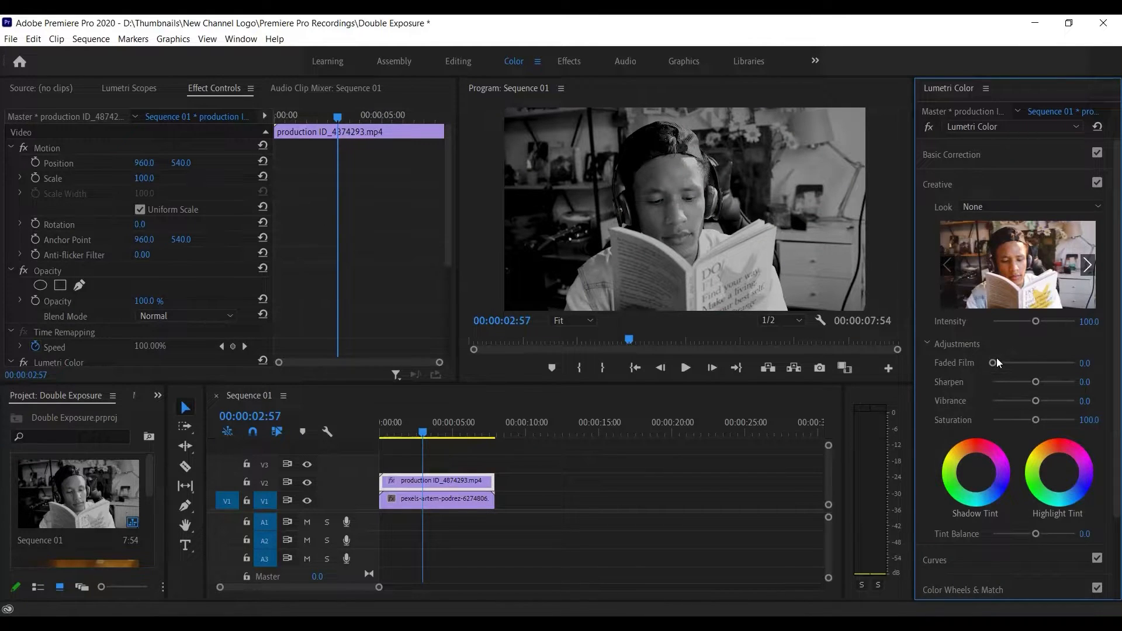
mouse_move(998, 362)
left_mouse_down()
mouse_move(1037, 363)
mouse_move(989, 373)
left_mouse_up()
Step: Try the Multiply and Linear Burn blend modes on the V2 clip and settle on Overlay, checking the blend around 00:00:02:12
left_click(570, 64)
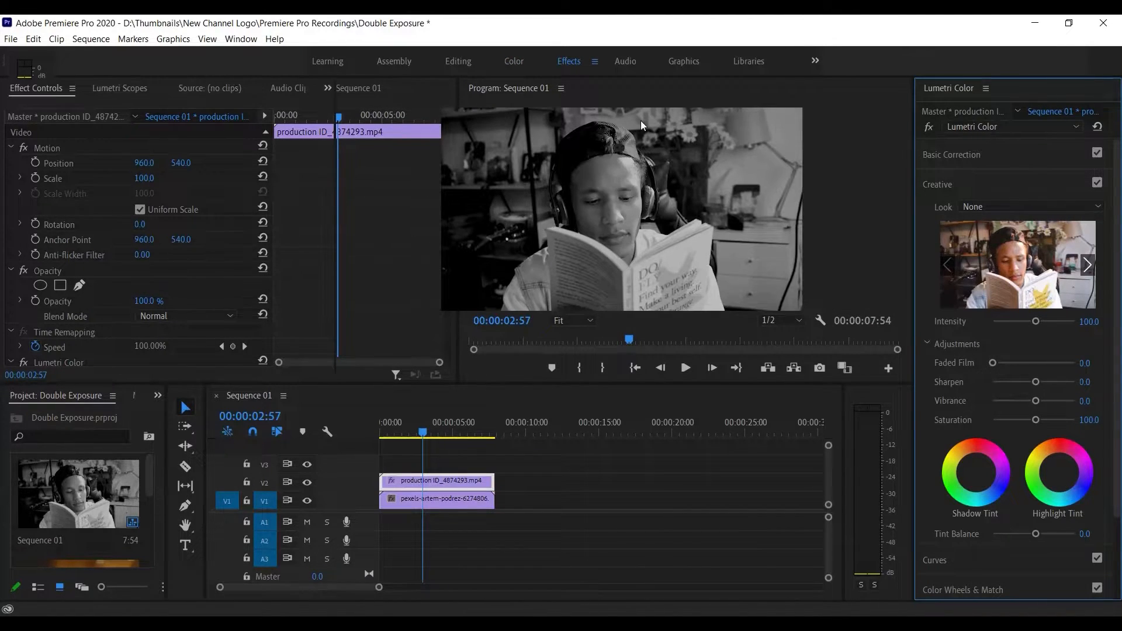
left_click(137, 317)
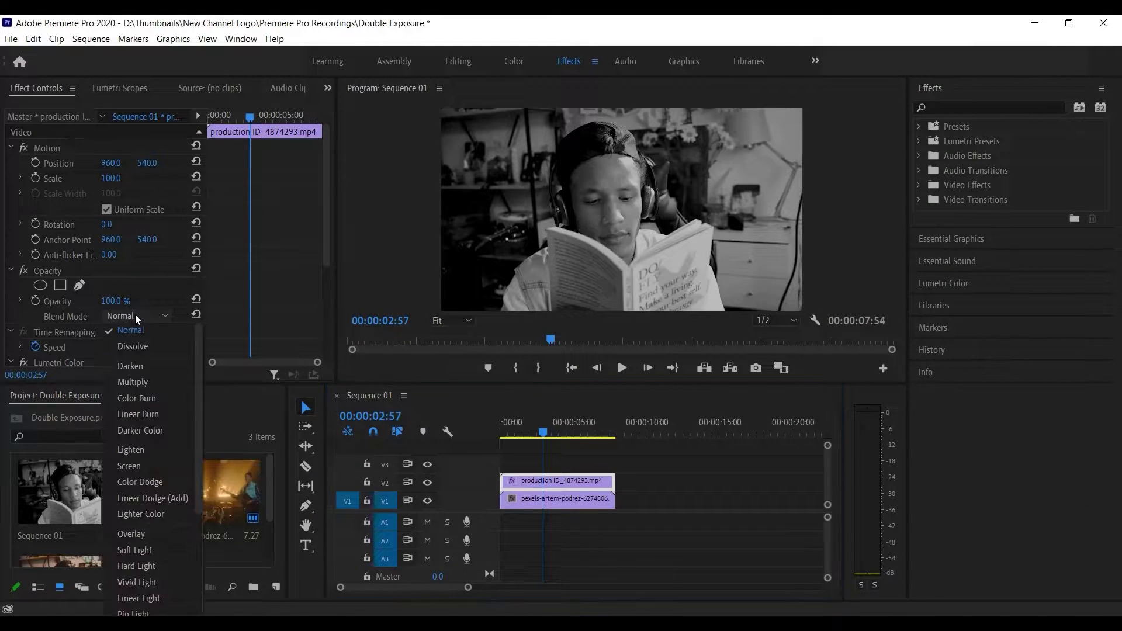
left_click(139, 383)
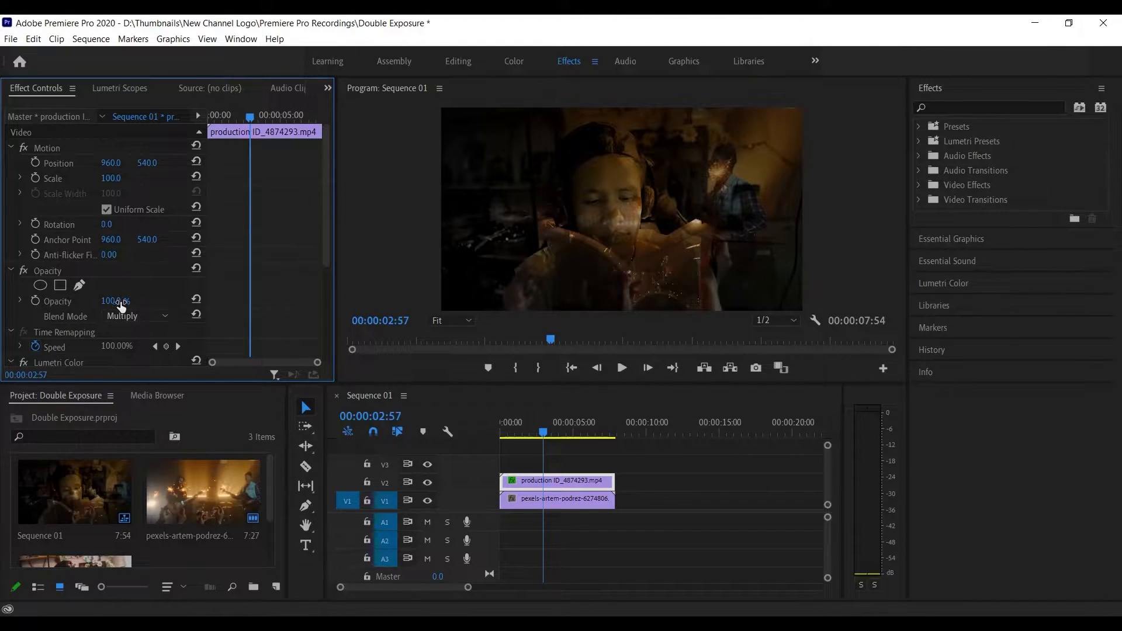
scroll(138, 316, "down", 2)
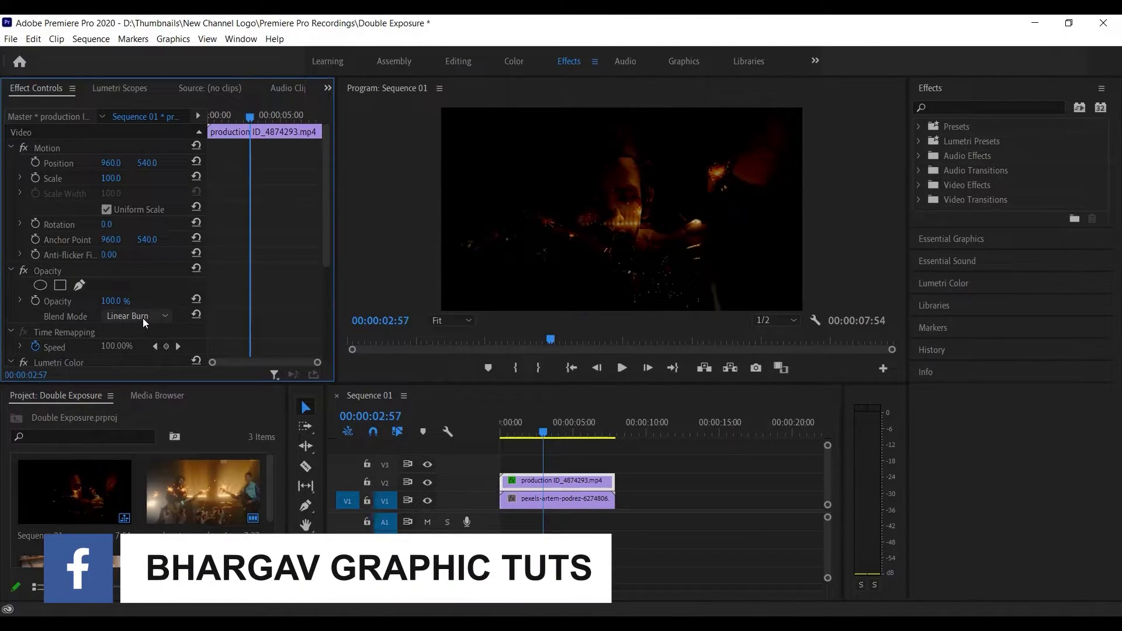
left_click(142, 317)
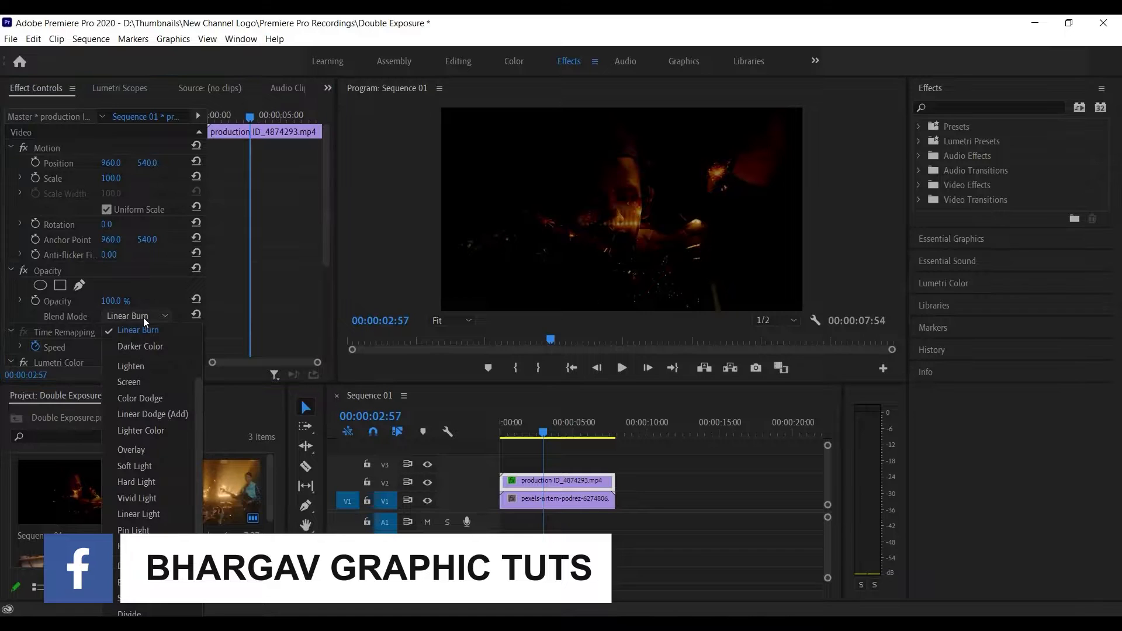
left_click(138, 447)
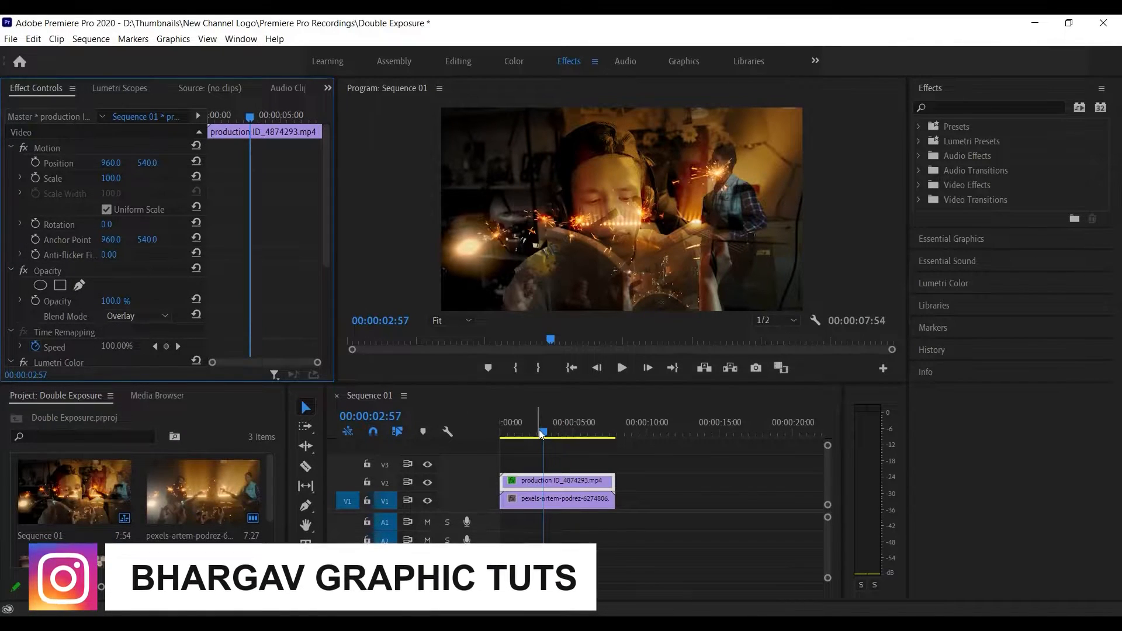
mouse_move(540, 432)
left_mouse_down()
mouse_move(579, 436)
mouse_move(533, 438)
left_mouse_up()
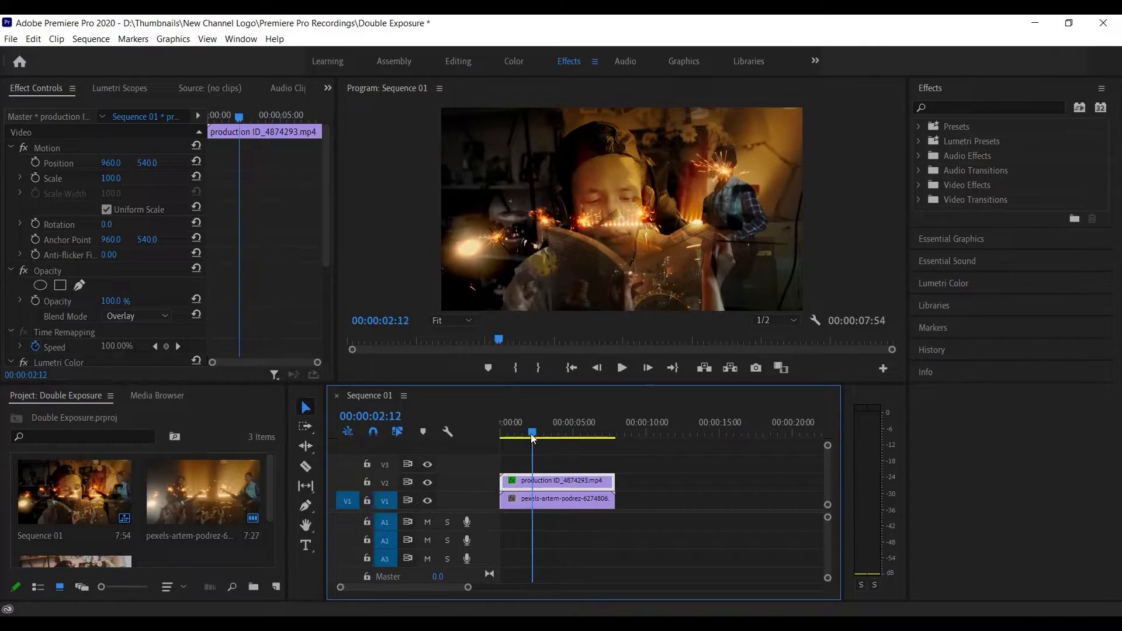
Step: Compare the Luminosity and Hard Light blend modes at 85% opacity, returning the V2 clip to 100% opacity and Overlay
left_click_drag(113, 302, 139, 332)
left_click(138, 311)
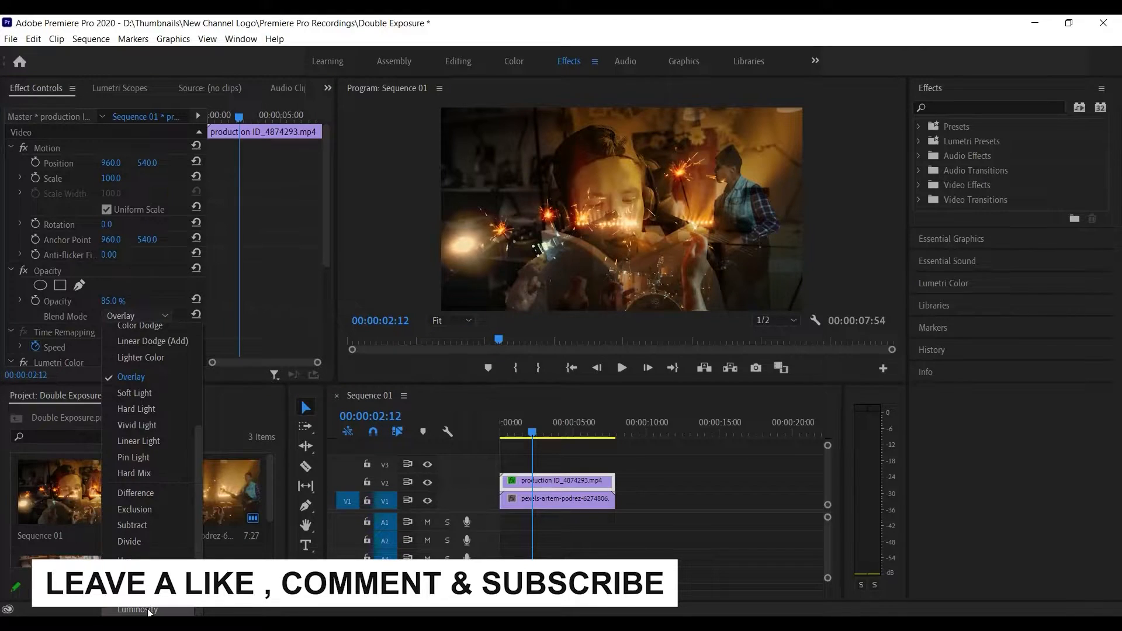
left_click(164, 429)
left_click(143, 314)
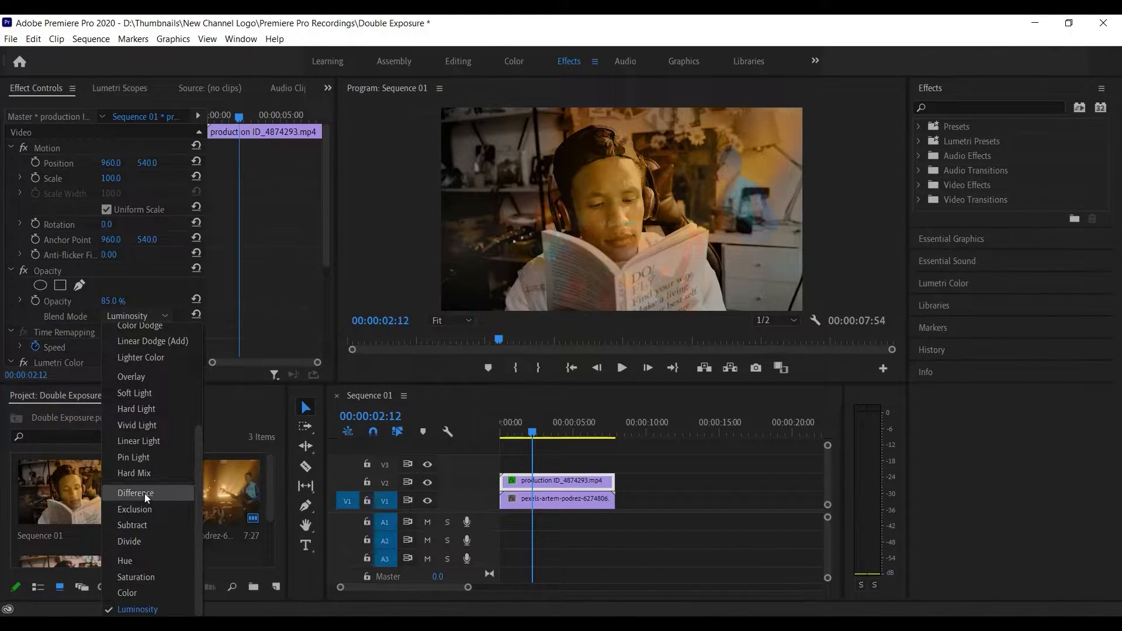
left_click(146, 412)
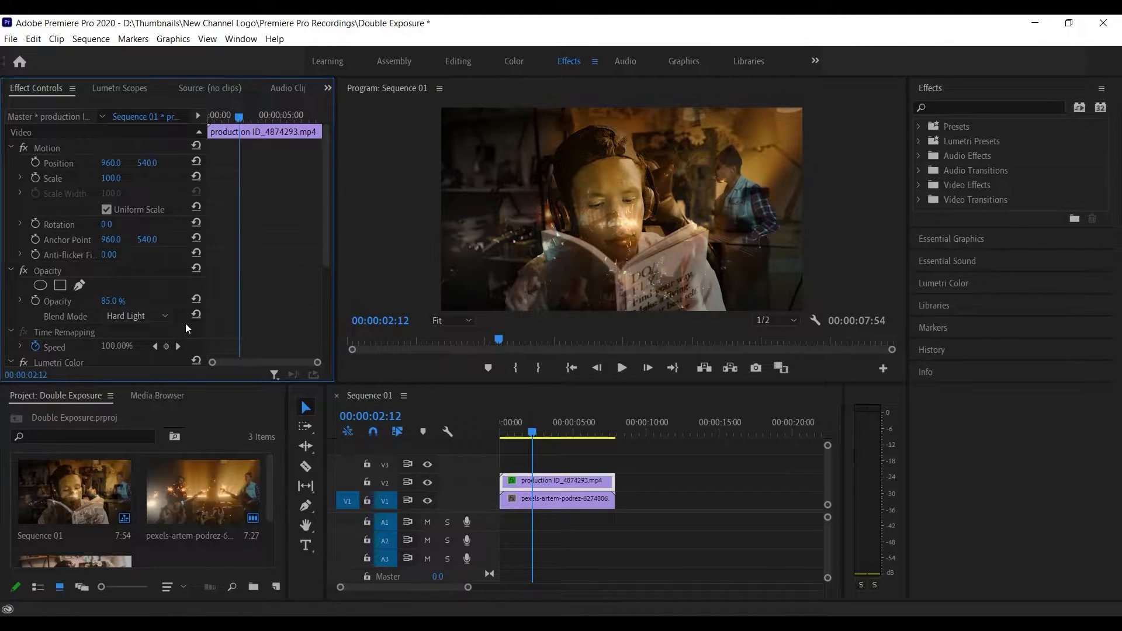
left_click_drag(109, 300, 225, 308)
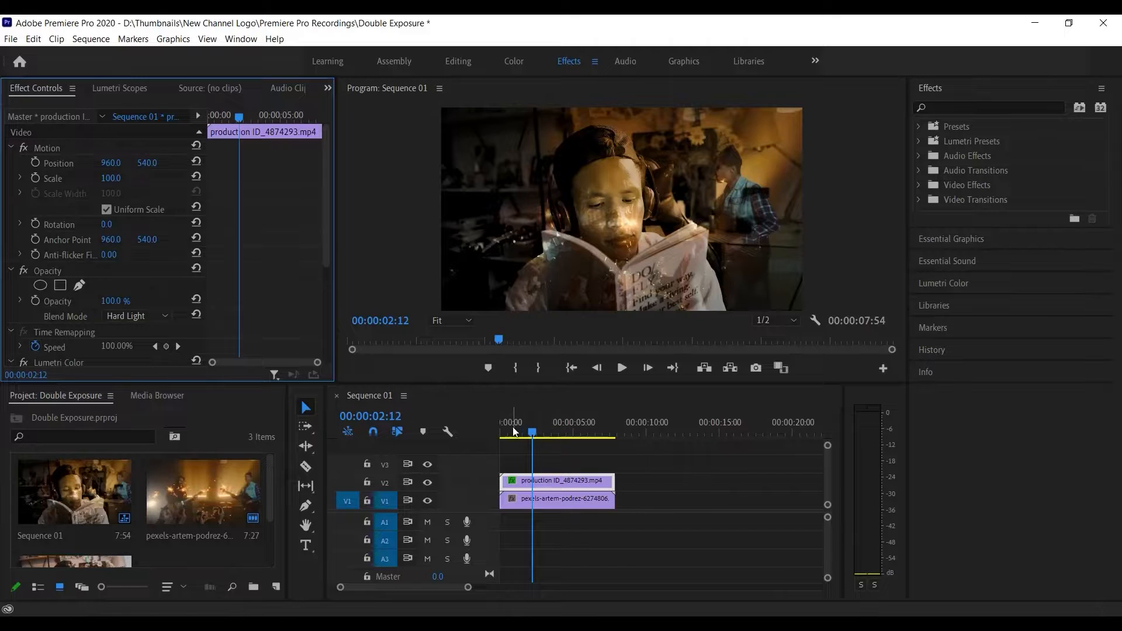
left_click(128, 316)
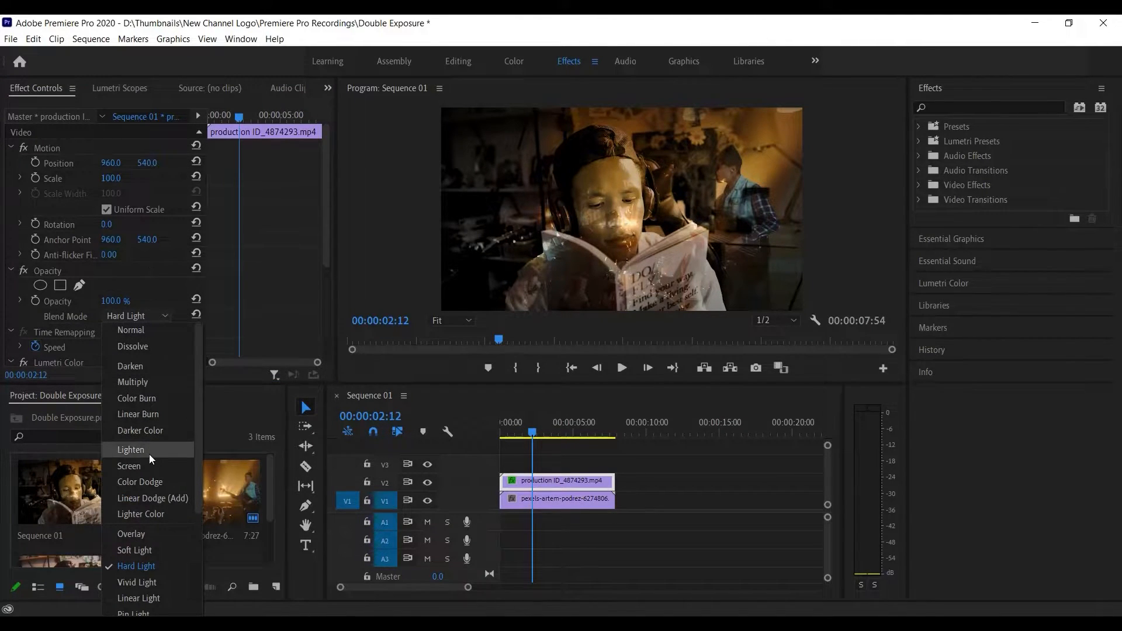
left_click(156, 534)
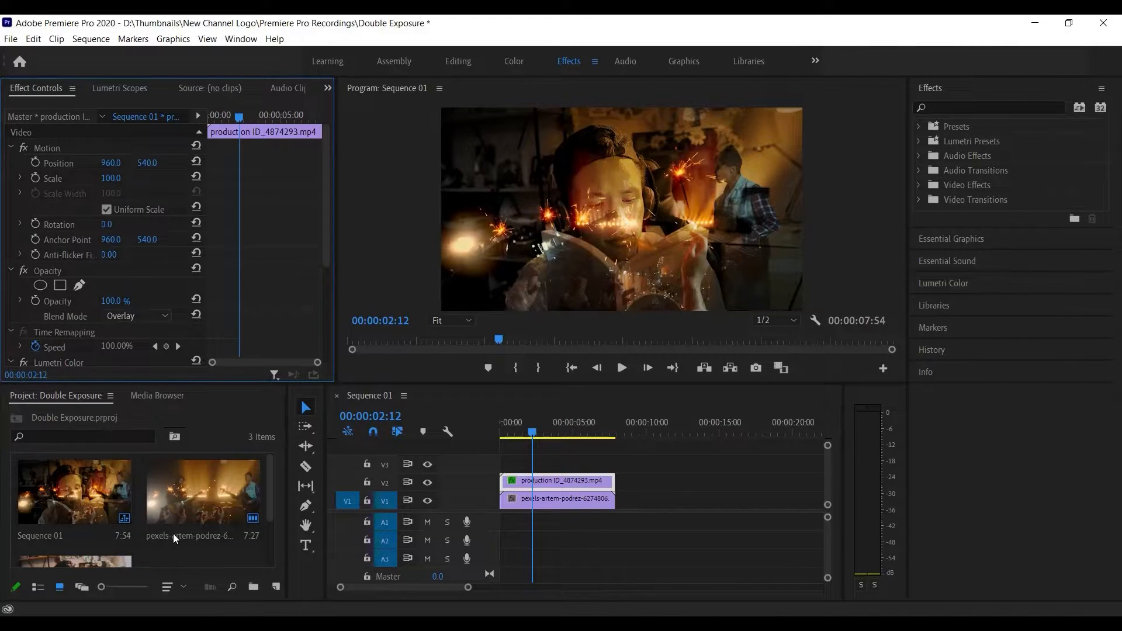
Step: Scrub through the sequence and play it from the start to preview the Overlay blend
left_click(584, 438)
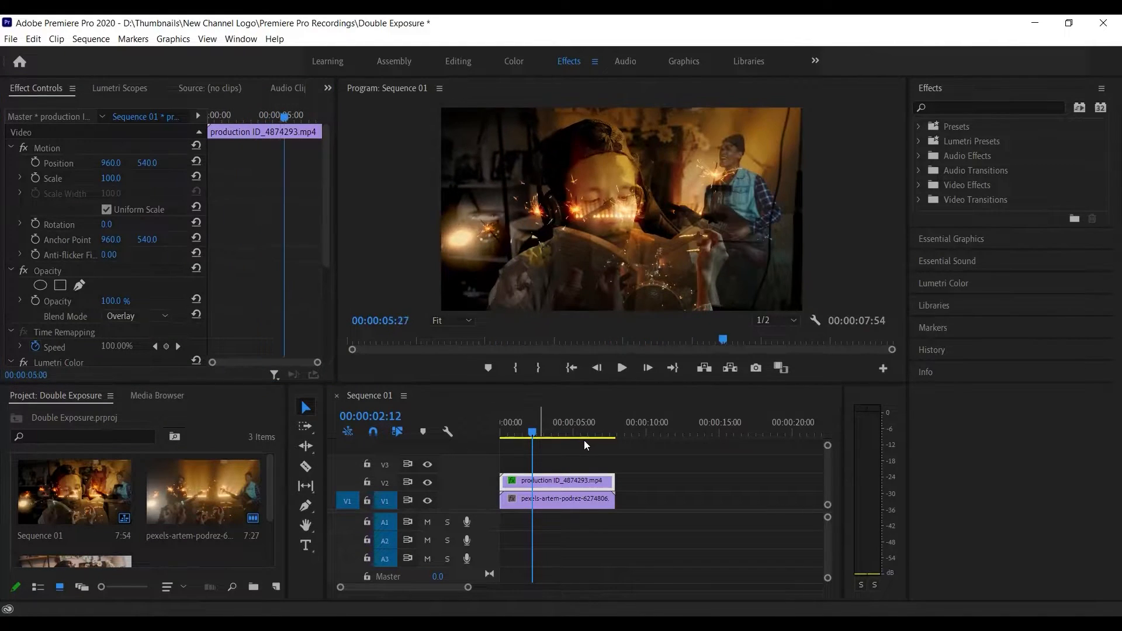
left_click_drag(585, 441, 492, 441)
key("space")
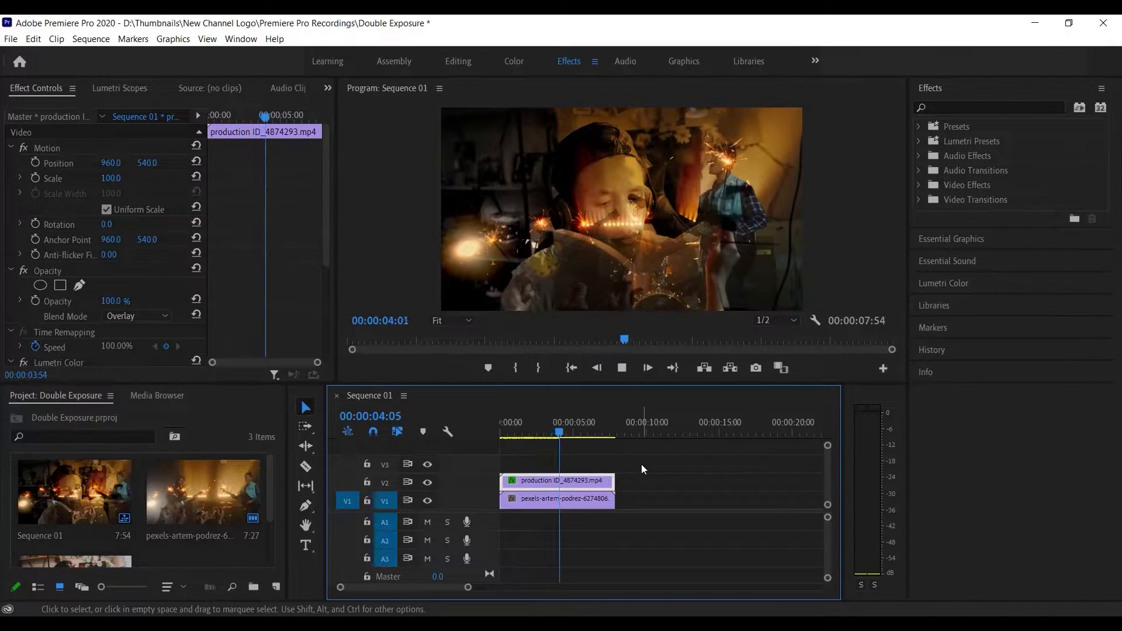
key("space")
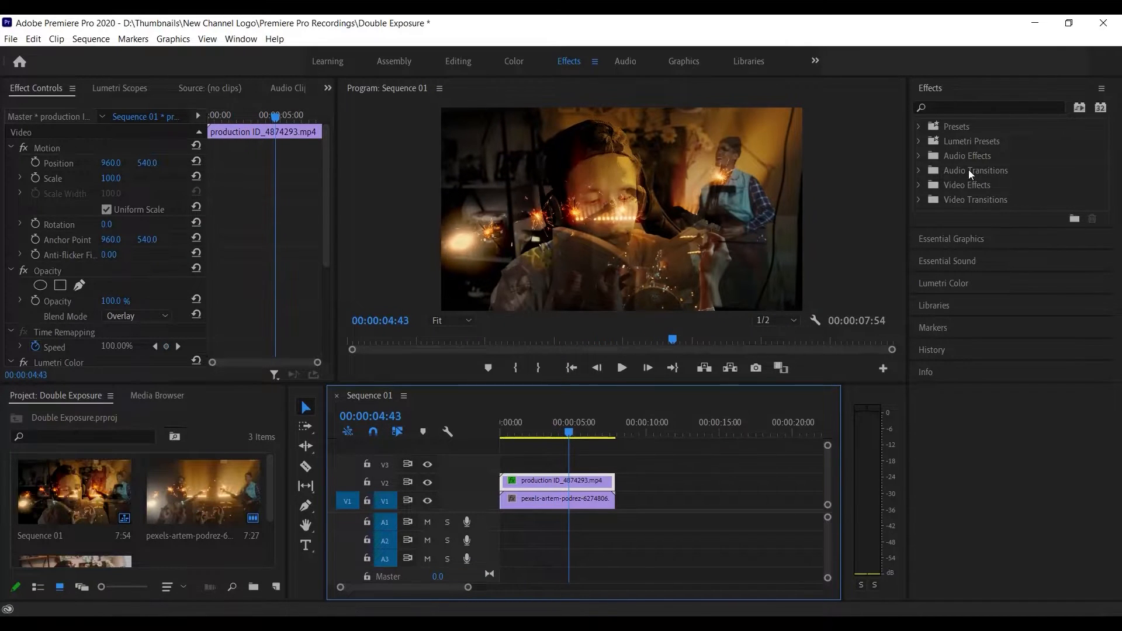
Step: Brighten the V2 clip with the RGB master curve, adding a shadow point and raising a highlight point to the maximum
left_click(522, 71)
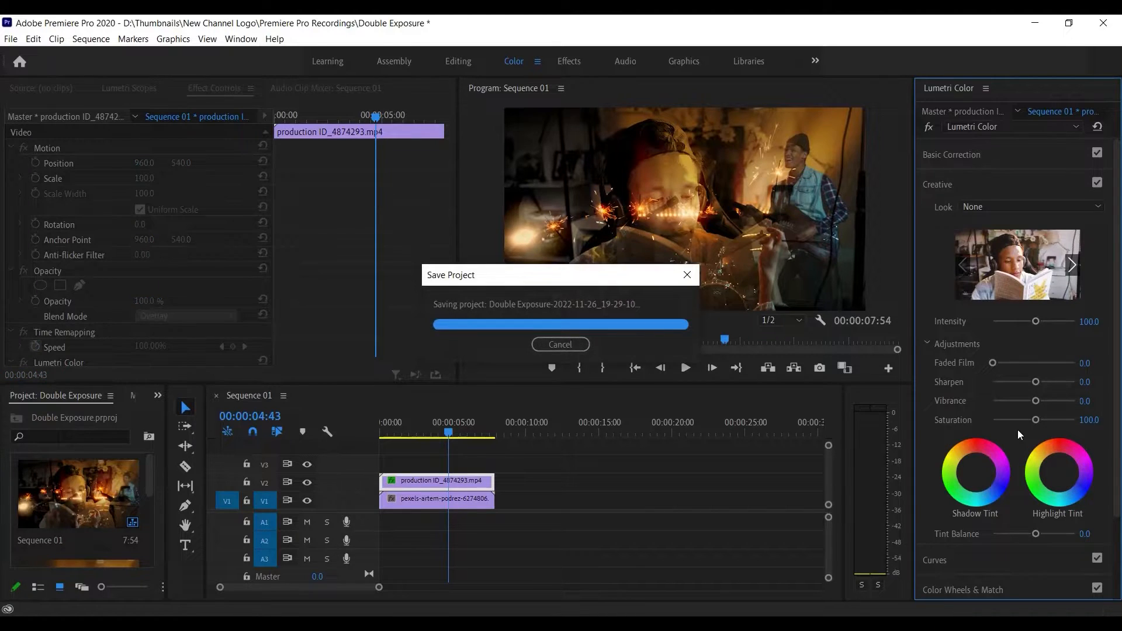
scroll(1011, 479, "down", 2)
scroll(1011, 479, "down", 1)
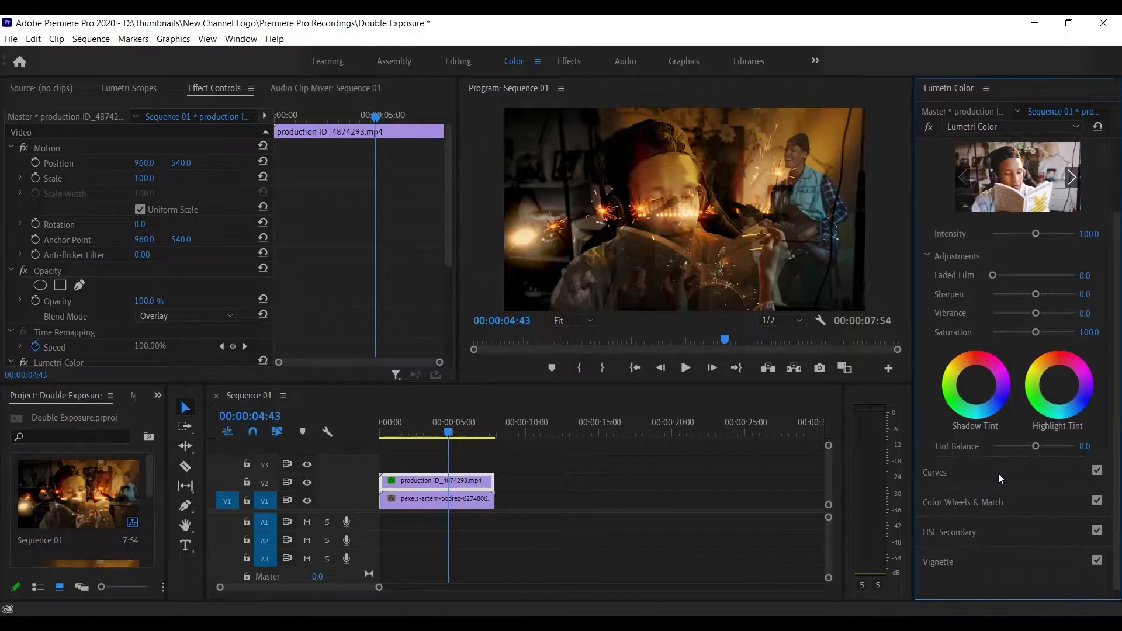
left_click(992, 475)
mouse_move(977, 369)
left_mouse_down()
mouse_move(970, 355)
mouse_move(984, 375)
mouse_move(977, 366)
left_mouse_up()
left_click_drag(1069, 272, 1064, 232)
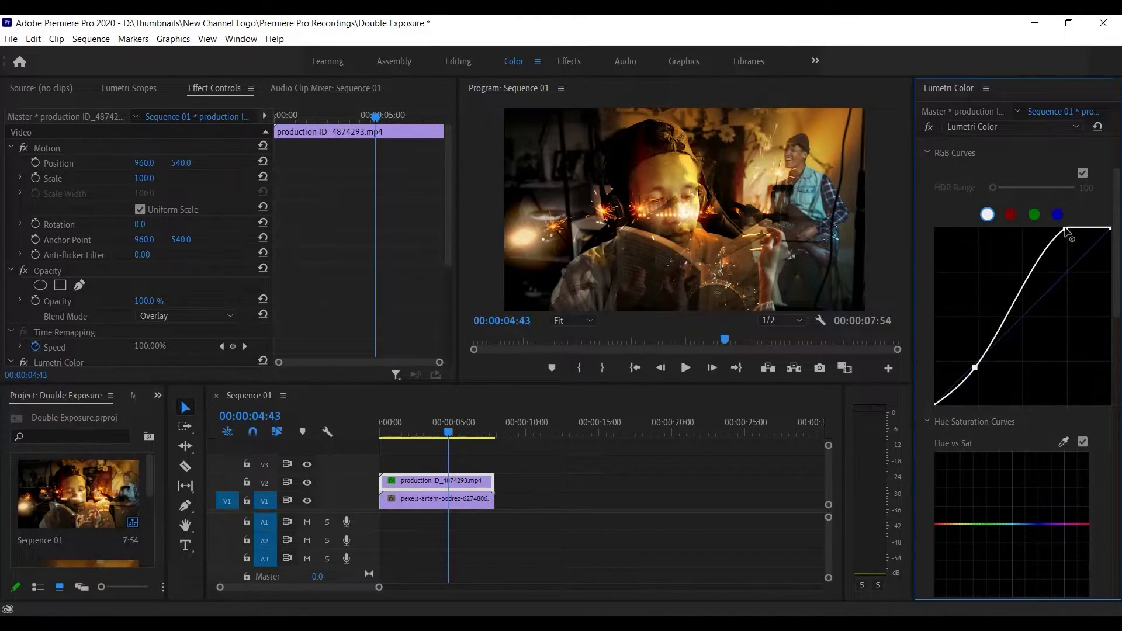
left_click(569, 61)
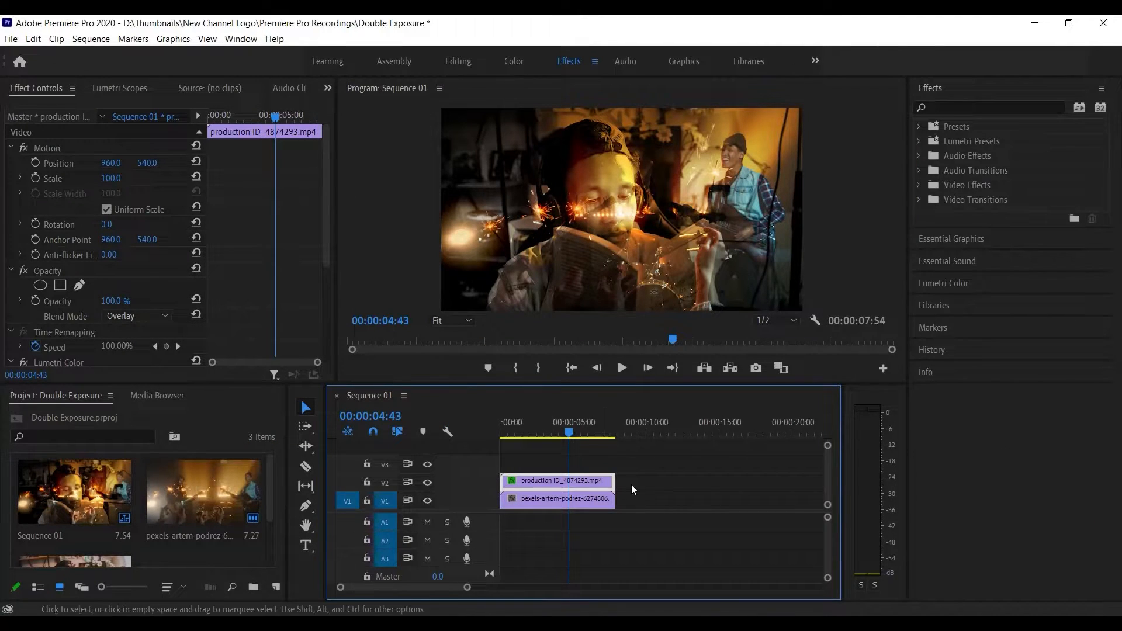
Step: Switch to the Editing workspace and scrub back to about 00:00:02:42 to check the finished double exposure
left_click(453, 63)
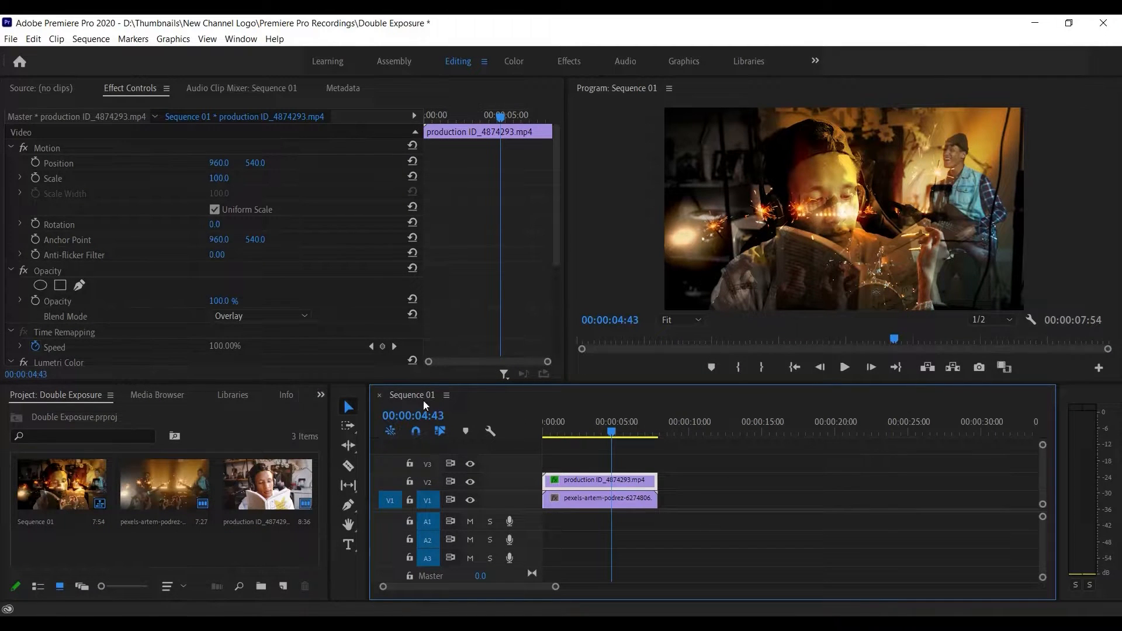
left_click(591, 435)
left_click_drag(591, 437, 583, 437)
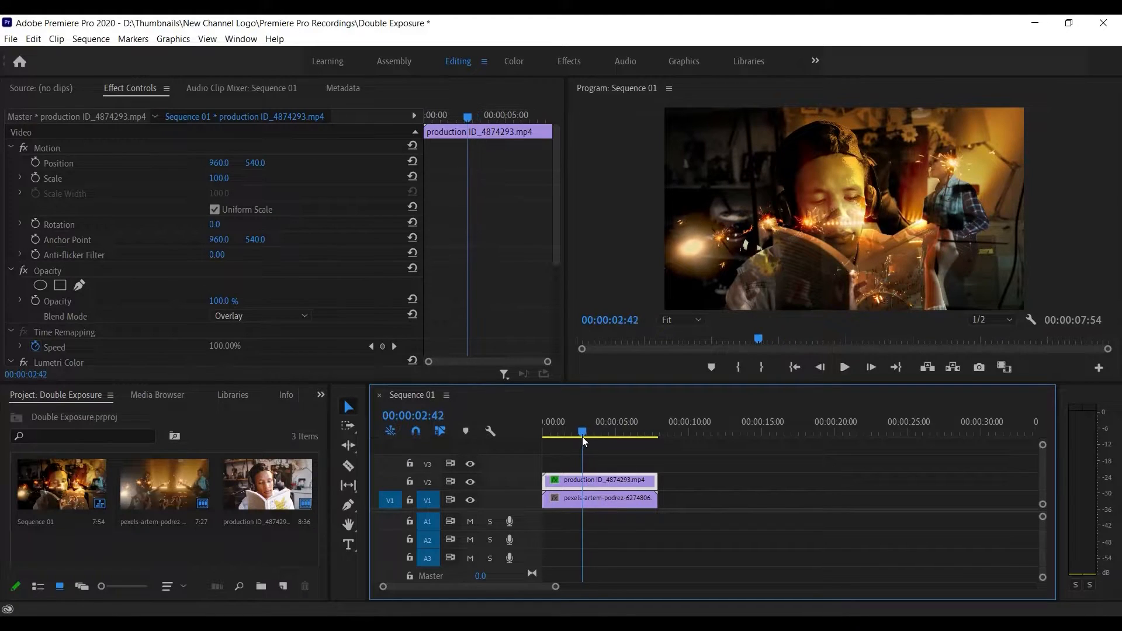
Step: In the V2 clip's Lumetri Basic Correction, try the ALEXA_Default_LogC2Rec709 input LUT and settle on AlexaV3_K1S1_LogC2Video_DCIP3_EE
scroll(249, 331, "down", 2)
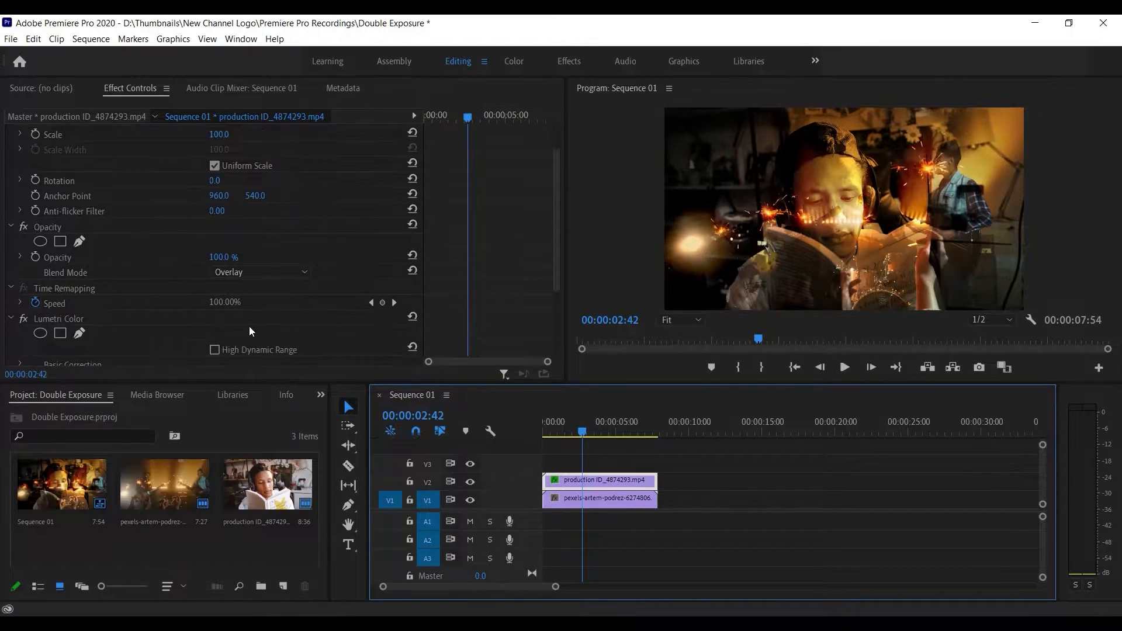
scroll(233, 316, "down", 2)
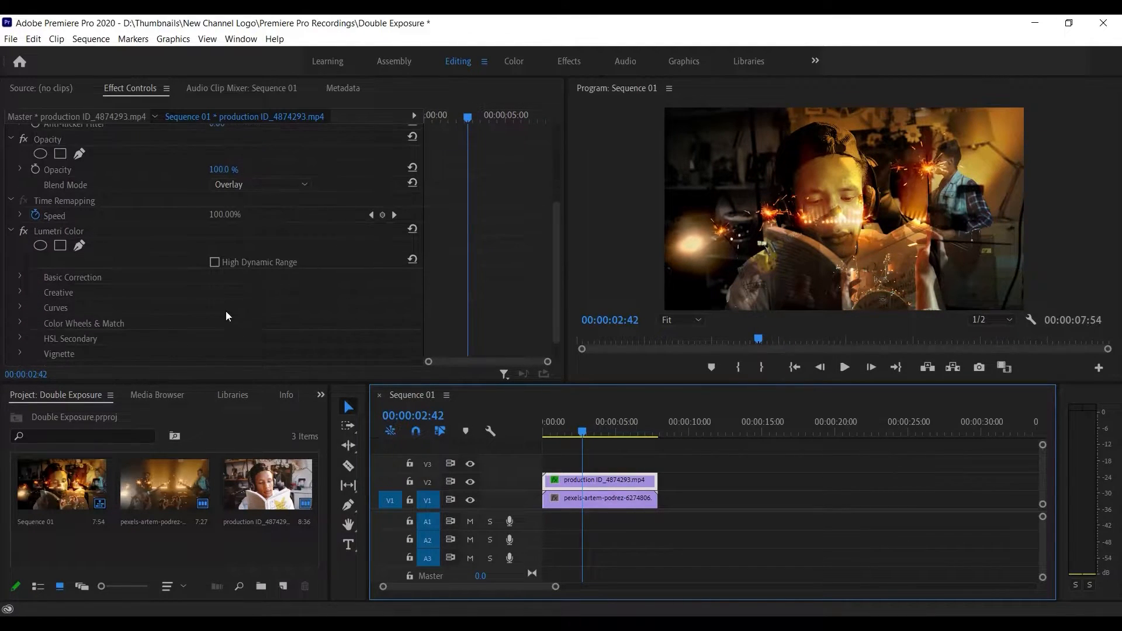
left_click(22, 275)
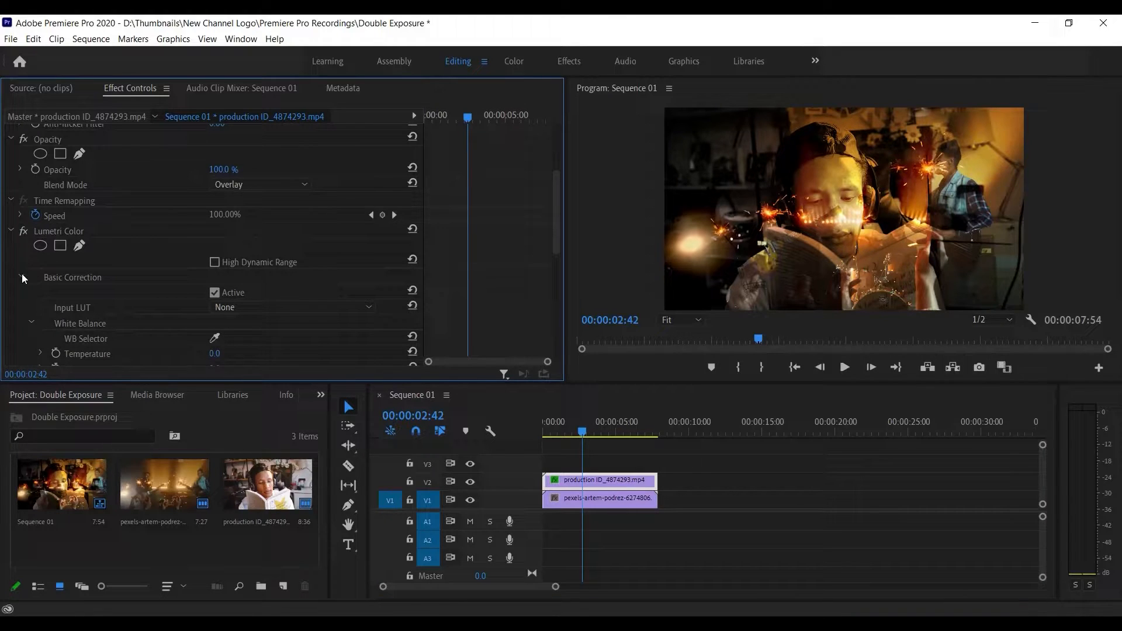
left_click(345, 308)
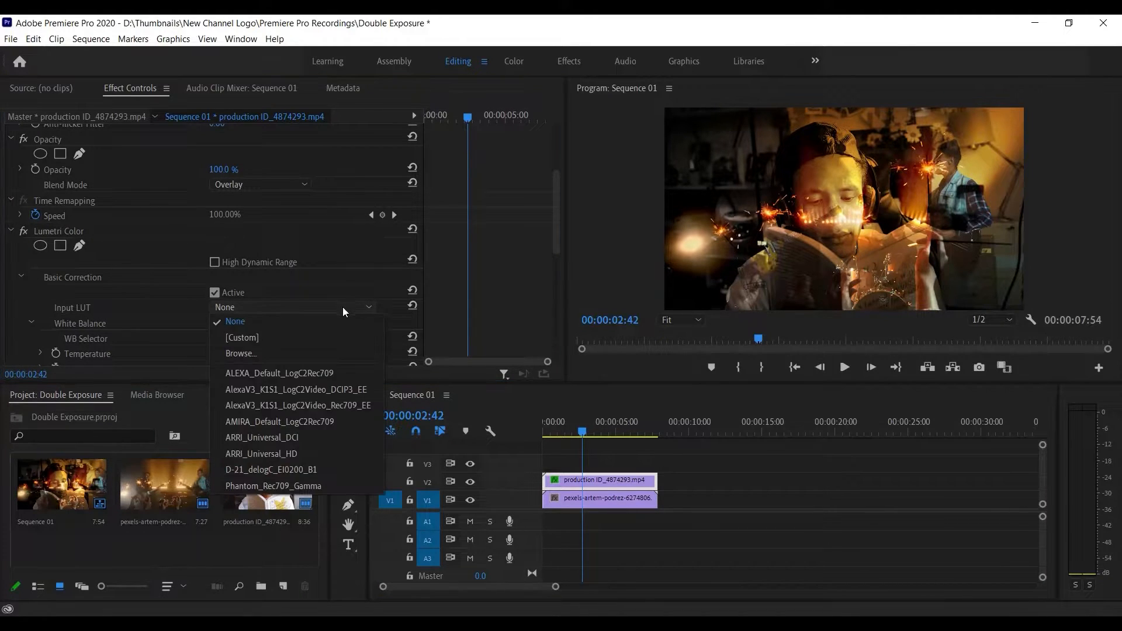
left_click(316, 370)
left_click(304, 308)
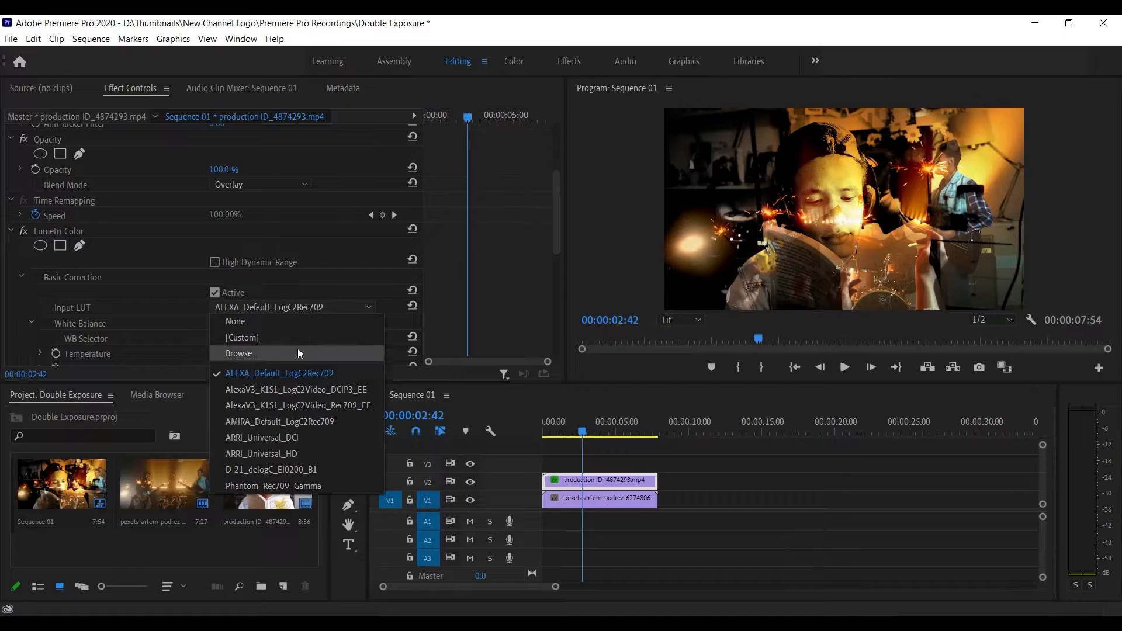
left_click(292, 386)
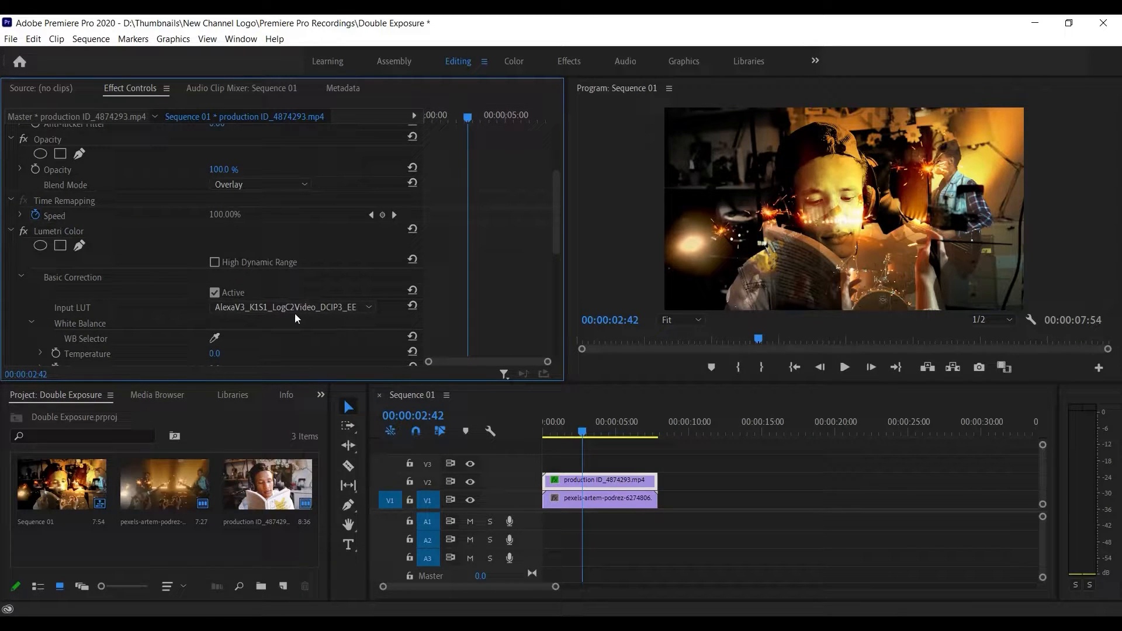
Step: Try shifting the V2 clip's white balance temperature and tint, returning Temperature to 0
scroll(267, 331, "down", 2)
left_click_drag(219, 315, 131, 386)
left_click(222, 310)
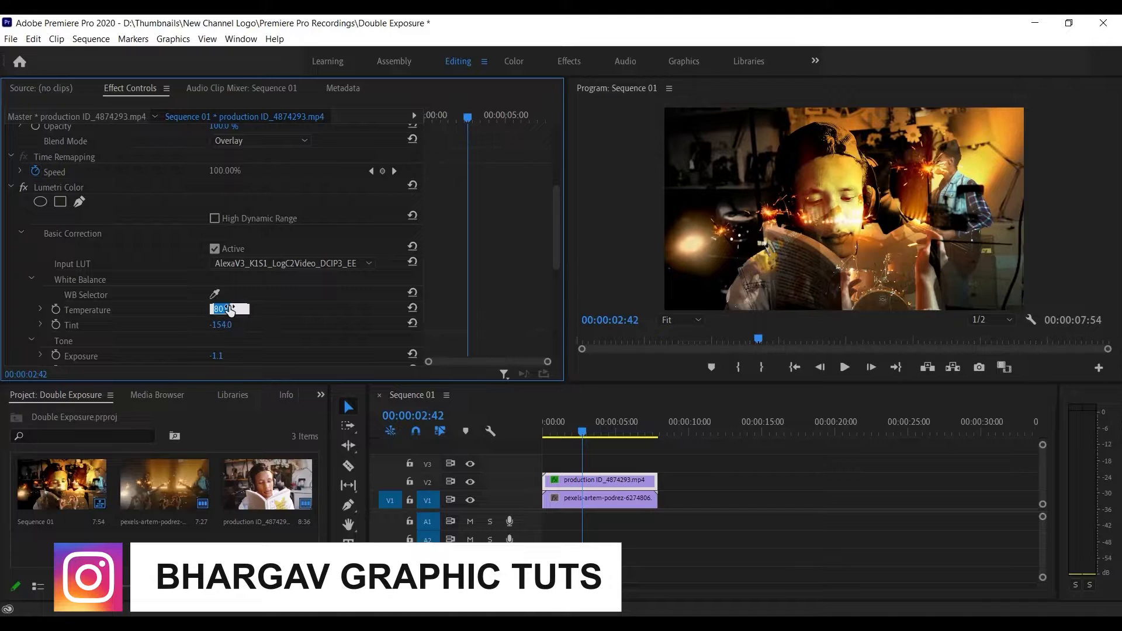
type("0")
key("Return")
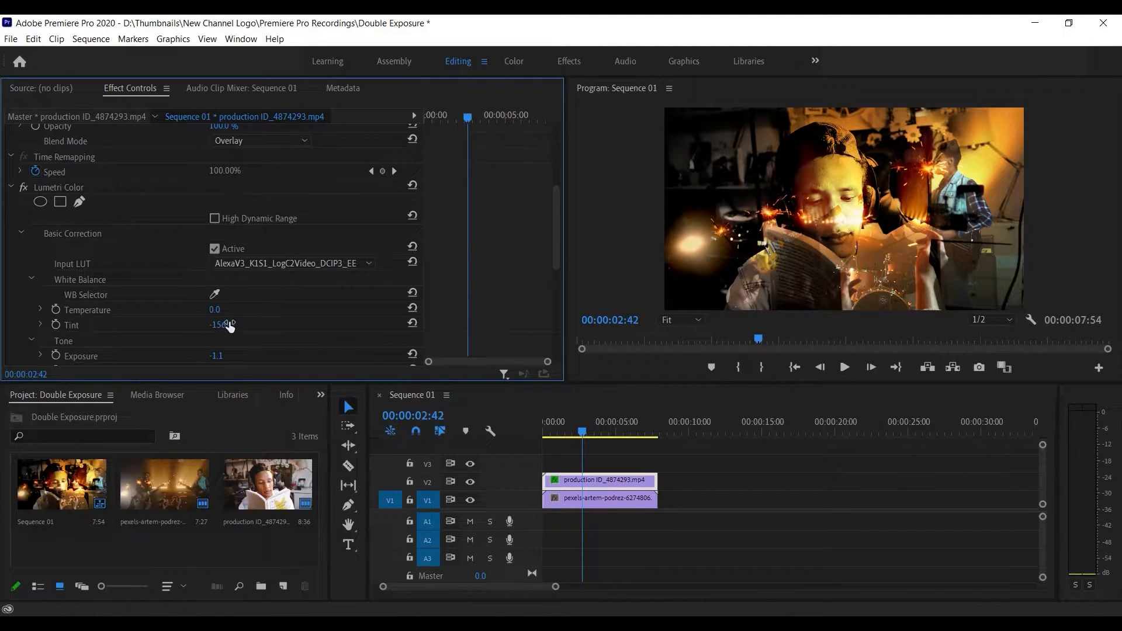
Step: Play the sequence from the start to about 00:00:01:41 to preview the grade
key("Home")
key("space")
scroll(237, 317, "down", 1)
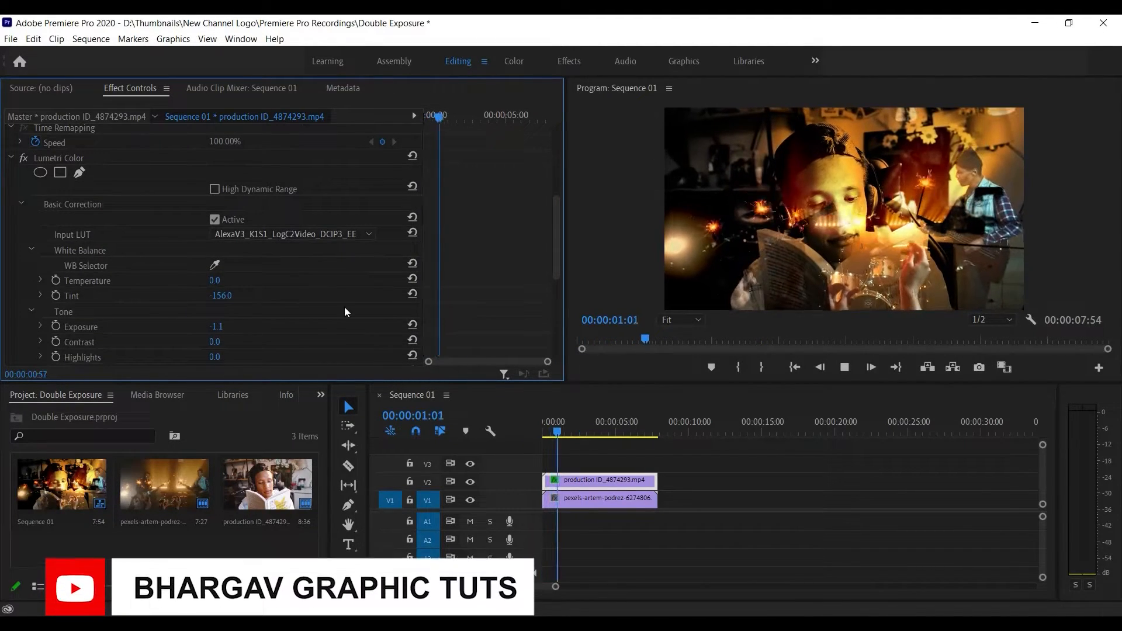
key("space")
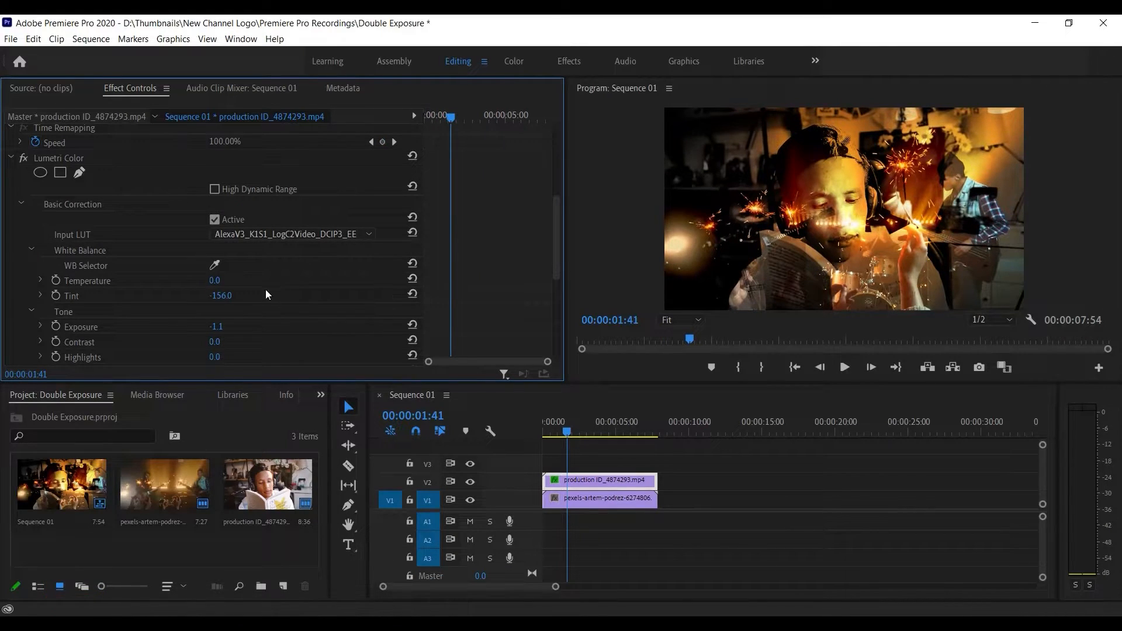
Step: Reset the V2 clip's white balance Tint to 0
left_click(230, 297)
type("0")
key("Return")
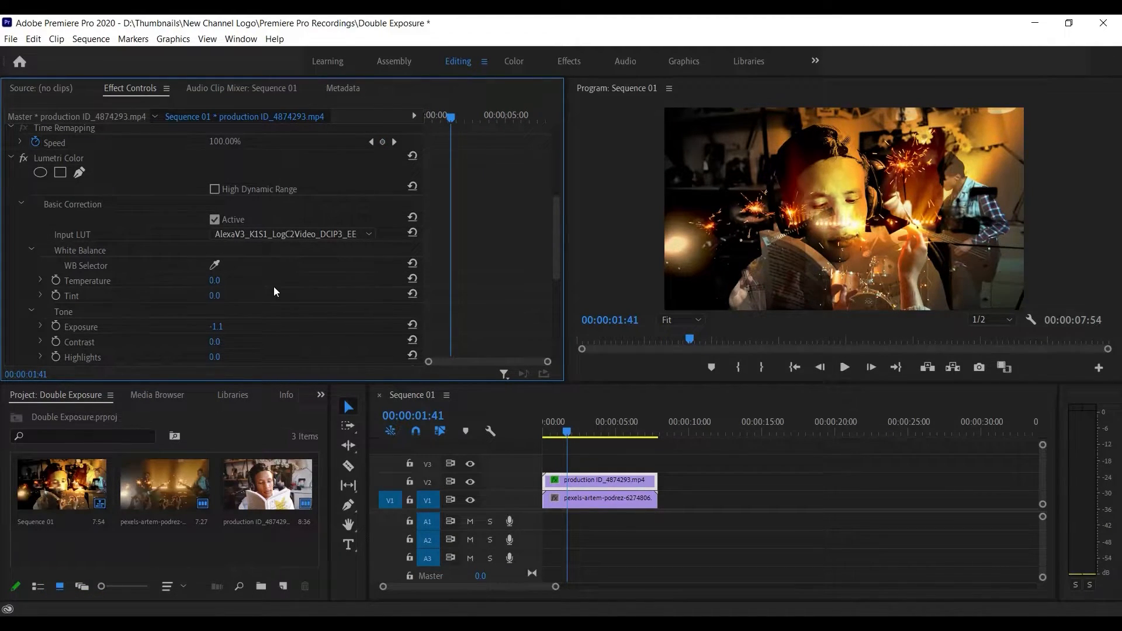
Step: Enable High Dynamic Range in the V2 clip's Lumetri Color effect
scroll(273, 287, "down", 2)
scroll(276, 290, "up", 2)
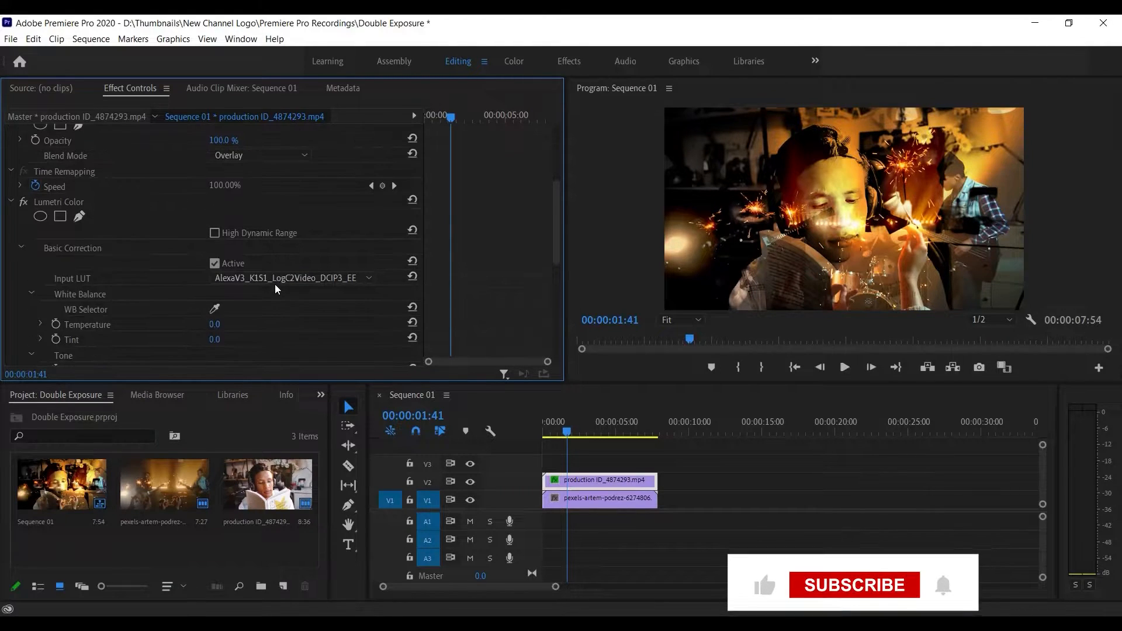
left_click(215, 233)
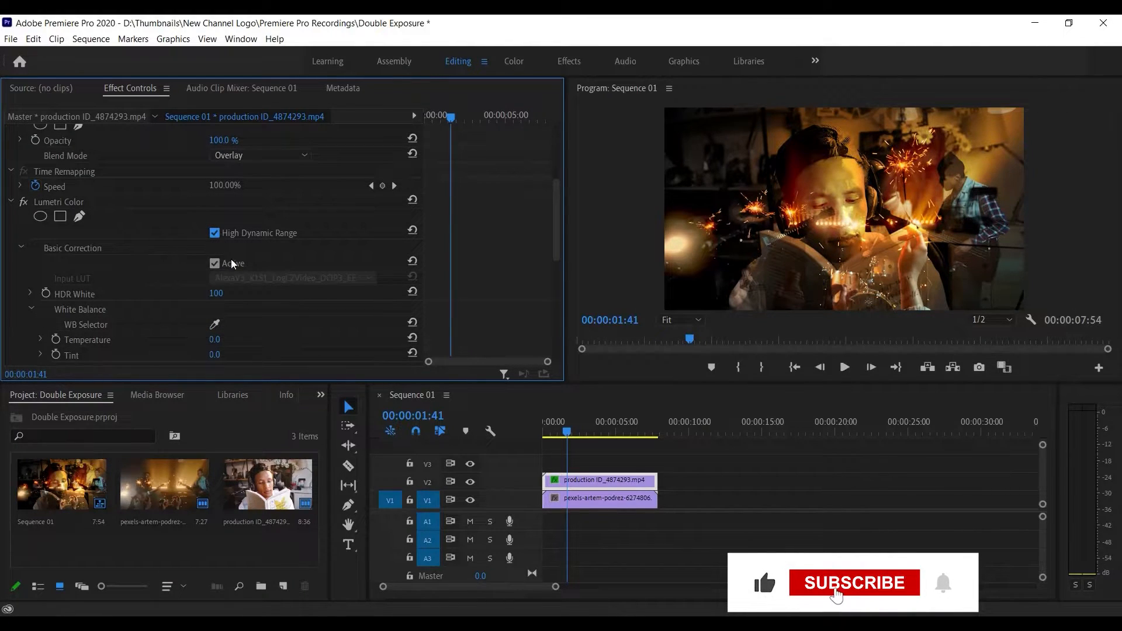
Step: Try the Color Dodge blend mode on the V2 clip and vary its opacity, ending at 100%
scroll(388, 255, "up", 1)
scroll(388, 254, "up", 1)
left_click(272, 256)
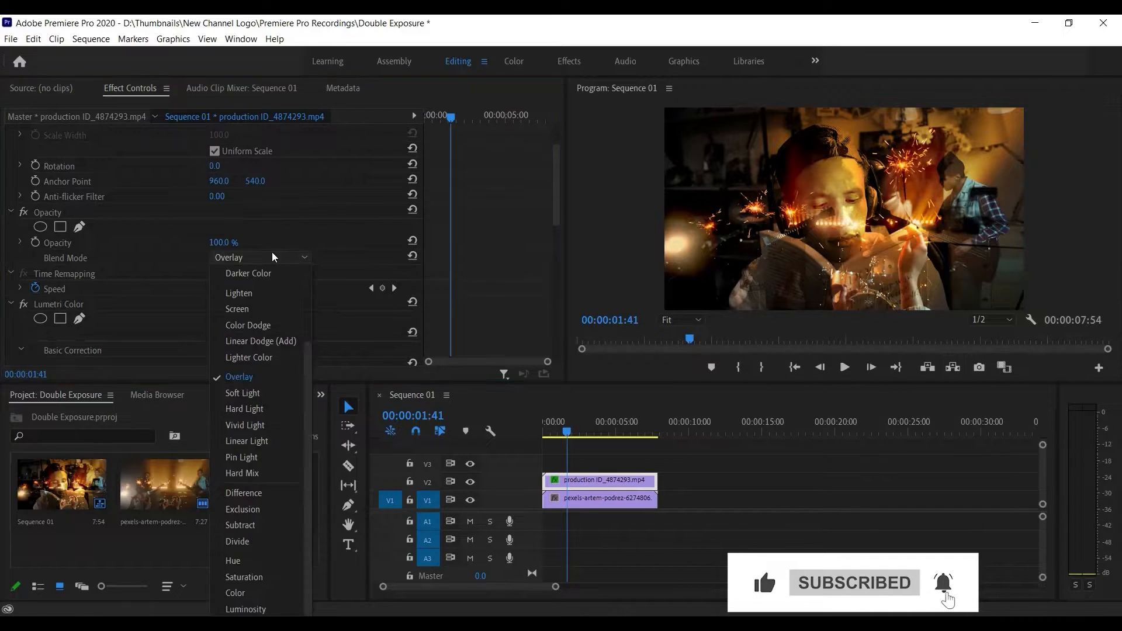
left_click(263, 329)
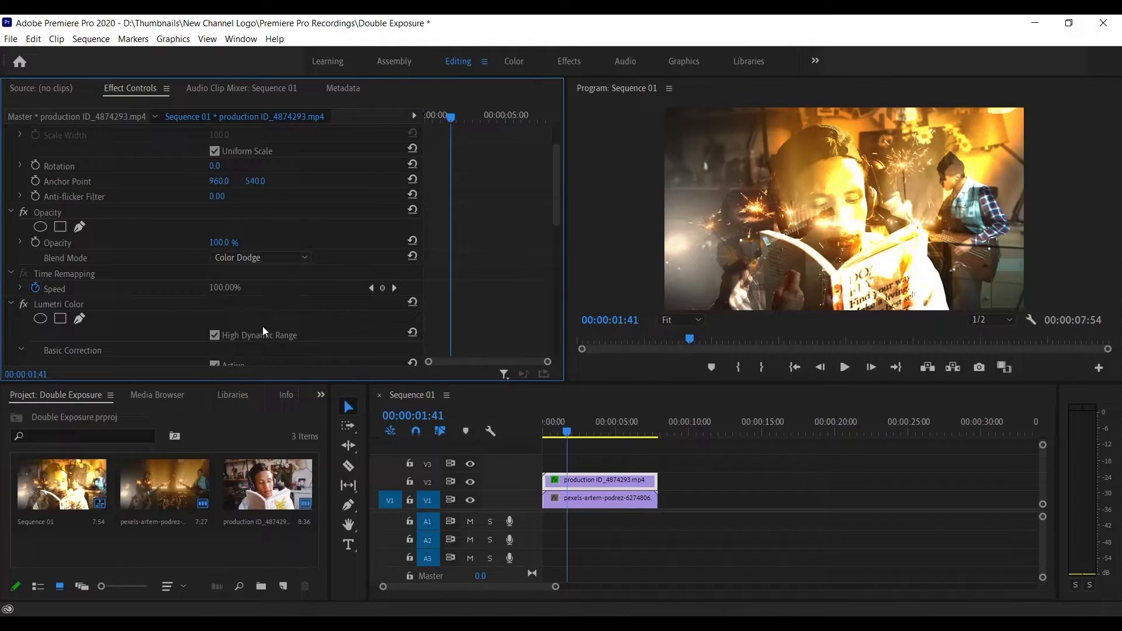
left_click_drag(228, 244, 339, 261)
Step: Compare the Screen, Hard Light and Exclusion blend modes on the V2 clip, returning it to Overlay
left_click(232, 262)
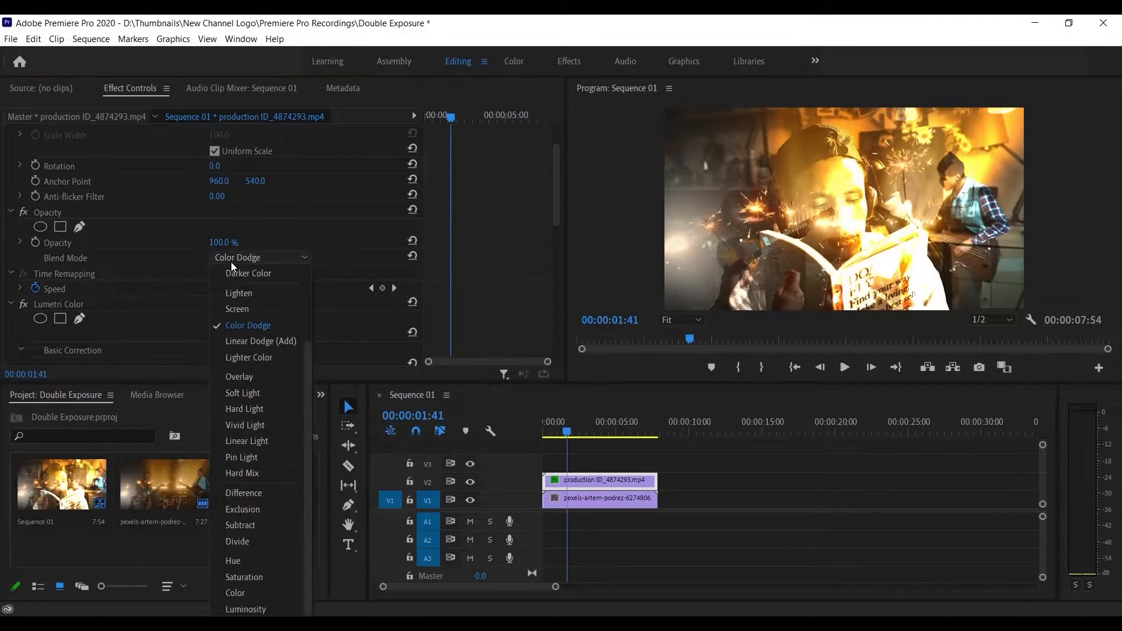
left_click(240, 308)
left_click(298, 257)
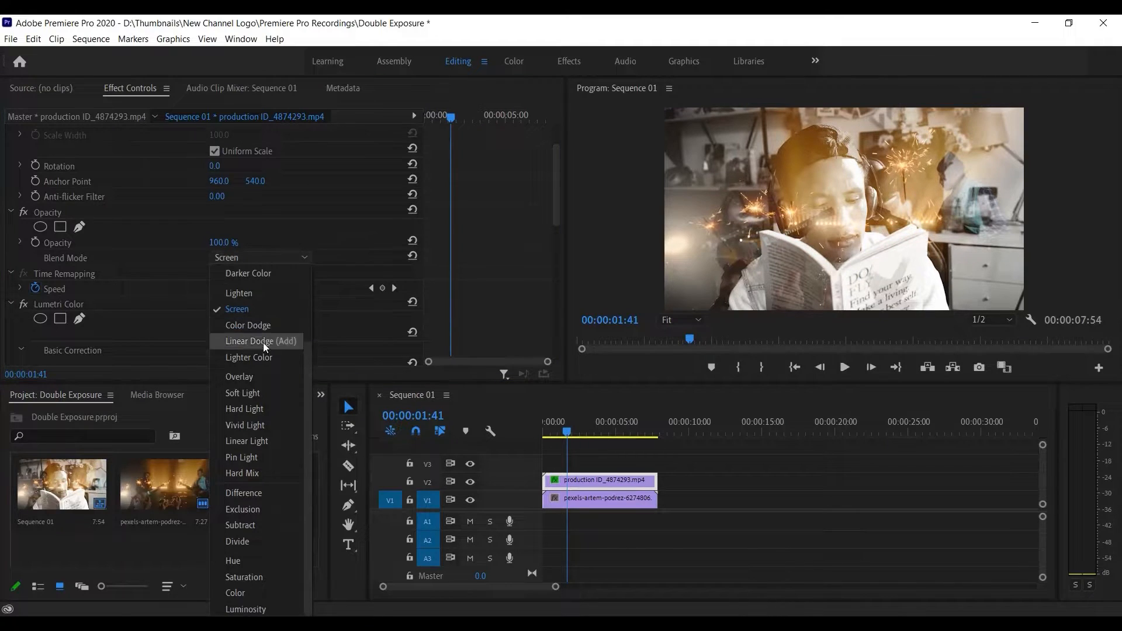
left_click(263, 409)
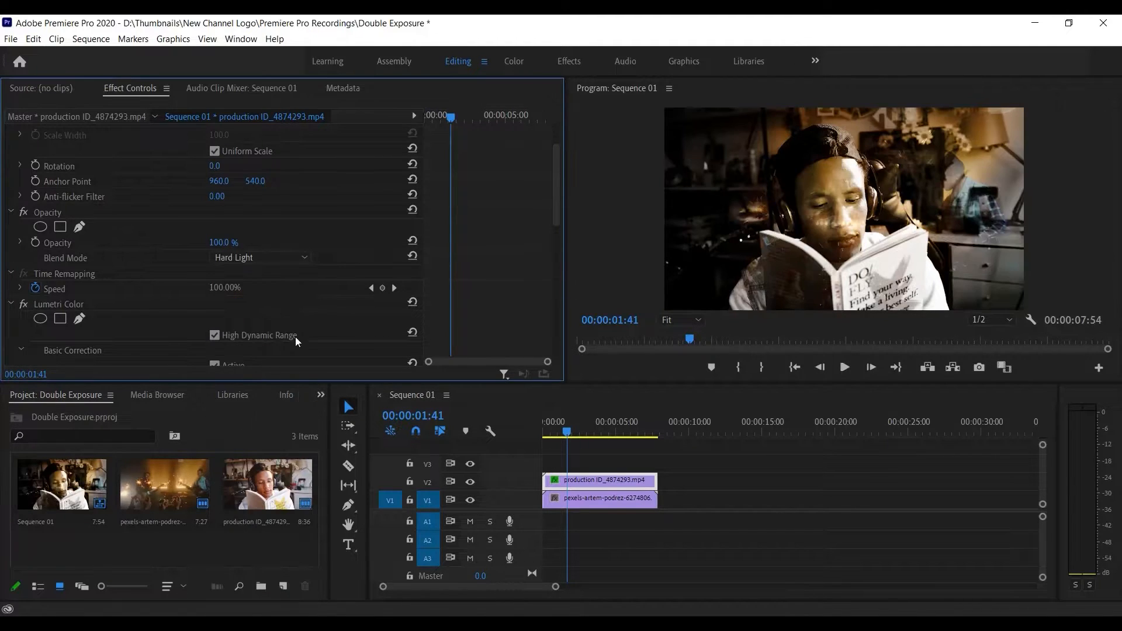
left_click(278, 257)
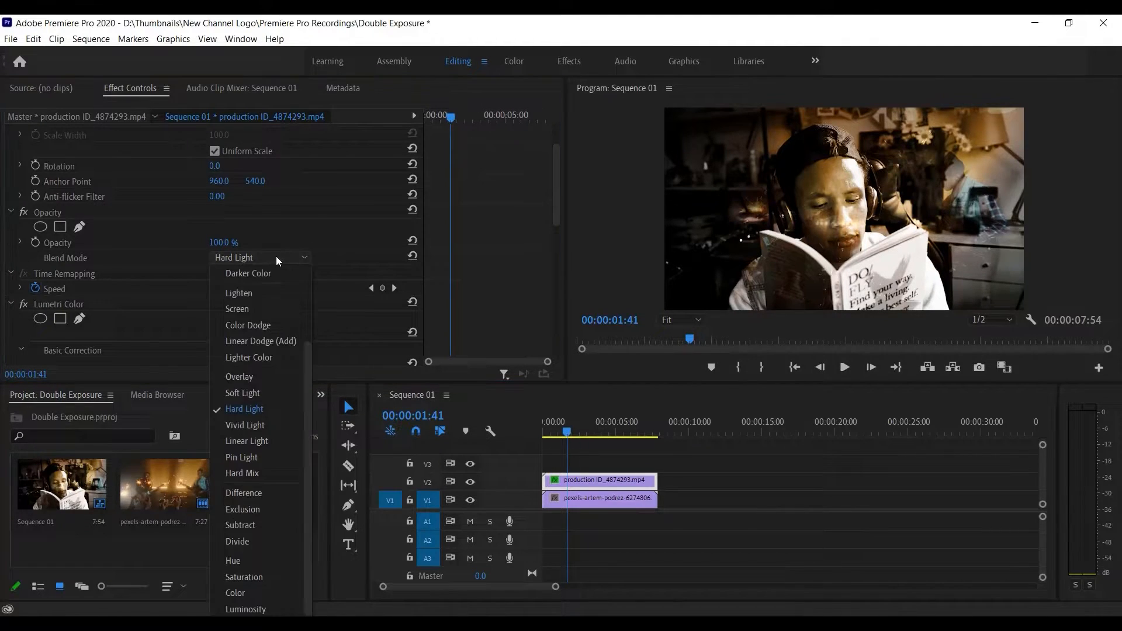
left_click(253, 509)
left_click(264, 257)
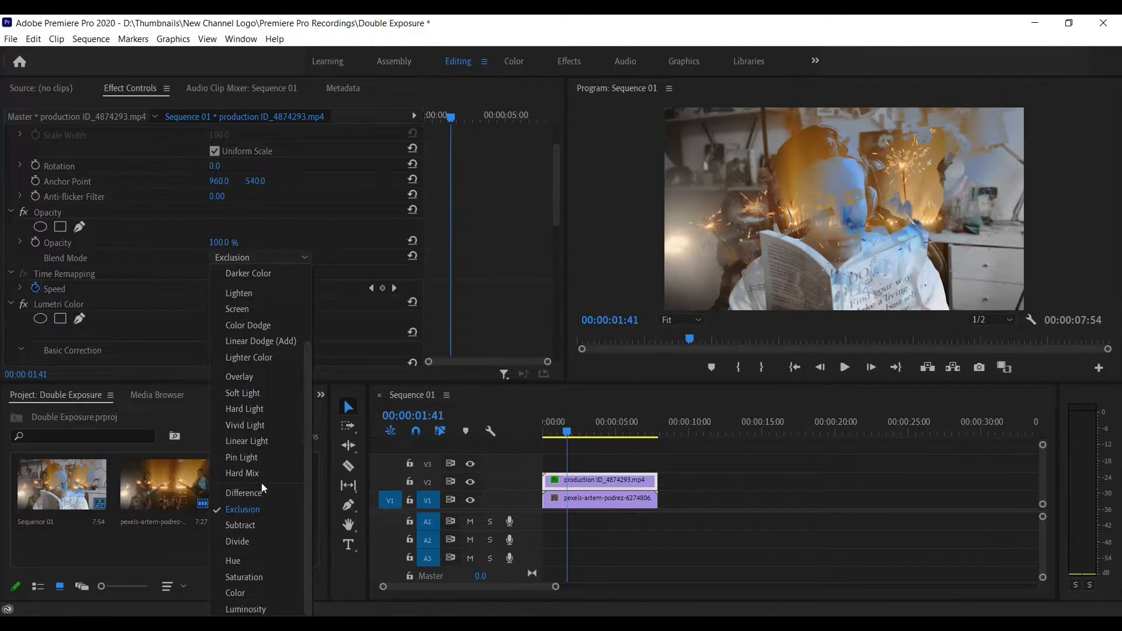
left_click(257, 379)
Step: Try the Multiply blend mode on the V2 clip and switch it back to Overlay
left_click(253, 260)
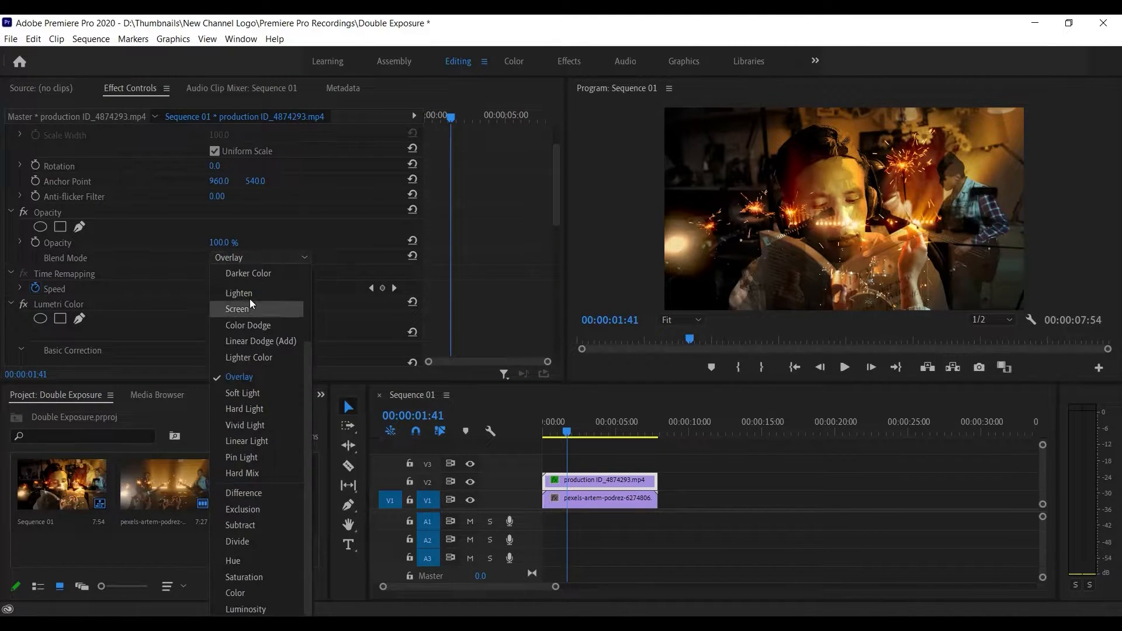
scroll(254, 338, "up", 2)
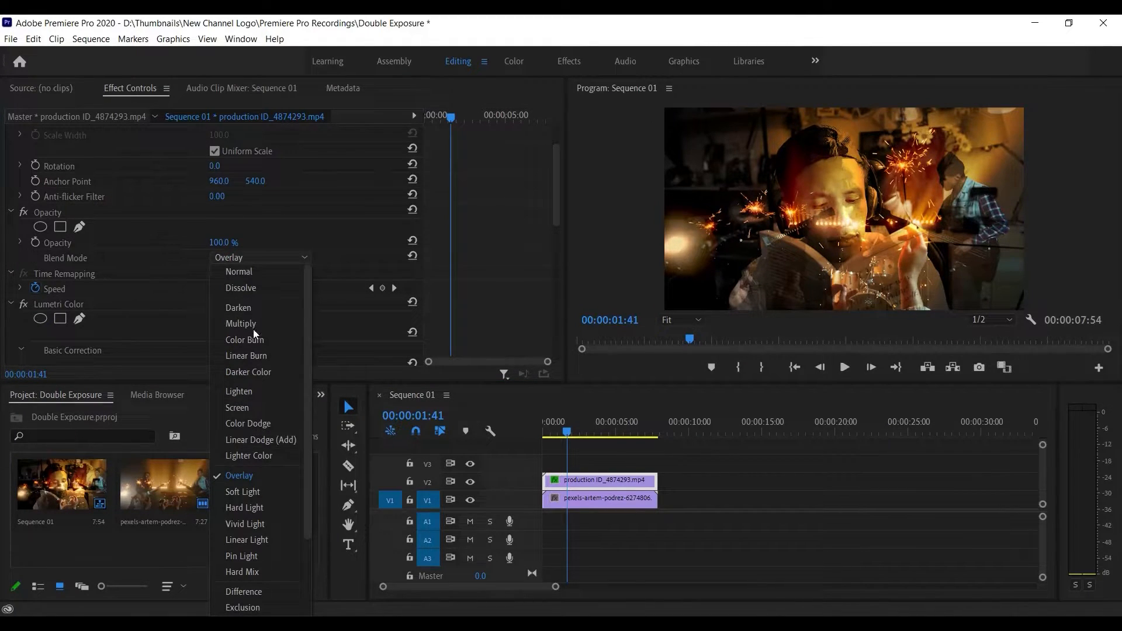
left_click(254, 321)
left_click(280, 258)
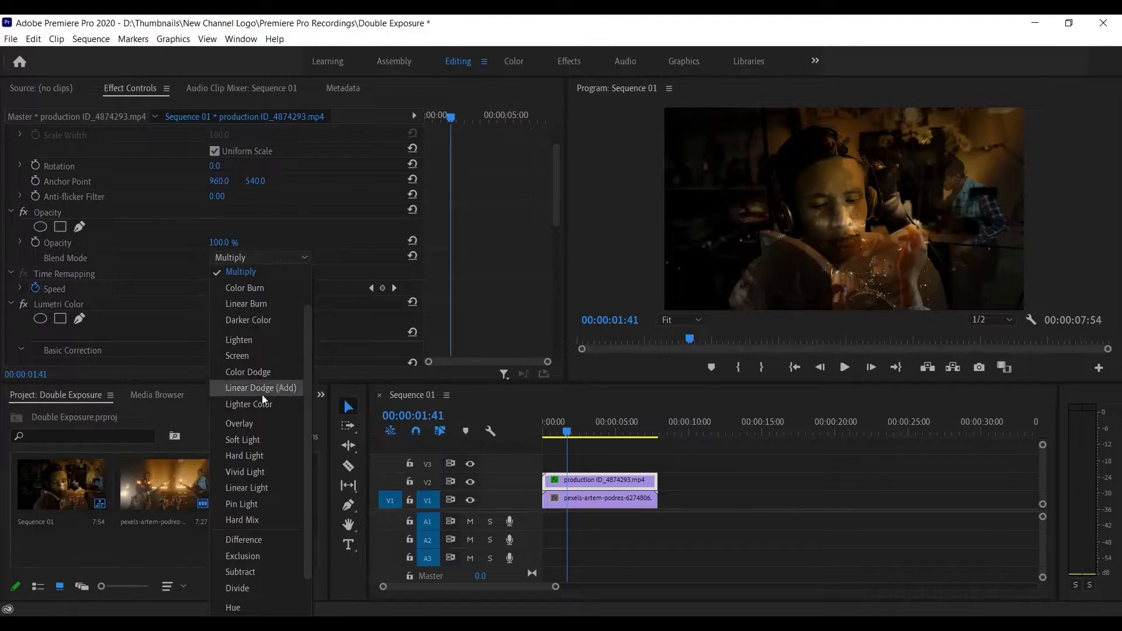
left_click(260, 421)
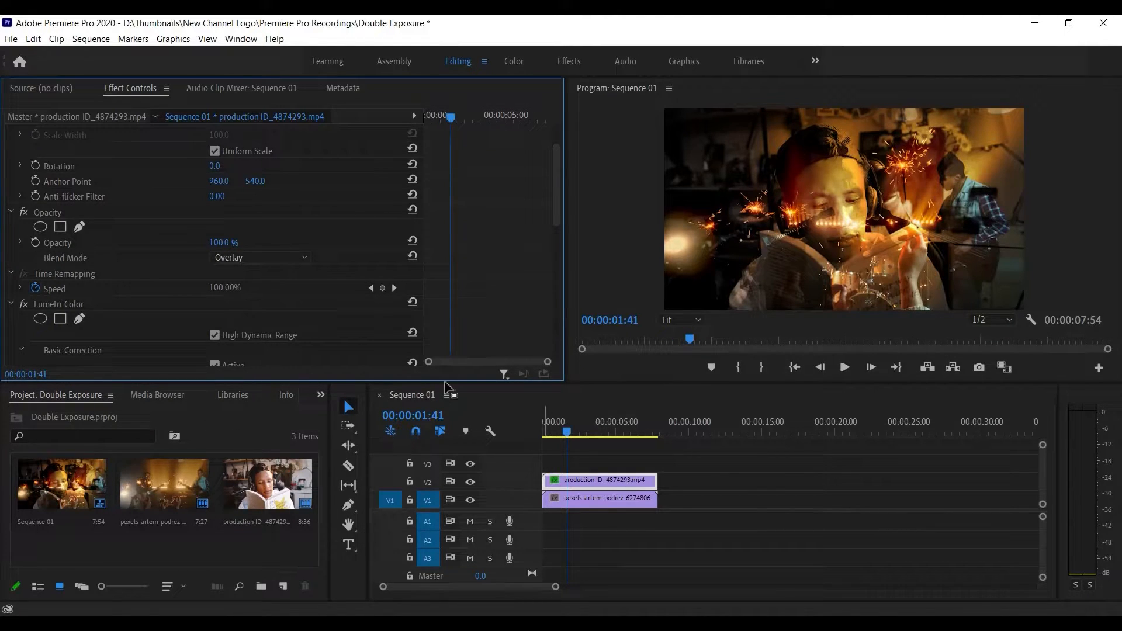
Step: Switch to the Effects workspace and open the Basic Correction section of Lumetri Color for the V2 clip
left_click(561, 62)
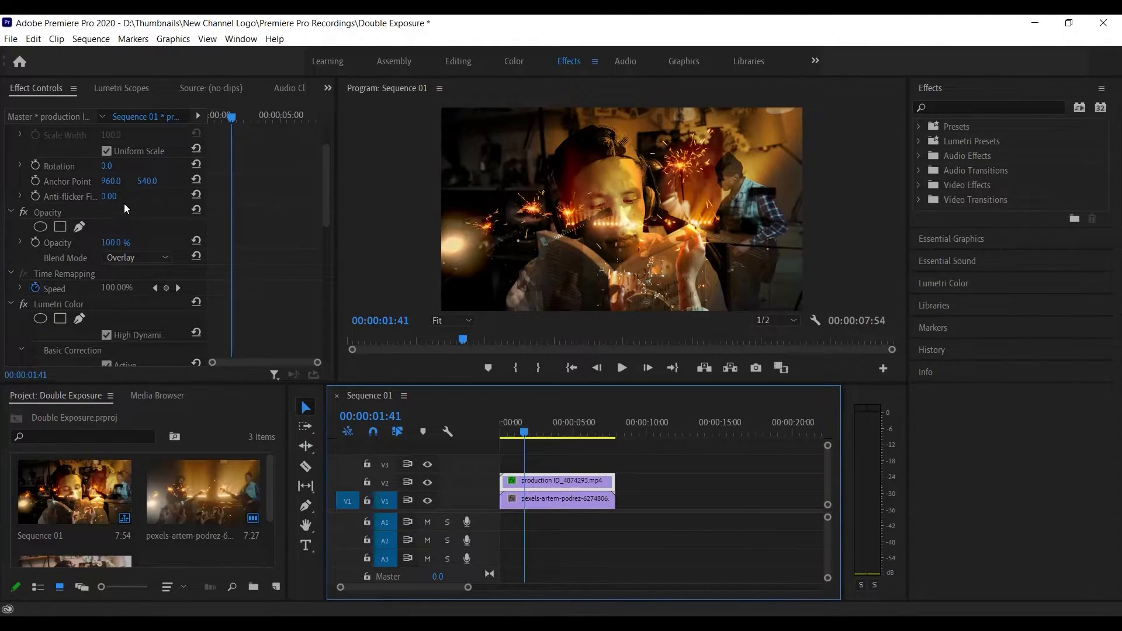
scroll(120, 201, "down", 5)
scroll(120, 201, "up", 9)
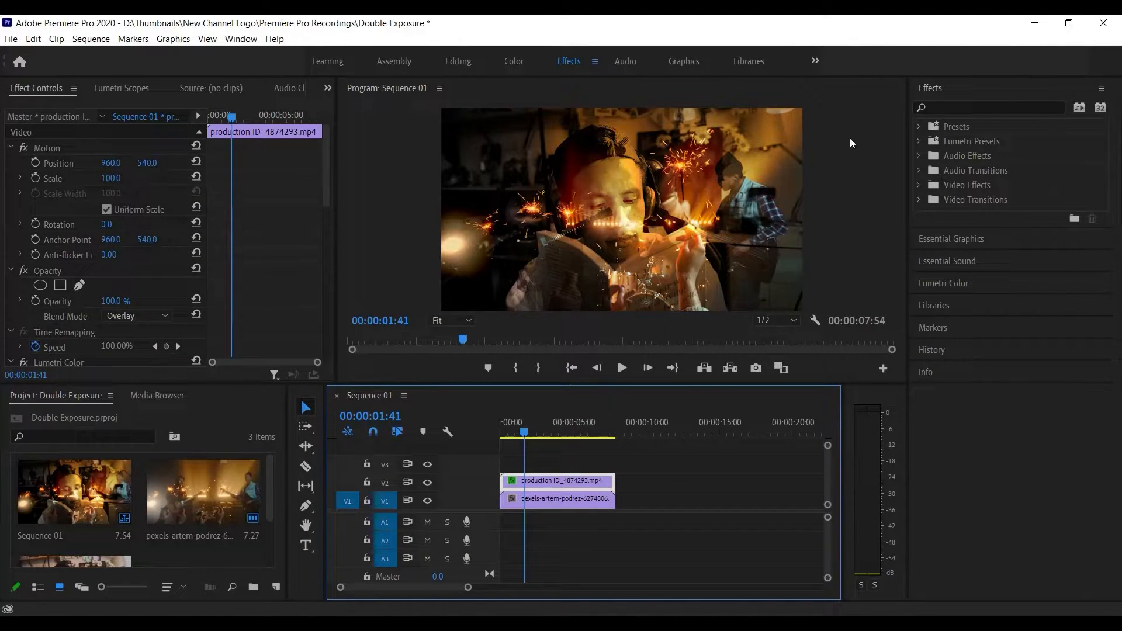
left_click(938, 285)
left_click(958, 222)
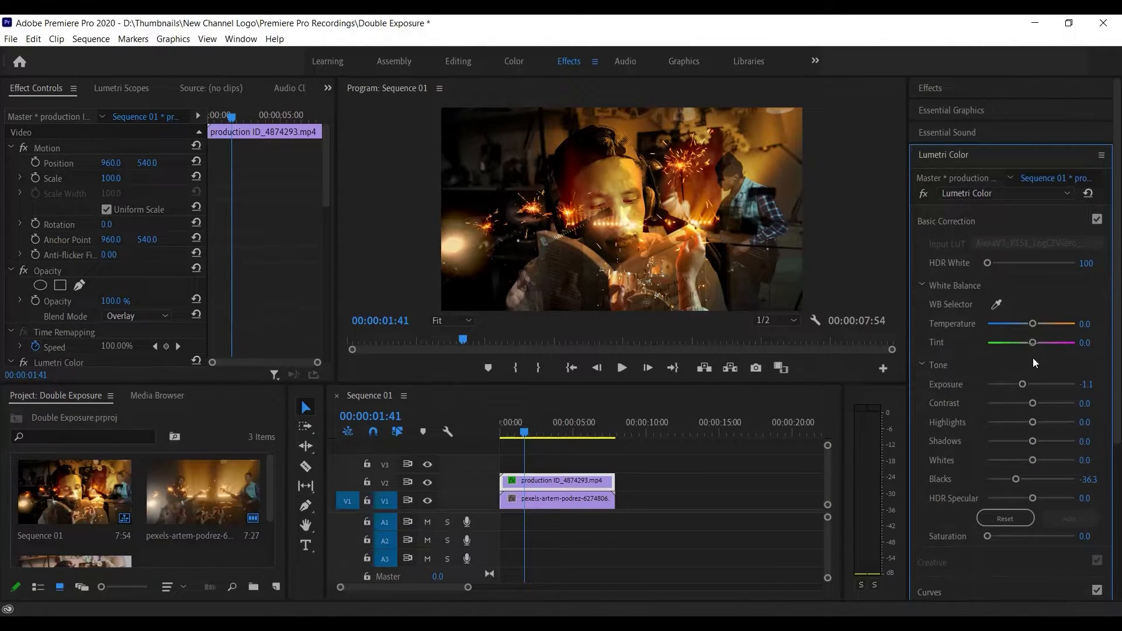
Step: Try raising the V2 clip's Exposure to 0.1, setting it back to -1.1
left_click_drag(1023, 384, 1031, 384)
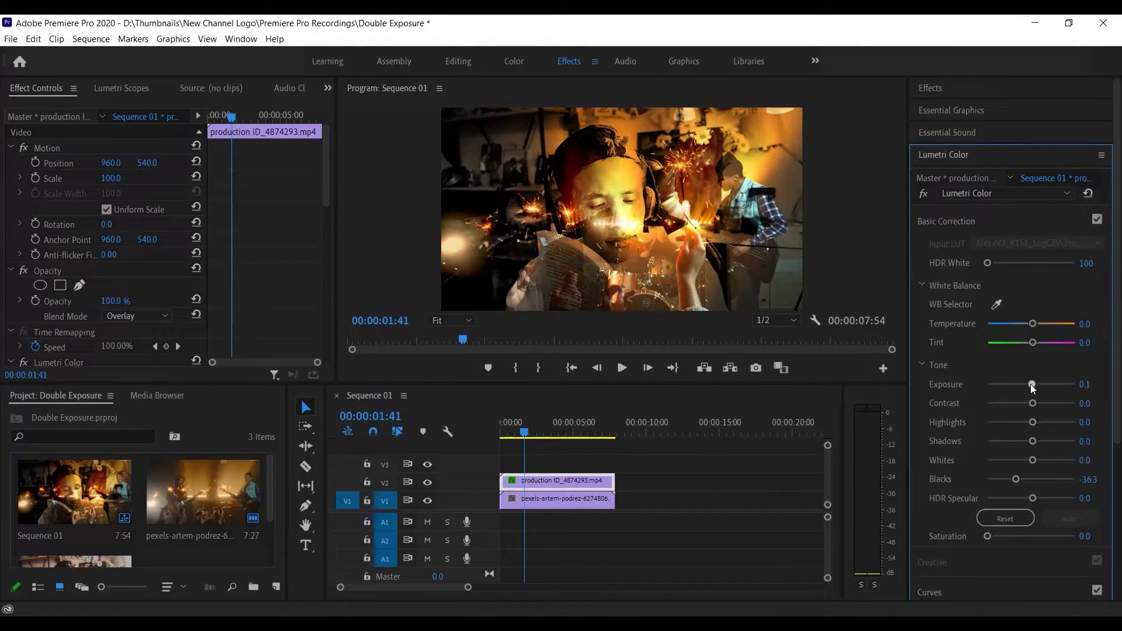
left_click(1091, 385)
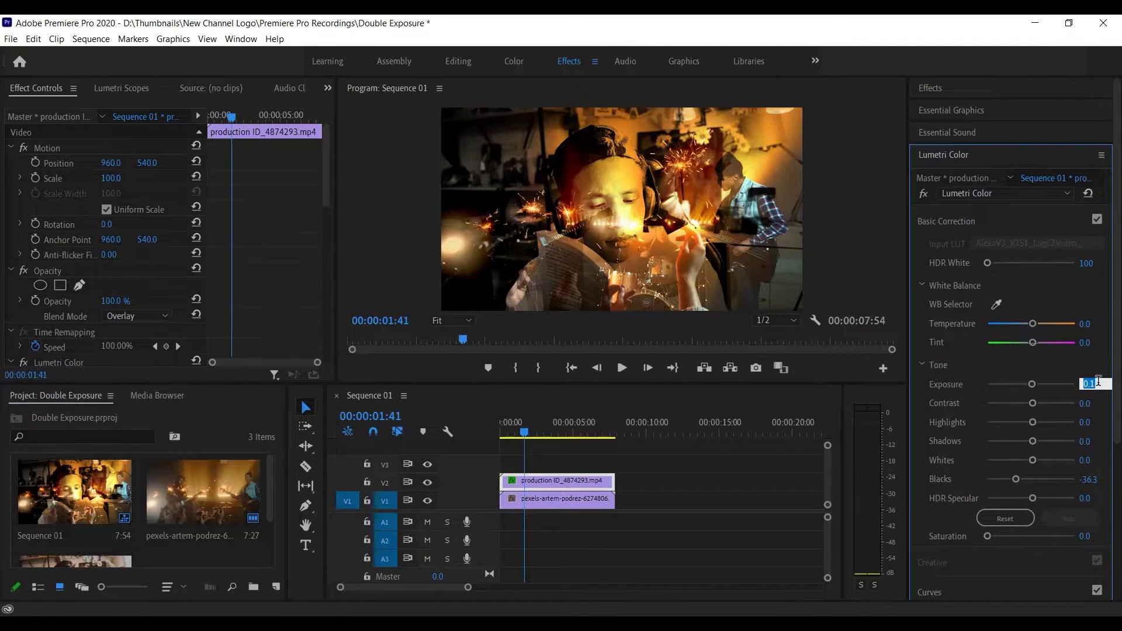
key("Return")
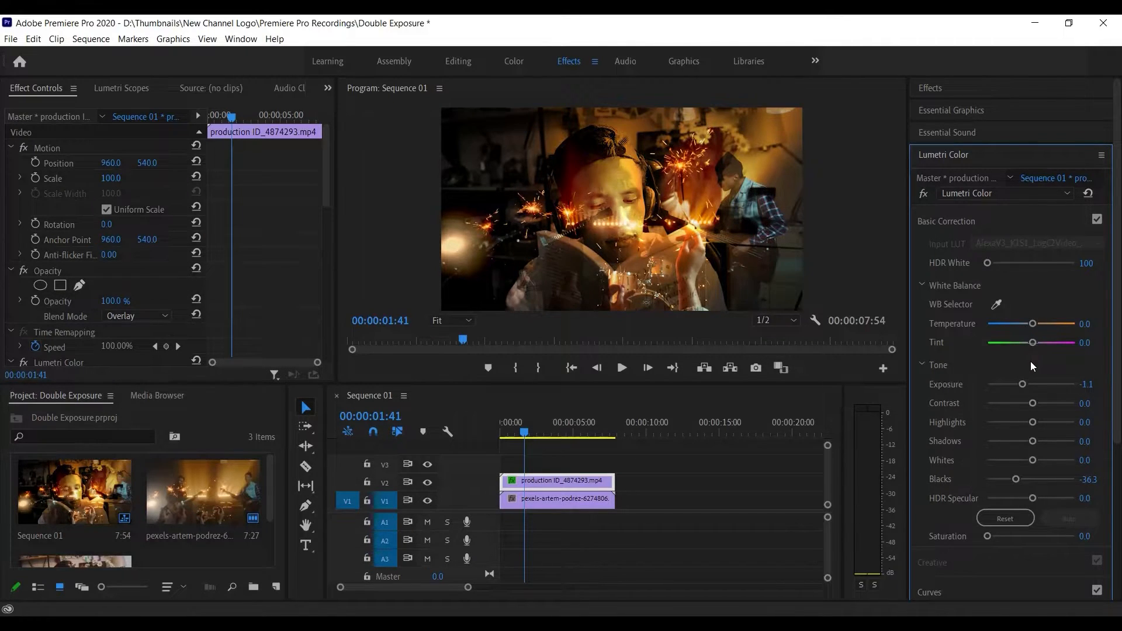
Step: Set the V2 clip's Contrast to -35.0, Highlights to 83.3 and Shadows to -38.3, and test HDR Specular, returning it to 0
left_click_drag(1033, 403, 1014, 452)
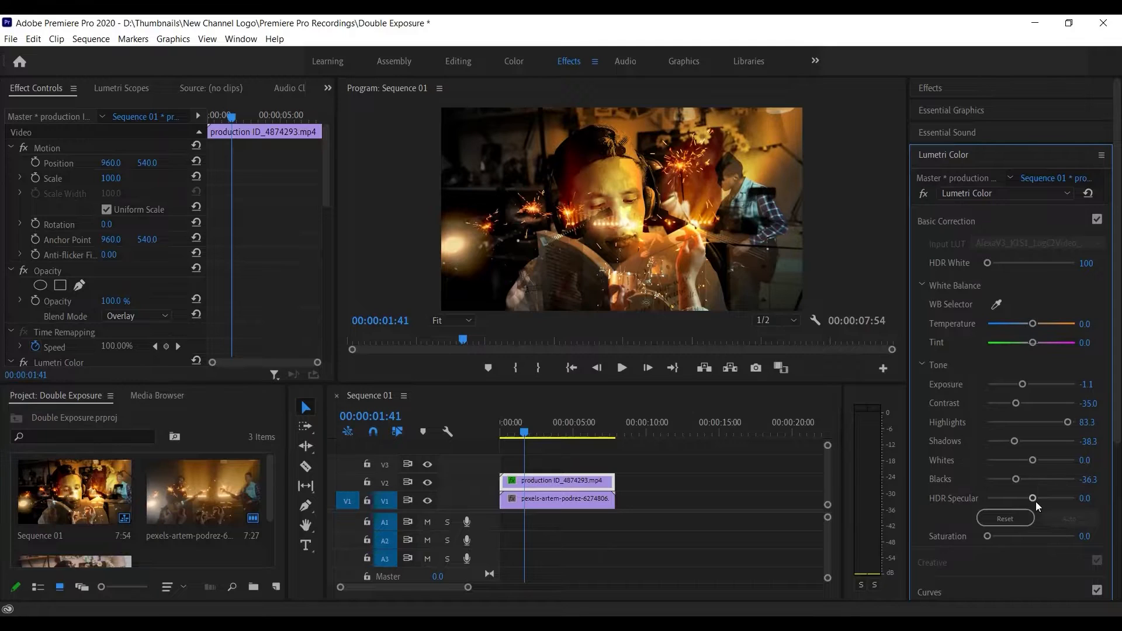
left_click_drag(1082, 500, 1032, 499)
left_click(1088, 498)
type("0")
key("Return")
Step: Lower the V2 clip's white balance Tint to -100.0
scroll(1081, 485, "down", 1)
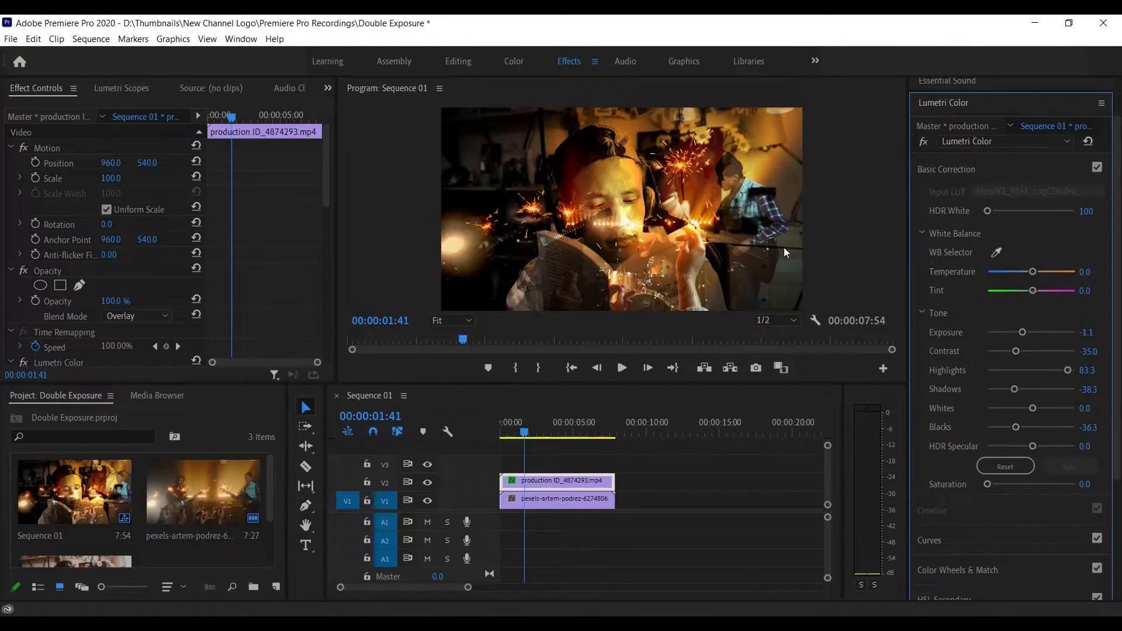
scroll(1022, 392, "up", 1)
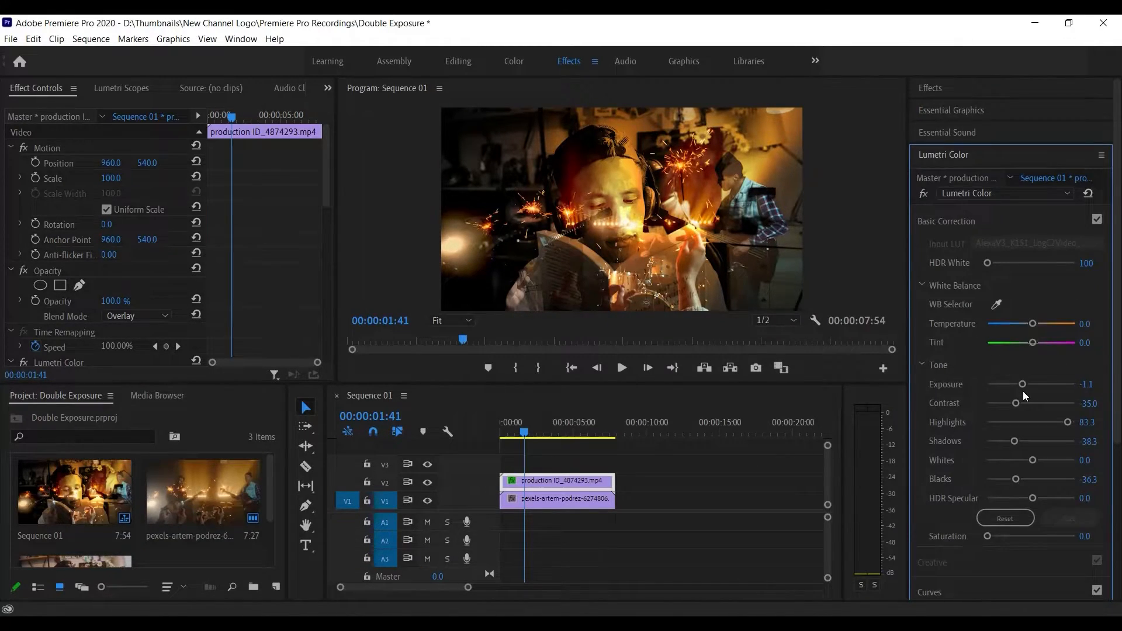
left_click_drag(1033, 343, 944, 346)
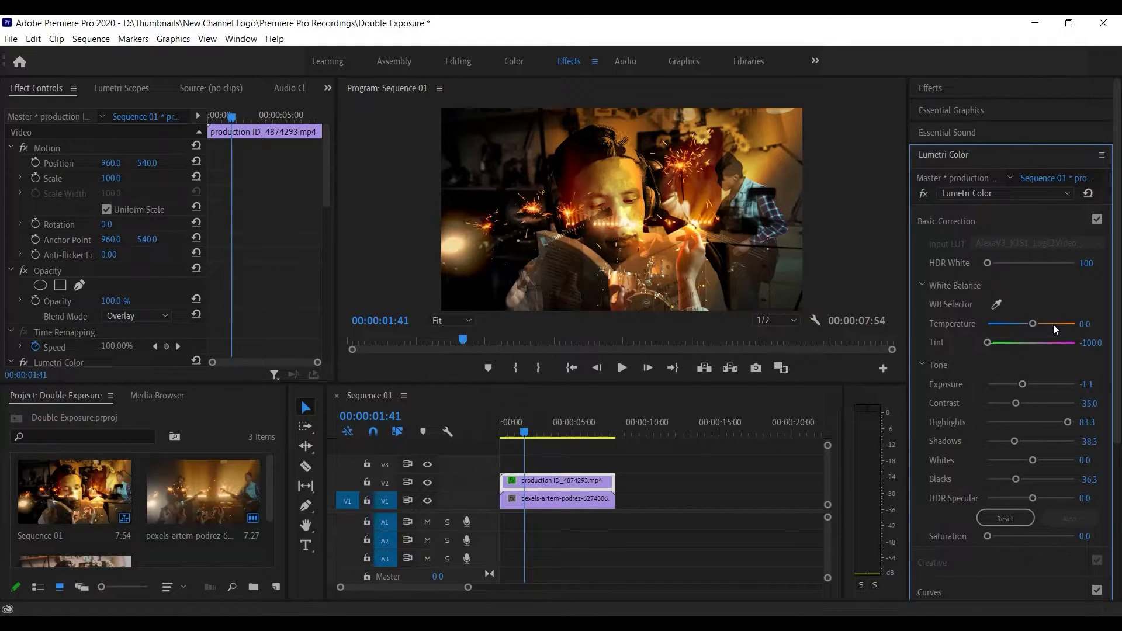
scroll(1018, 378, "down", 2)
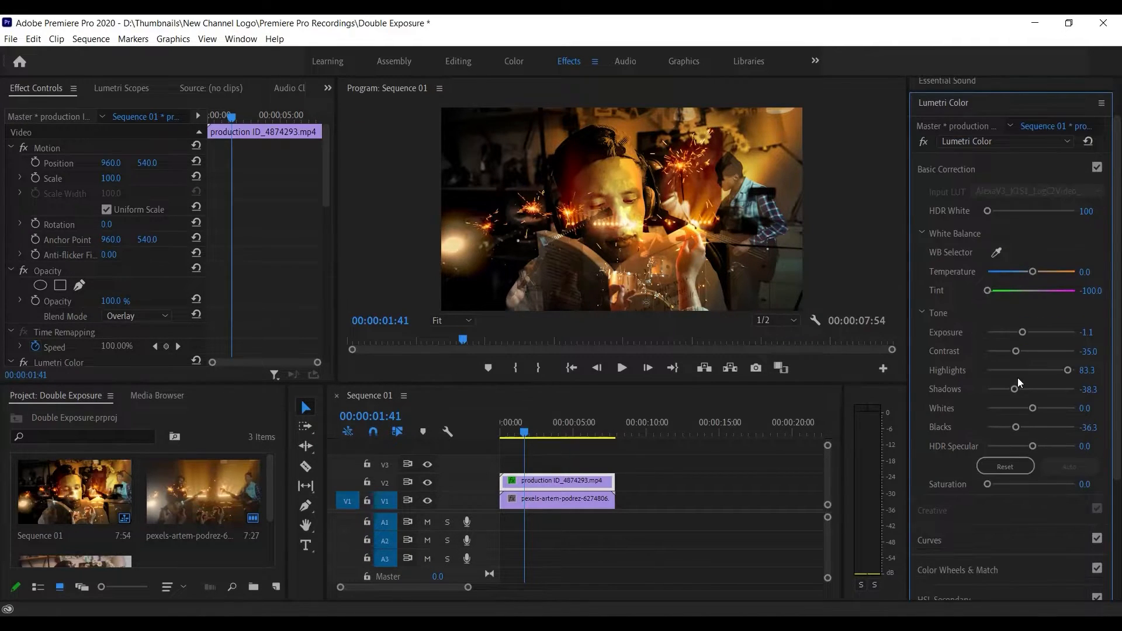
Step: Darken the V2 clip's midtones slightly in Color Wheels & Match
left_click(978, 570)
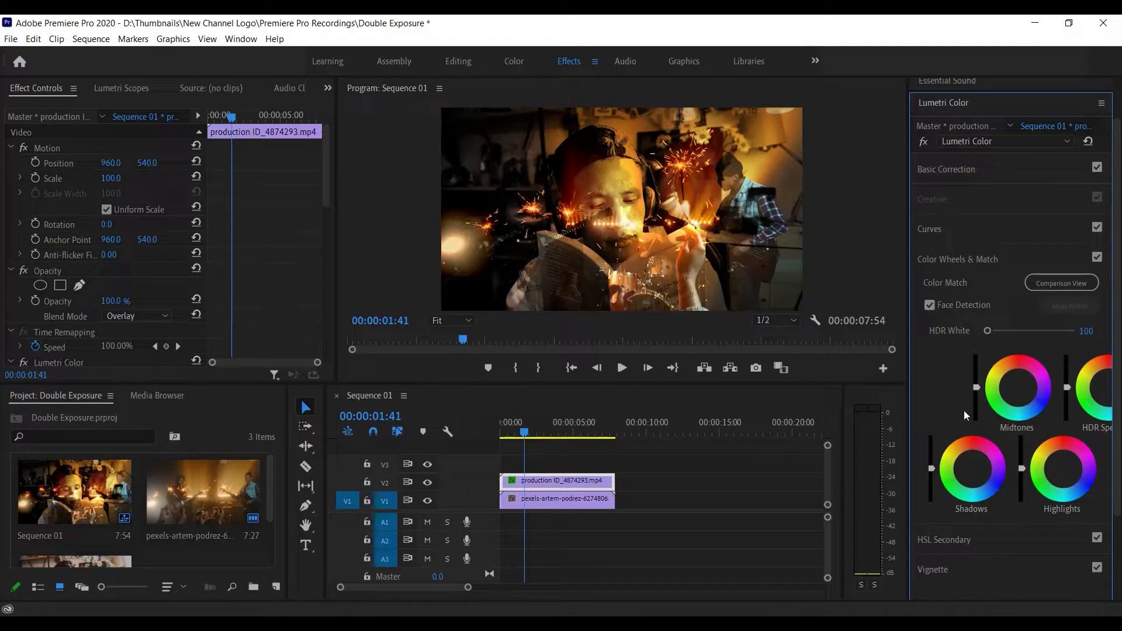
left_click(975, 386)
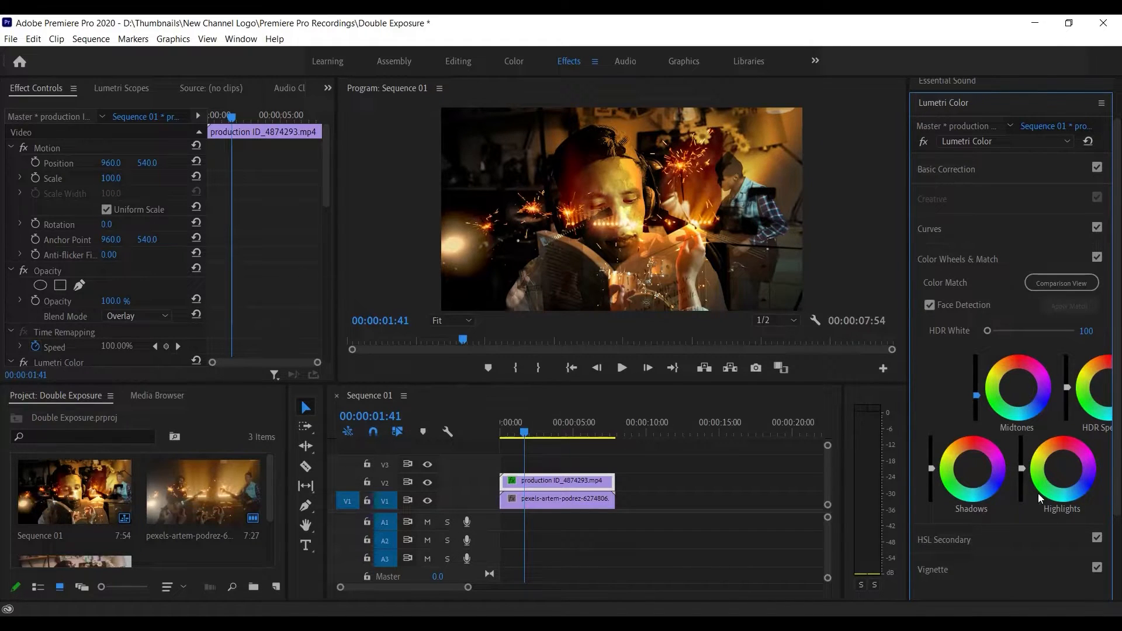
Step: Set the HSL Secondary Denoise to 100.0 and Blur to 30.0 for the V2 clip, with the Color/Gray mask view off
left_click(951, 540)
left_click_drag(989, 524, 1082, 549)
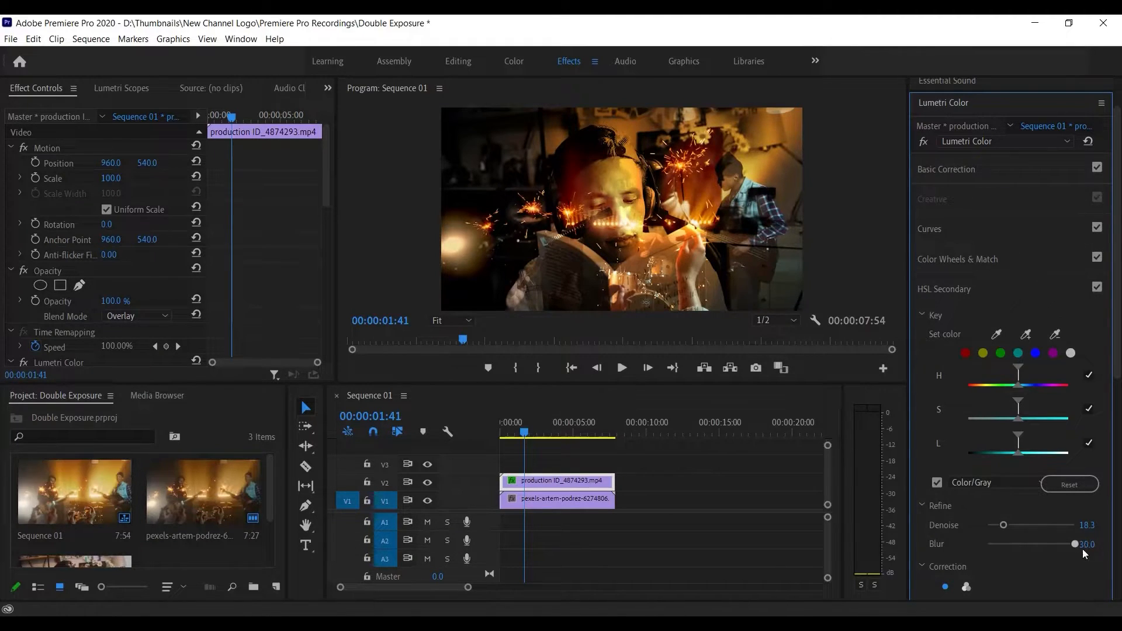
left_click_drag(996, 523, 1101, 525)
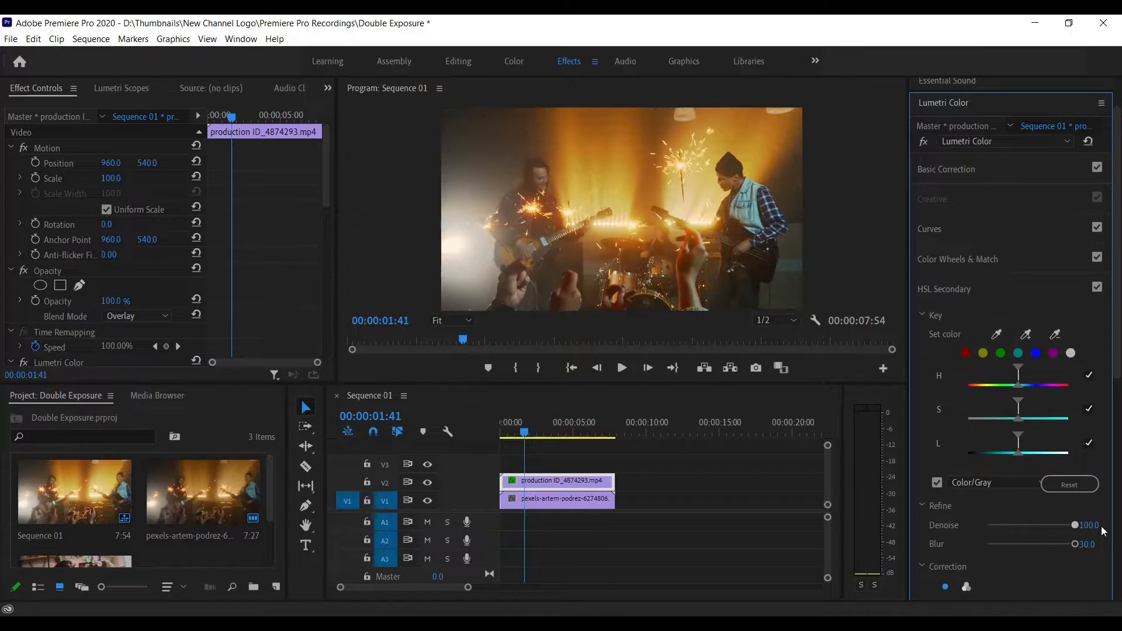
left_click(937, 483)
left_click(937, 483)
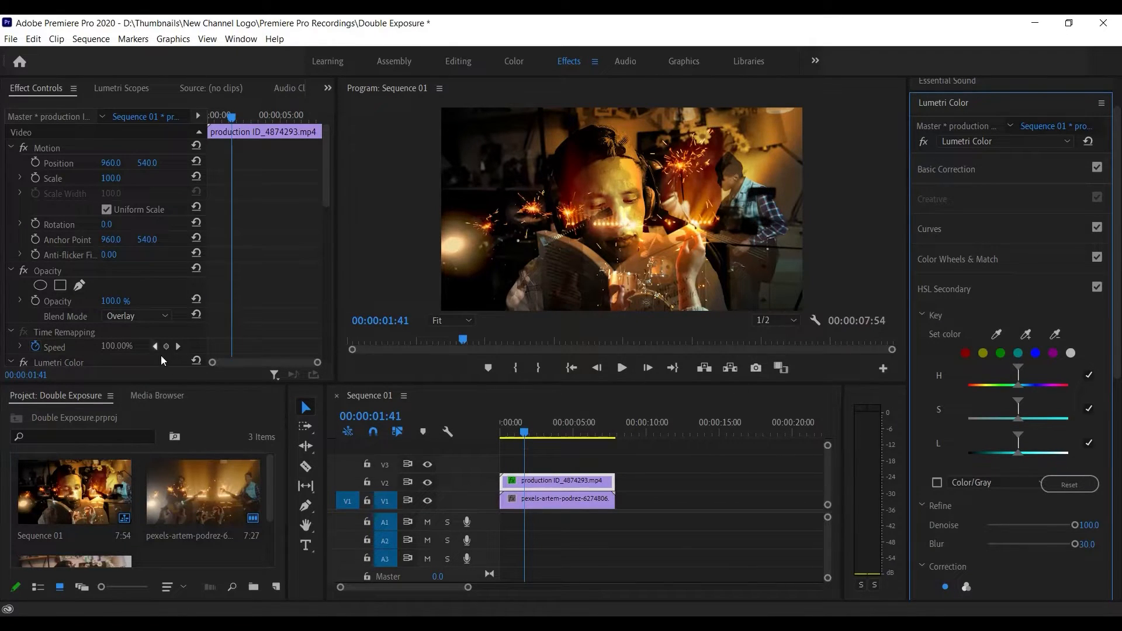
left_click_drag(121, 301, 185, 307)
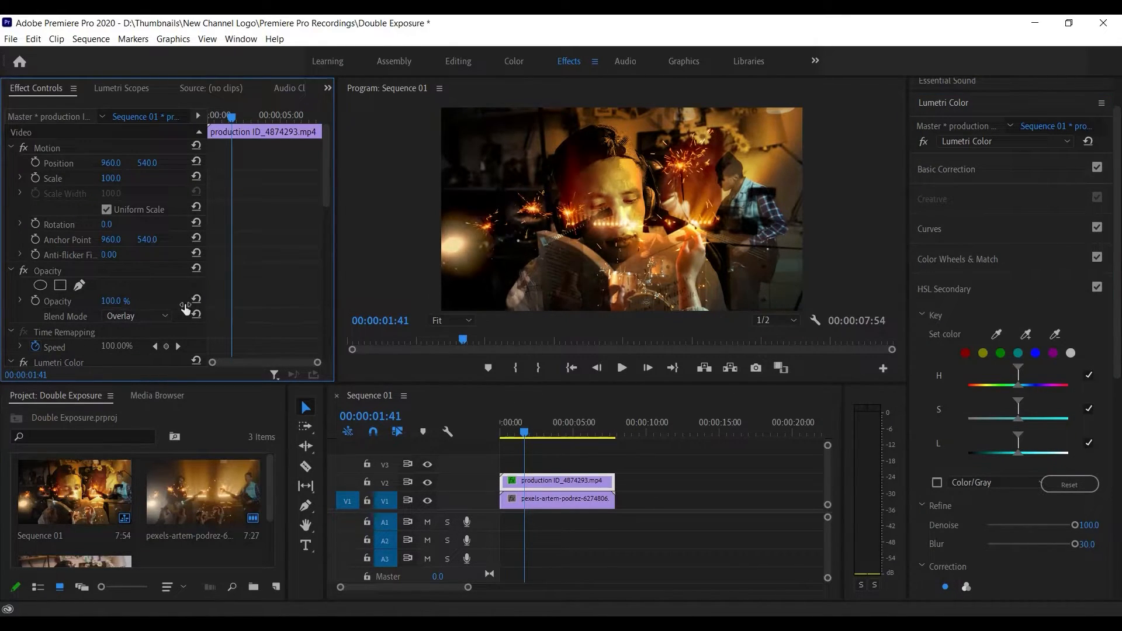
left_click(995, 237)
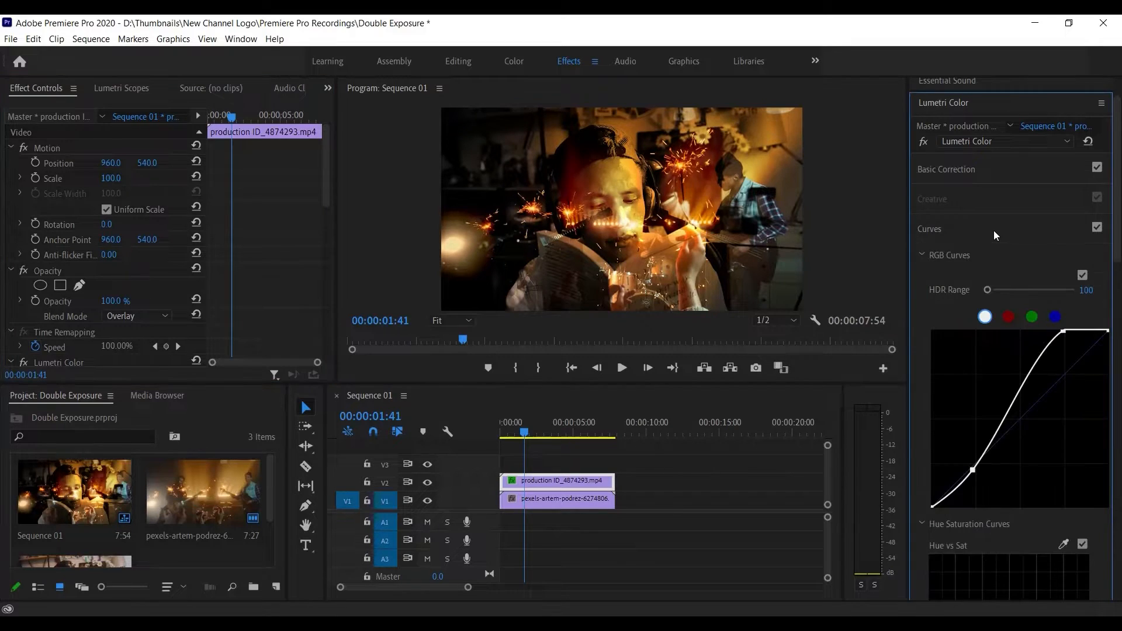
Step: Set the V2 clip's Exposure to -0.3, Contrast to 21.7, Whites to -85.0, Blacks to -28.3 and HDR Specular to 23.3
left_click(992, 169)
left_click_drag(1027, 330, 1043, 352)
left_click_drag(1033, 408, 1040, 446)
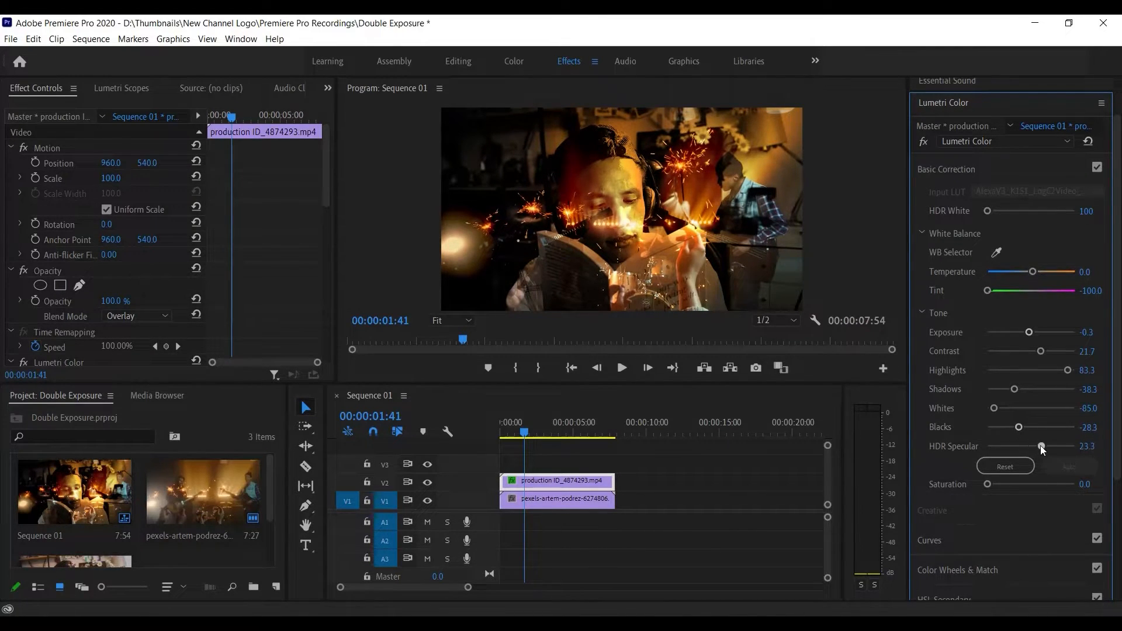
left_click_drag(988, 484, 951, 500)
Step: Set the V2 clip's vignette Amount to 2.4, Midpoint to 48.3, Roundness to 30.0 and Feather to 100.0
scroll(988, 505, "down", 2)
left_click(974, 573)
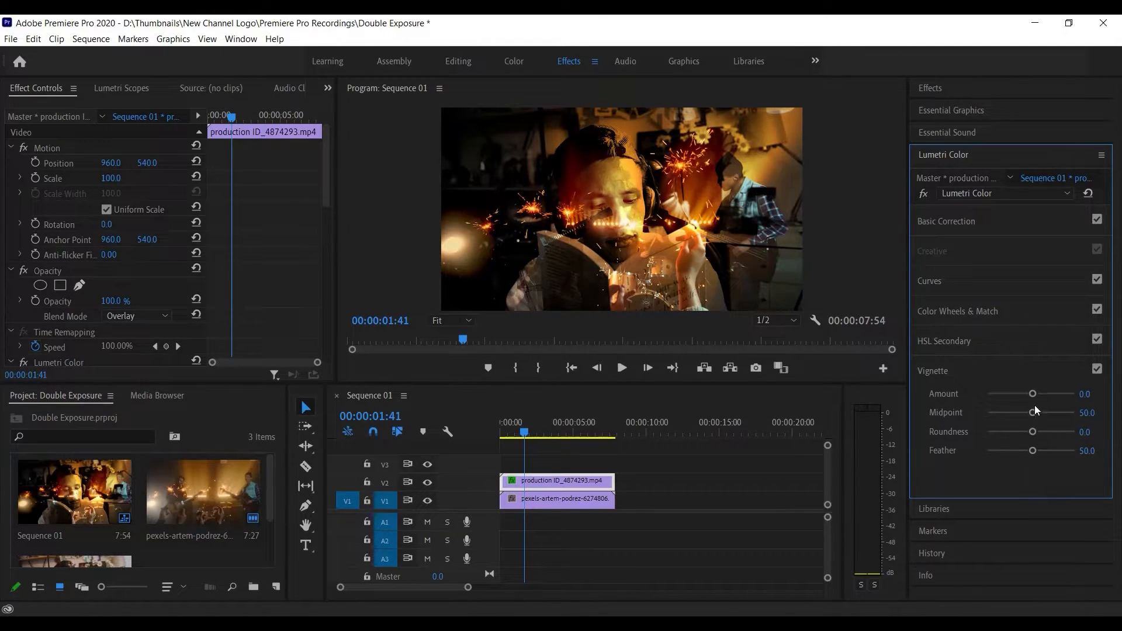
left_click_drag(1033, 395, 1080, 462)
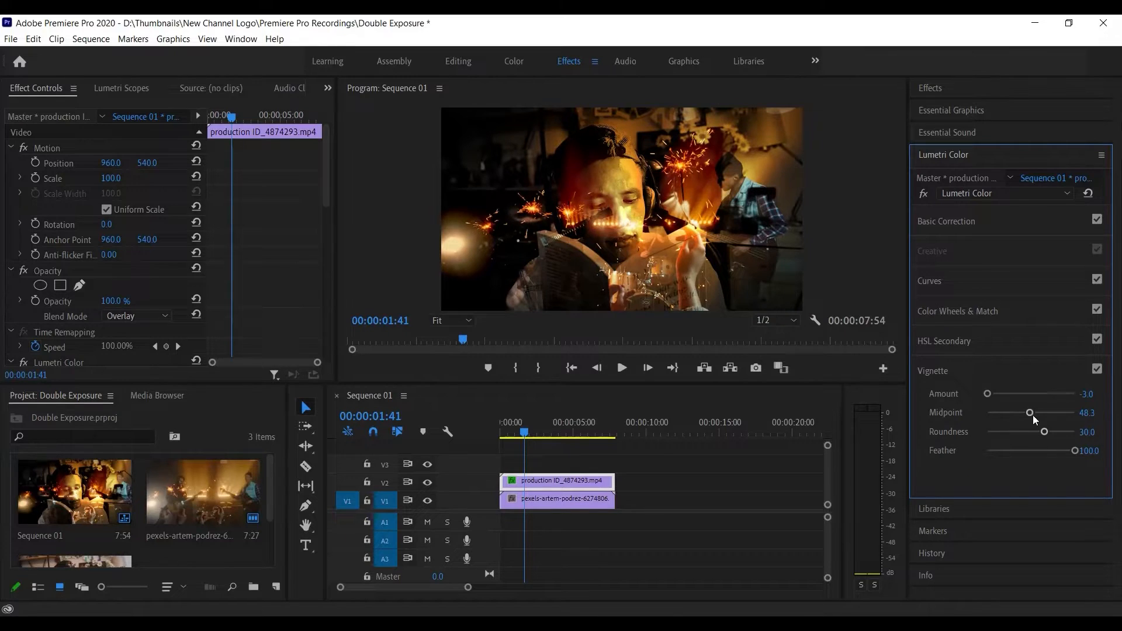
left_click_drag(988, 394, 1064, 400)
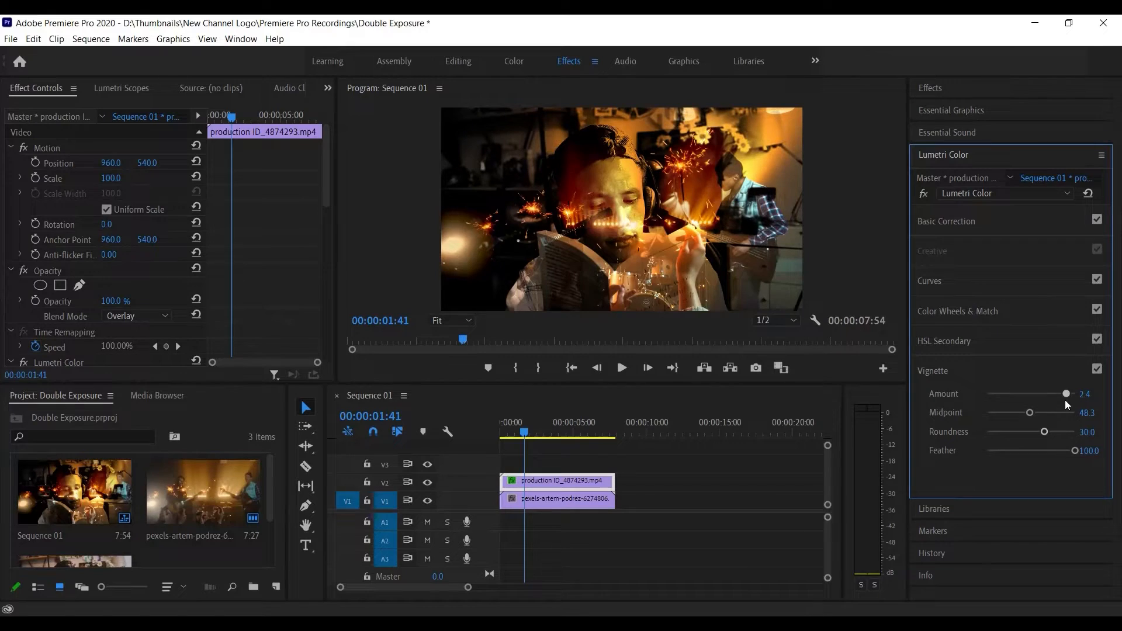
Step: Try the Hard Light and Soft Light blend modes on the V2 clip
left_click(154, 318)
left_click(142, 409)
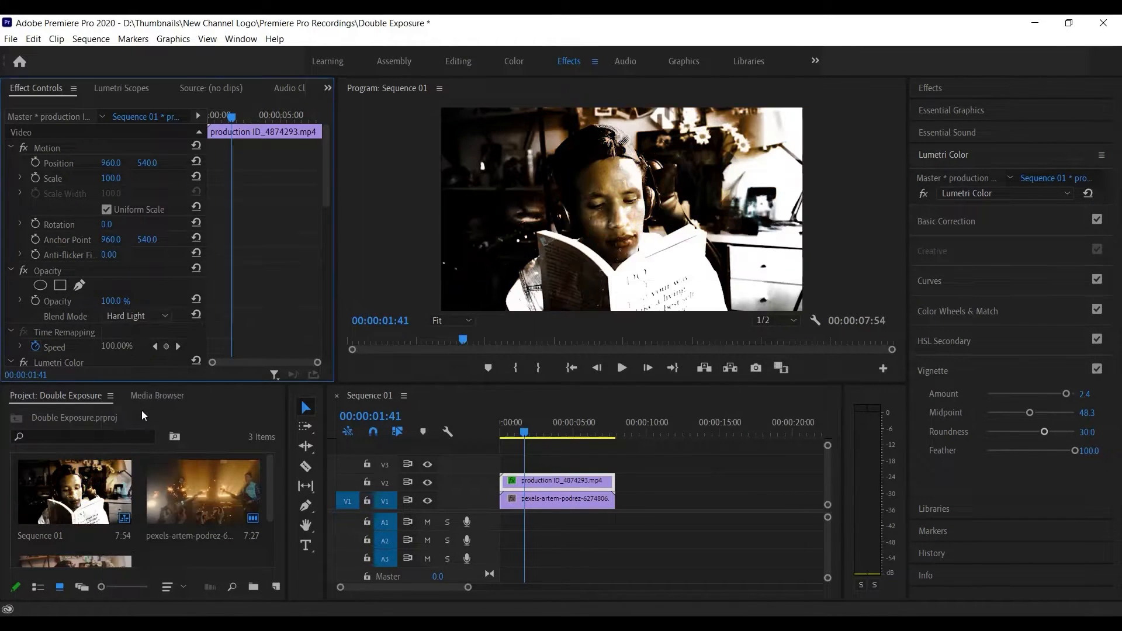
left_click(132, 321)
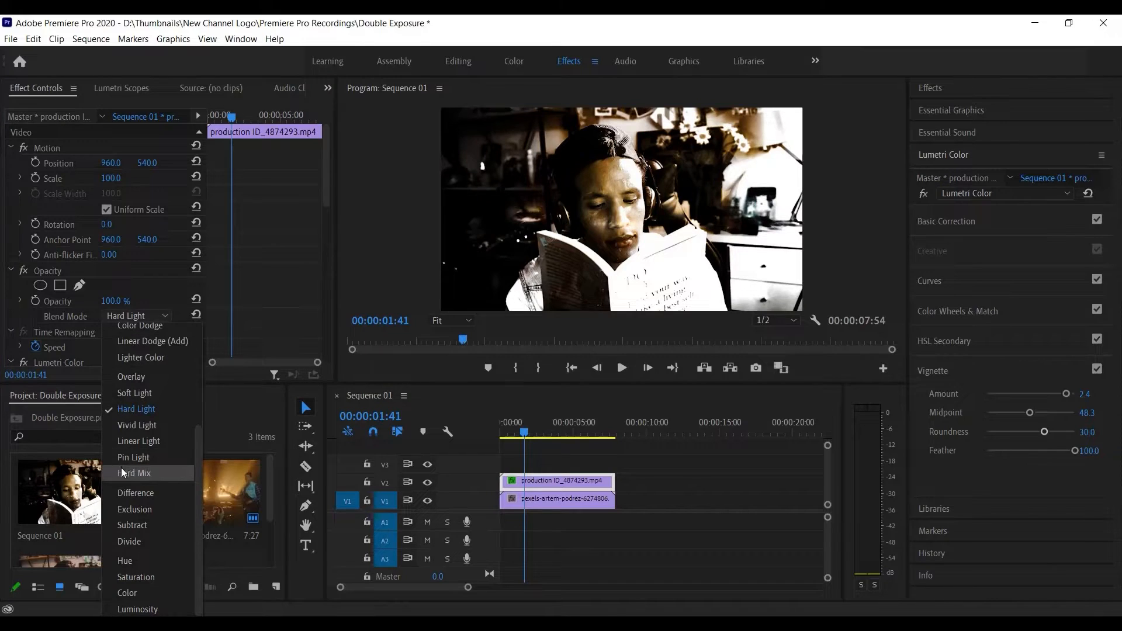
left_click(134, 386)
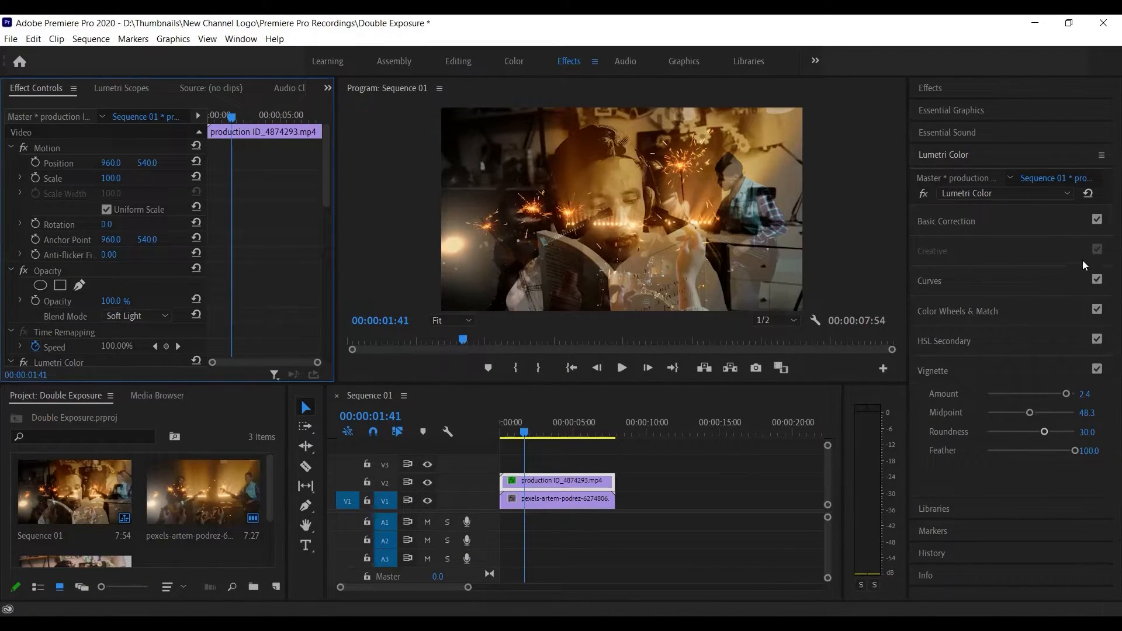
Step: Reduce the vignette Amount to 1.6 and return the V2 clip's blend mode to Overlay
mouse_move(1065, 393)
left_mouse_down()
mouse_move(1039, 389)
mouse_move(1066, 391)
mouse_move(1055, 394)
left_mouse_up()
left_click(166, 316)
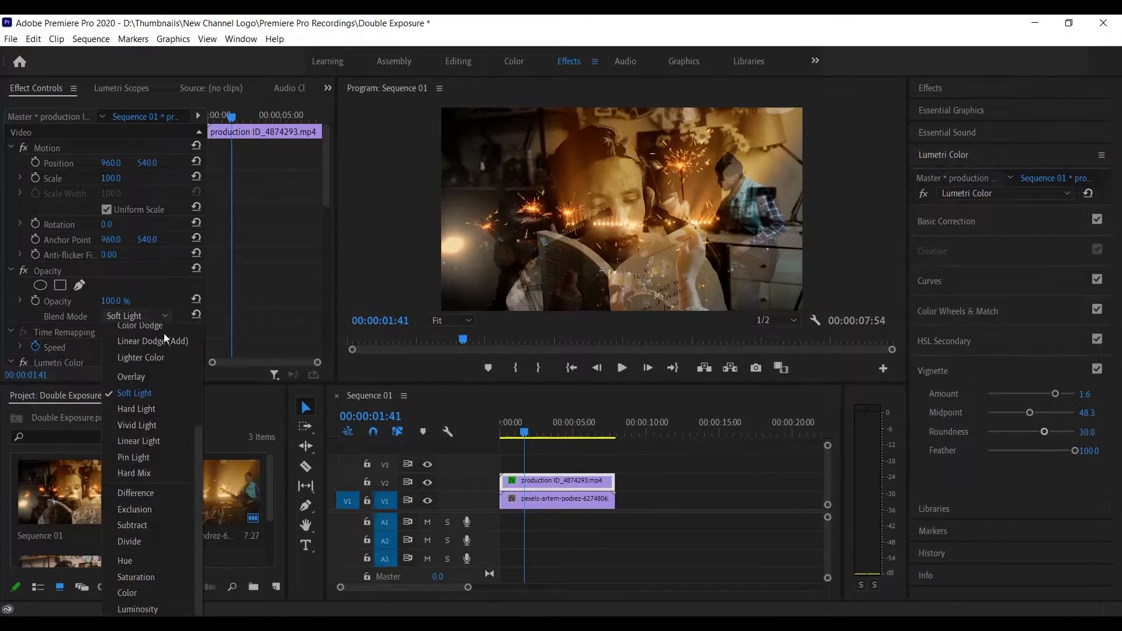
left_click(143, 376)
Step: Play ahead to 00:00:02:18 and start a free-draw opacity mask on the V2 clip, tracing the man's arm up to the book's outer corner
left_click(417, 254)
key("space")
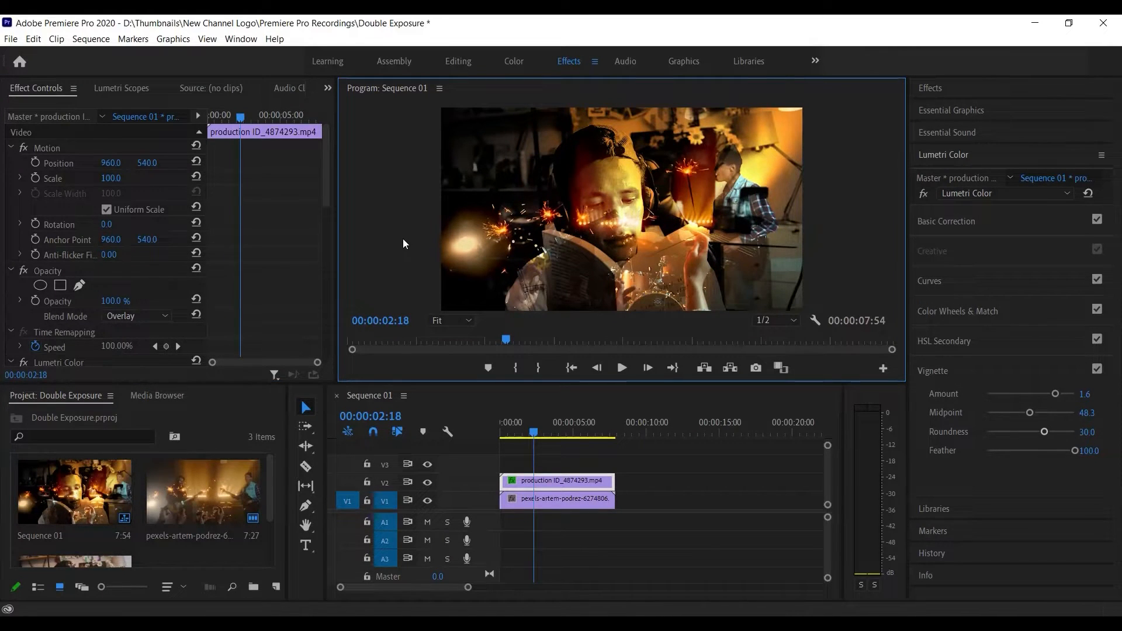
left_click(80, 285)
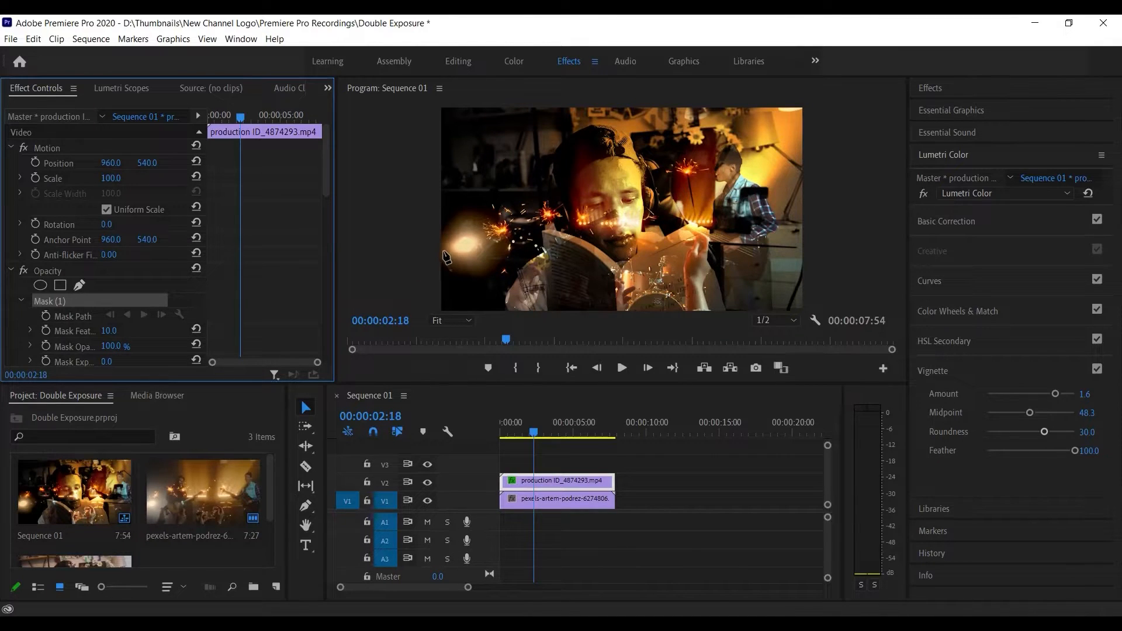
left_click(506, 310)
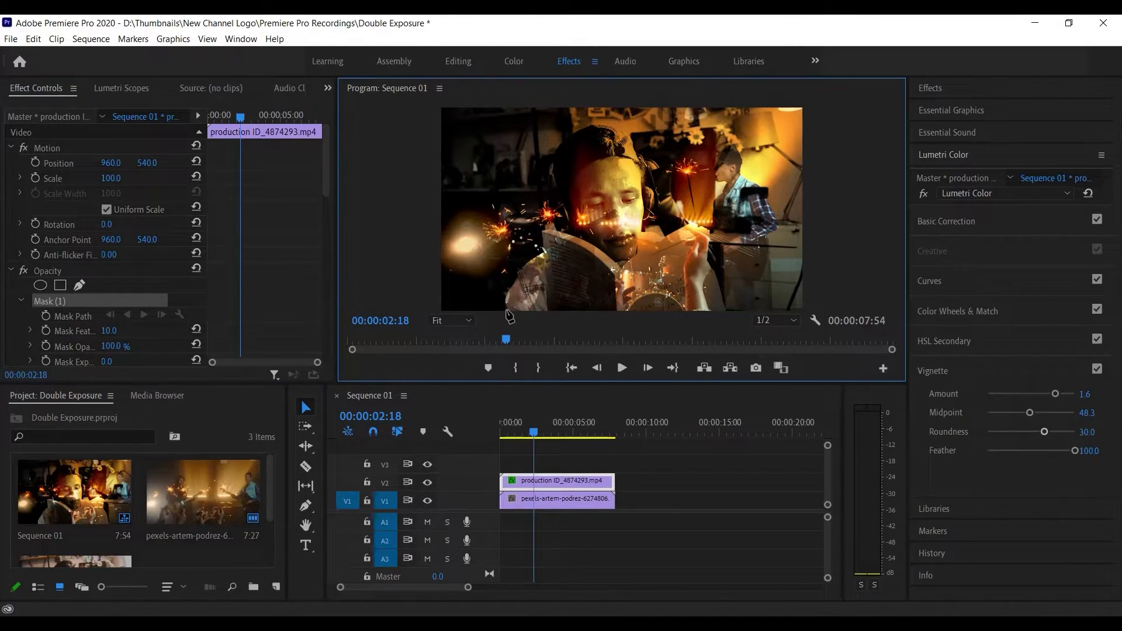
key("grave")
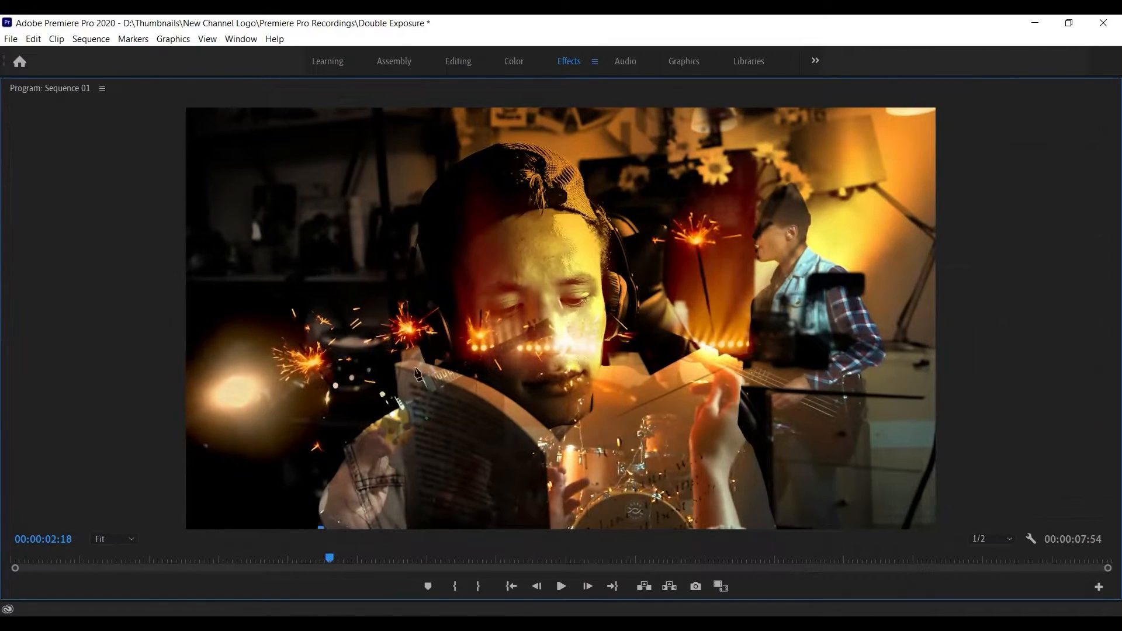
left_click(319, 504)
left_click(332, 478)
left_click(349, 447)
left_click(374, 420)
left_click(402, 406)
left_click_drag(398, 360, 428, 363)
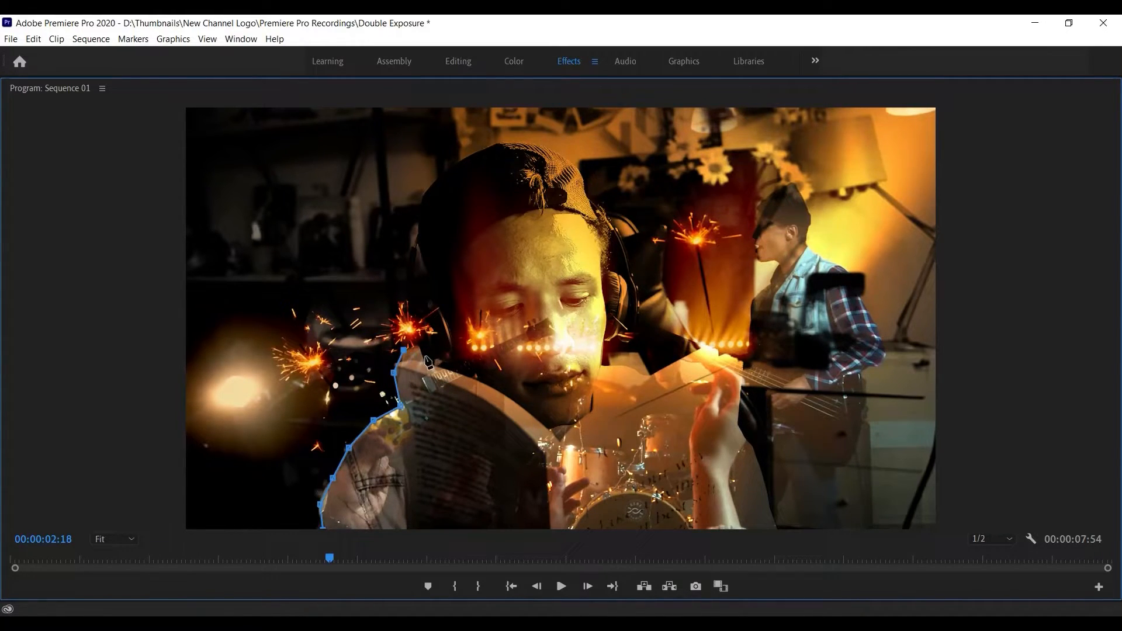
Step: View the frame at 100% and continue the mask path past the book corner and up the dark side of the man's head
left_click(121, 538)
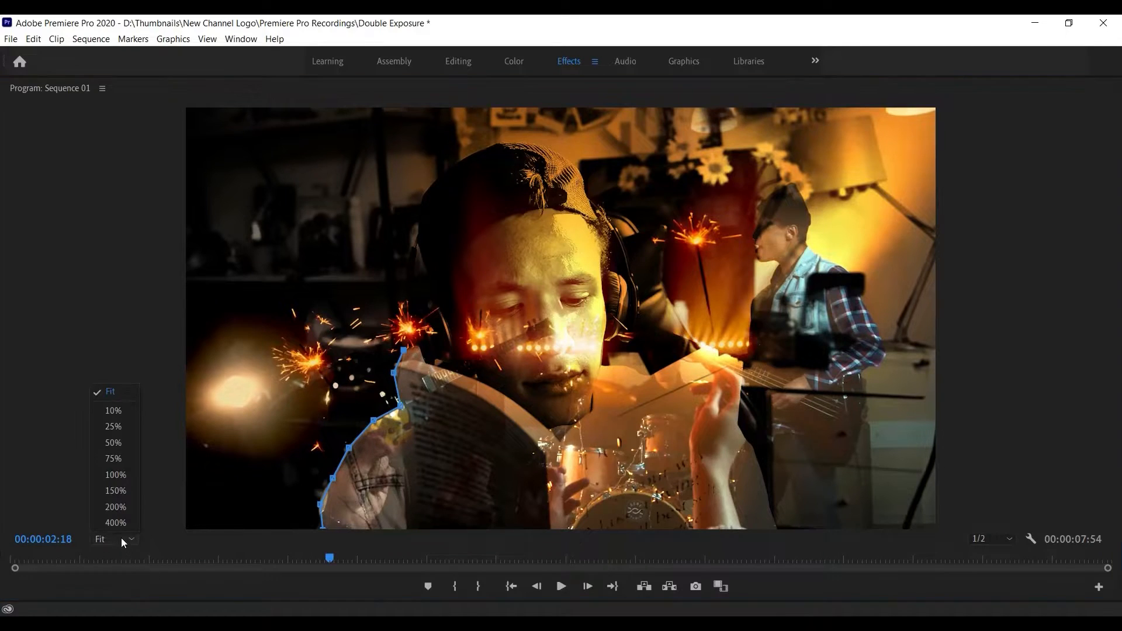
left_click(123, 475)
left_click(357, 360)
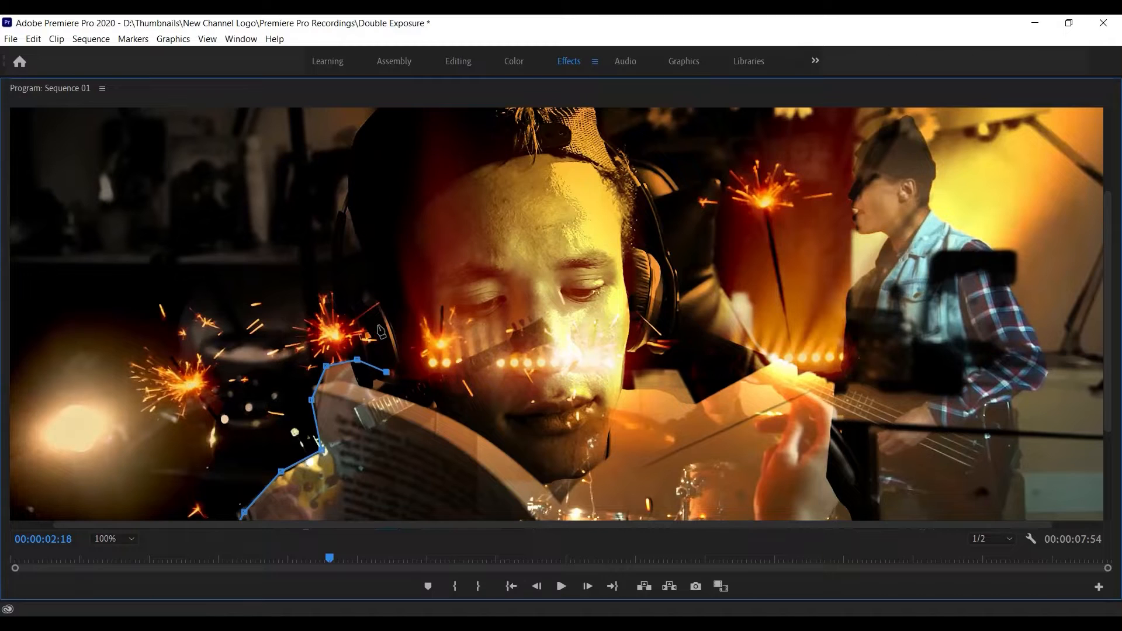
left_click(382, 315)
left_click(354, 221)
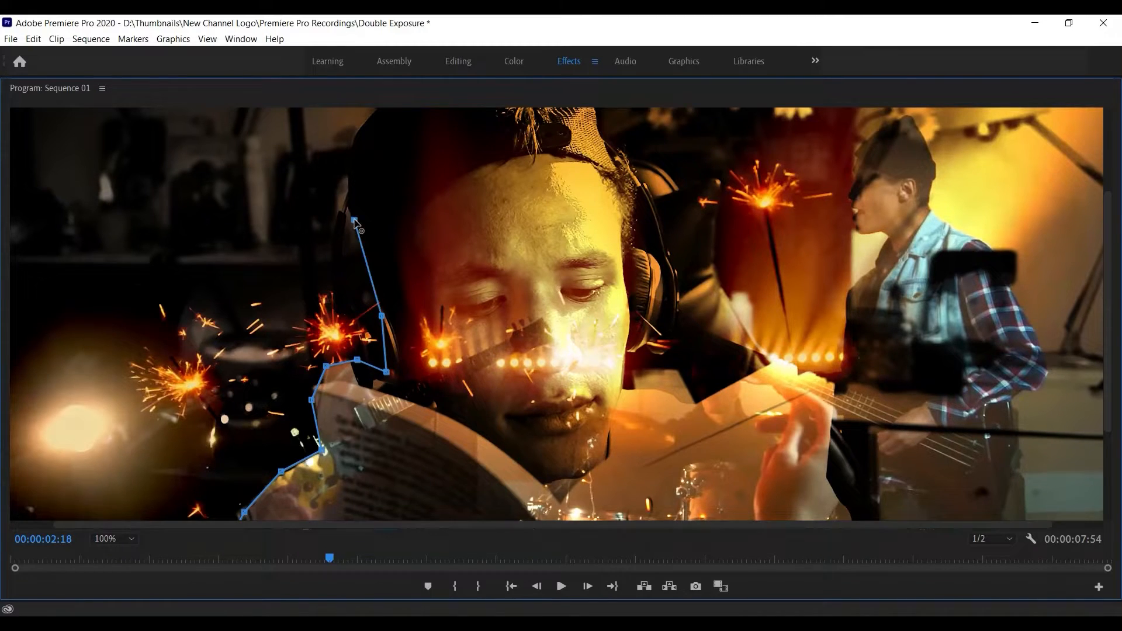
left_click_drag(356, 139, 362, 133)
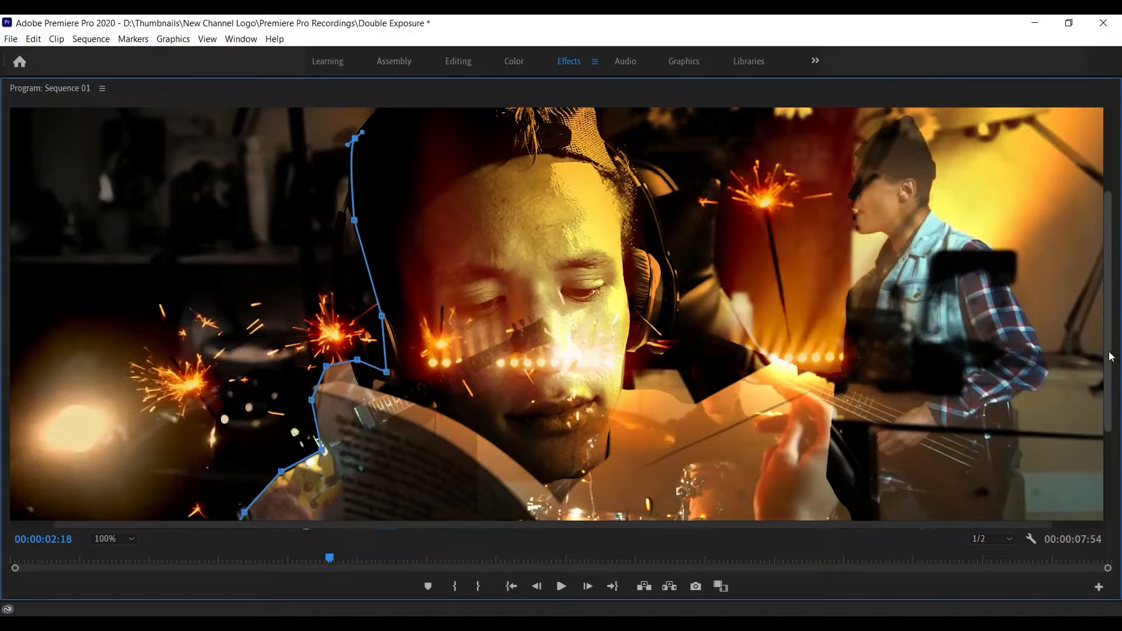
Step: Continue the mask path over the top of the man's cap and down to the start of the headphones
scroll(1109, 343, "down", 3)
scroll(1109, 278, "up", 4)
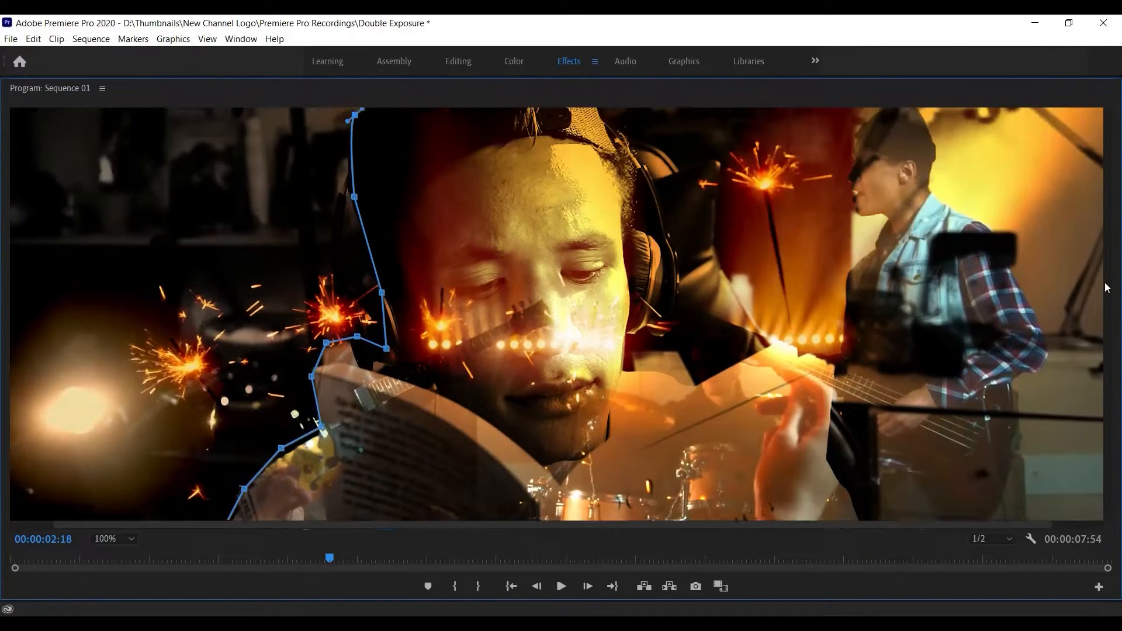
left_click(390, 170)
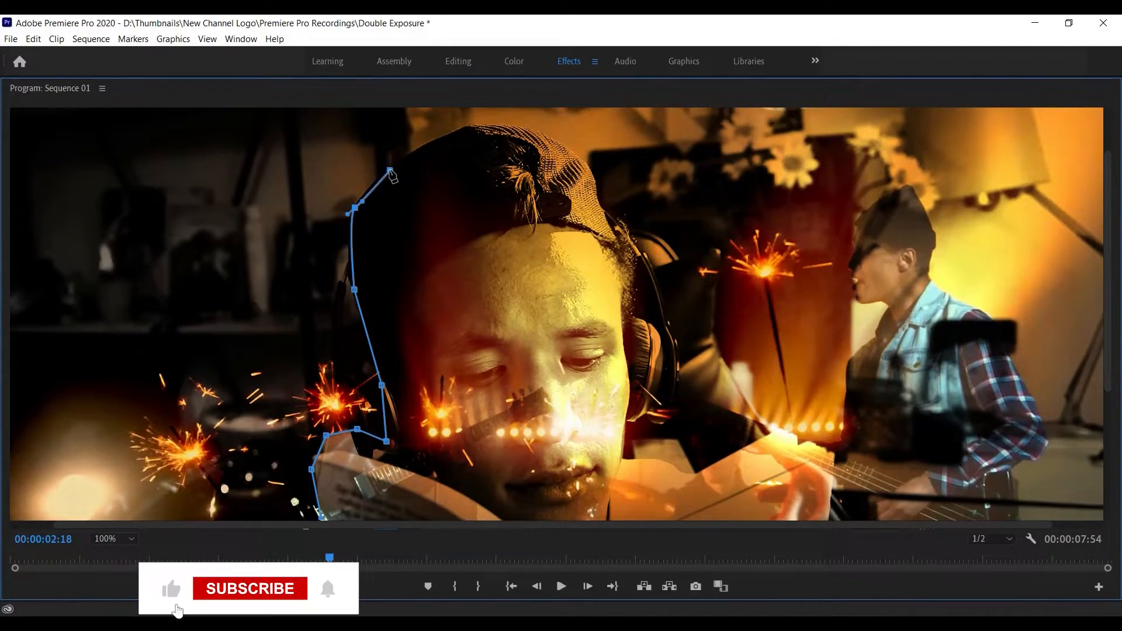
left_click(465, 127)
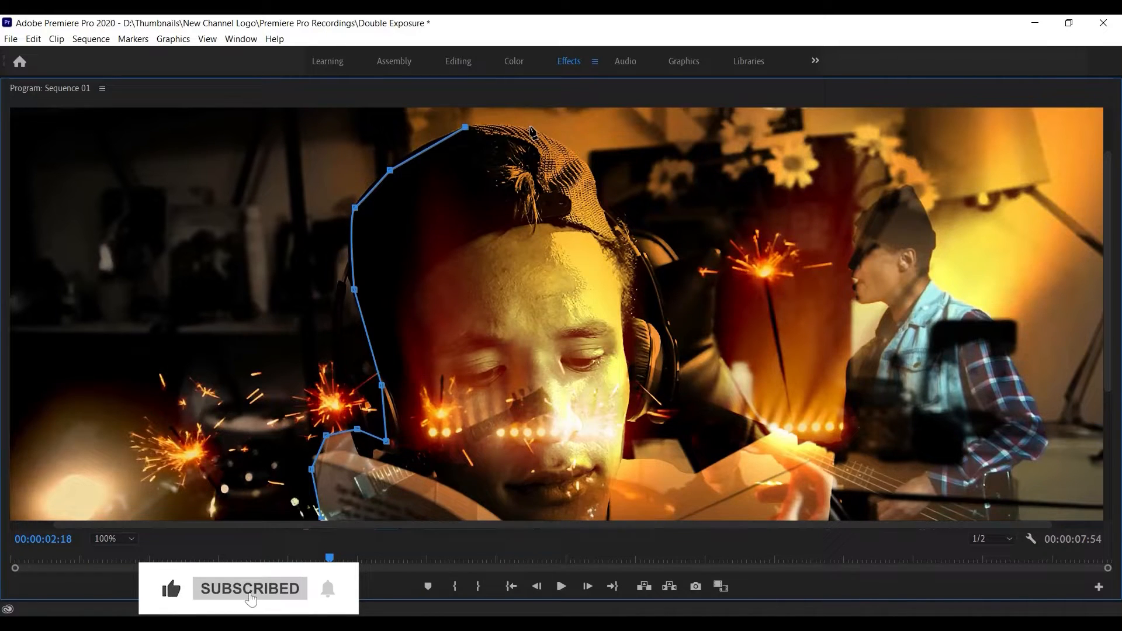
left_click(529, 132)
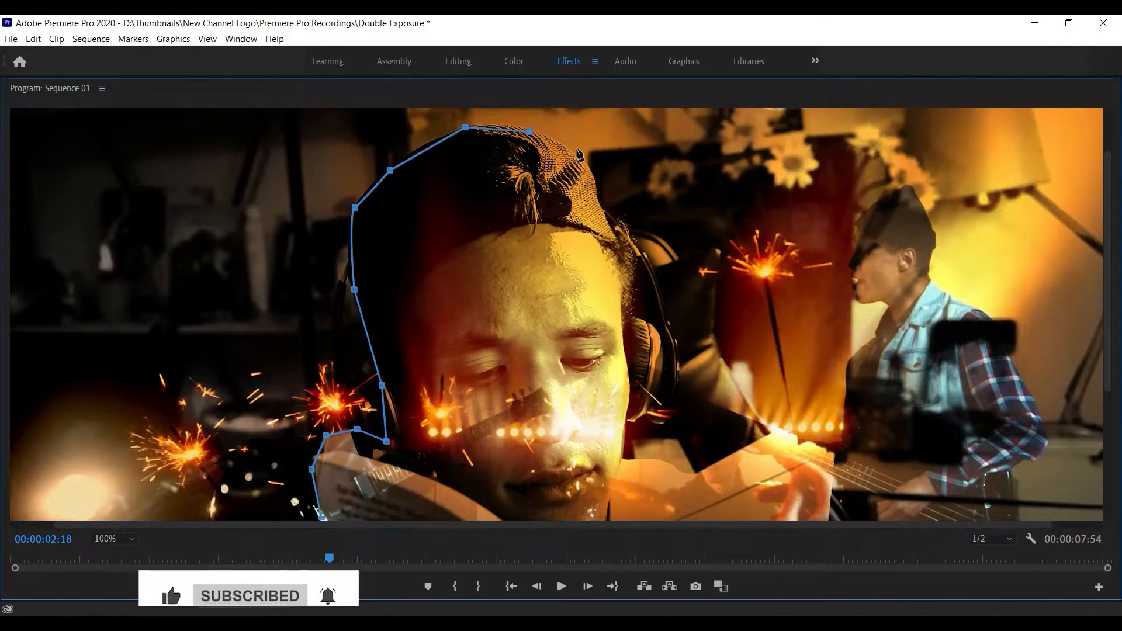
left_click(578, 153)
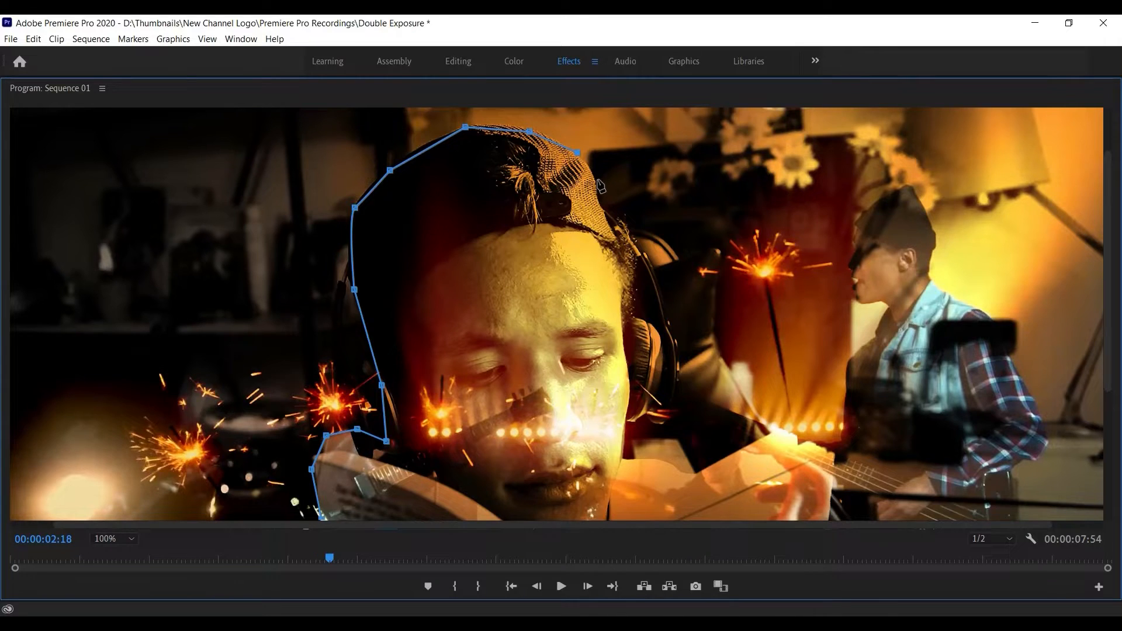
left_click(603, 210)
left_click(619, 246)
left_click_drag(634, 243, 624, 229)
left_click(687, 279)
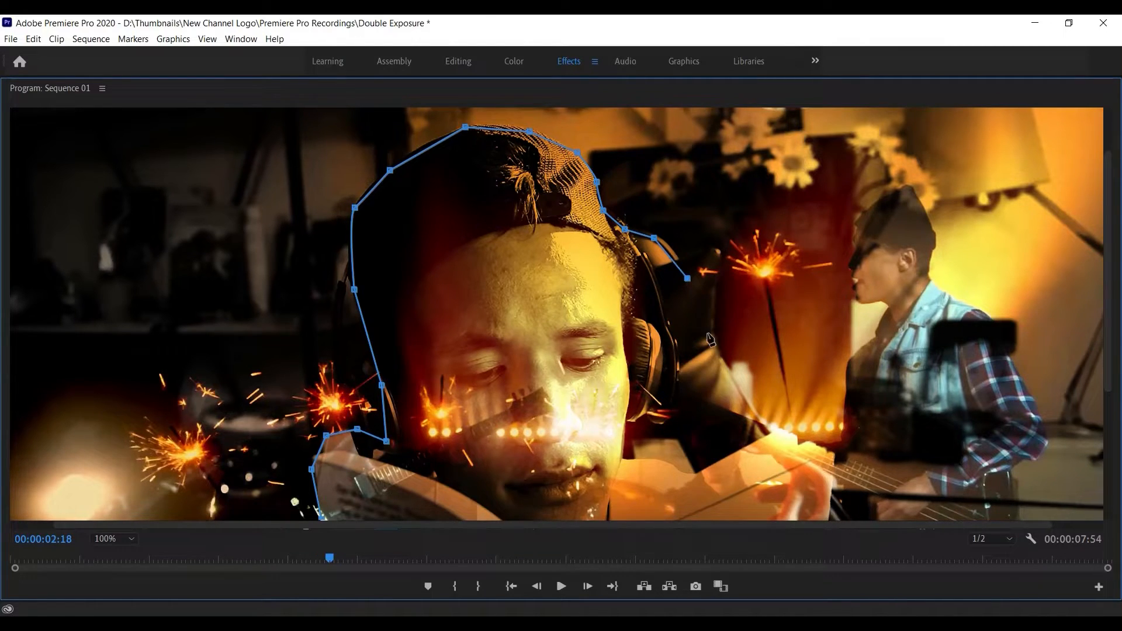
left_click(717, 357)
scroll(755, 403, "down", 2)
left_click_drag(1106, 322, 1108, 386)
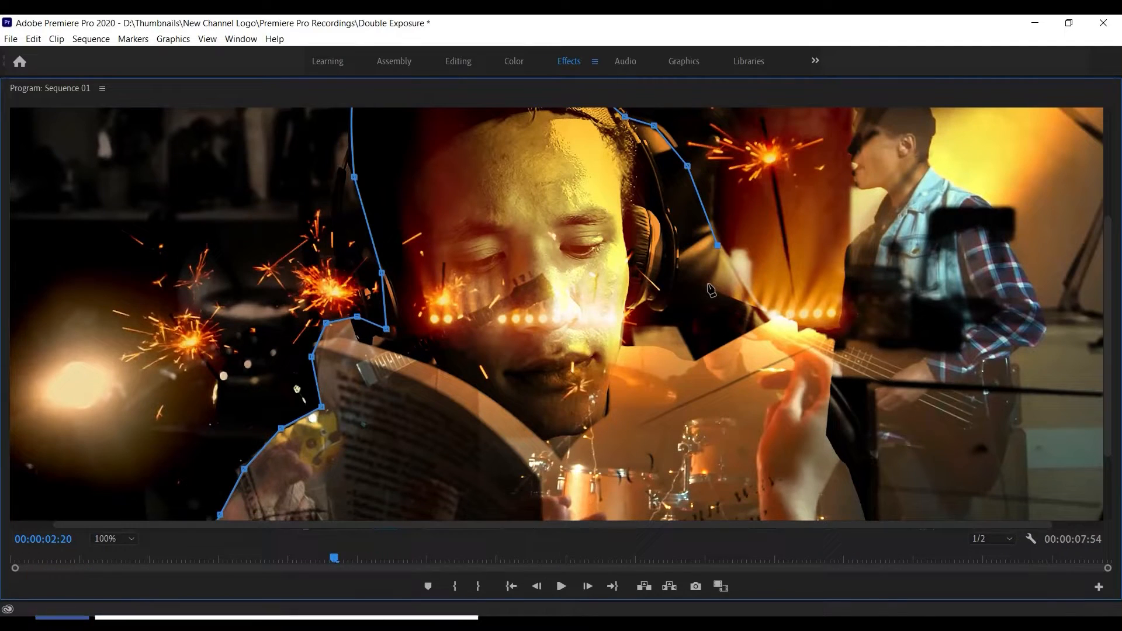
key("ctrl+z")
key("ctrl+z")
Step: Continue the mask path down the outer edge of the headphones and in to the man's jaw
left_click(651, 152)
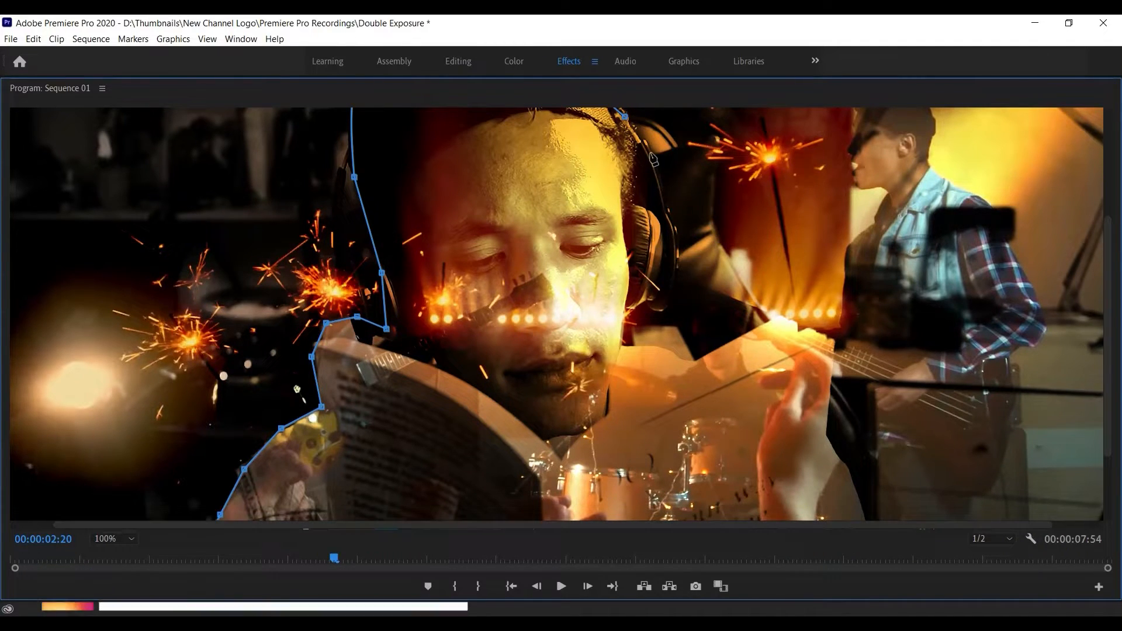
left_click(676, 254)
left_click(663, 317)
left_click(636, 309)
left_click(622, 321)
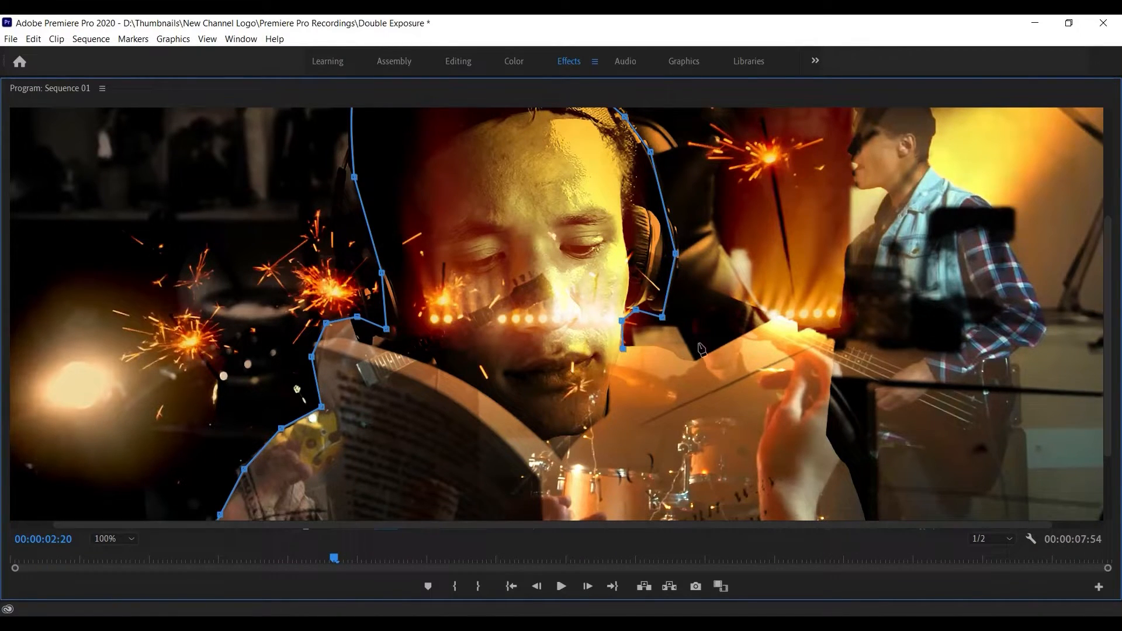
Step: Trace the mask along the man's shoulder and arm to the frame's lower edge, then close the path at its starting point
left_click(674, 359)
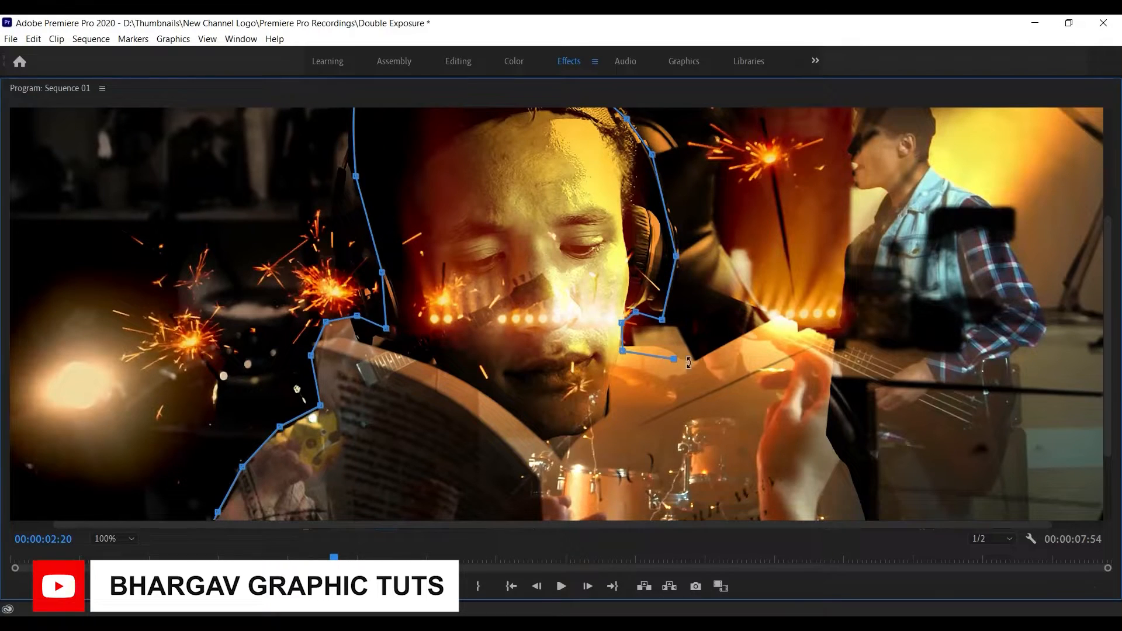
left_click(751, 387)
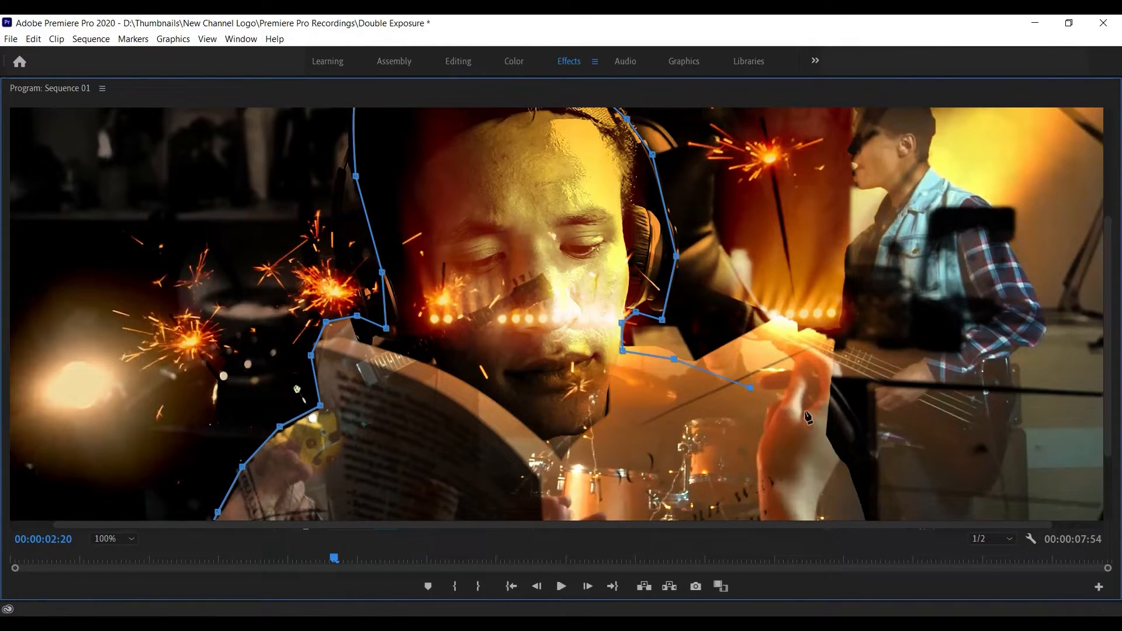
left_click(829, 437)
left_click_drag(1107, 383, 1107, 447)
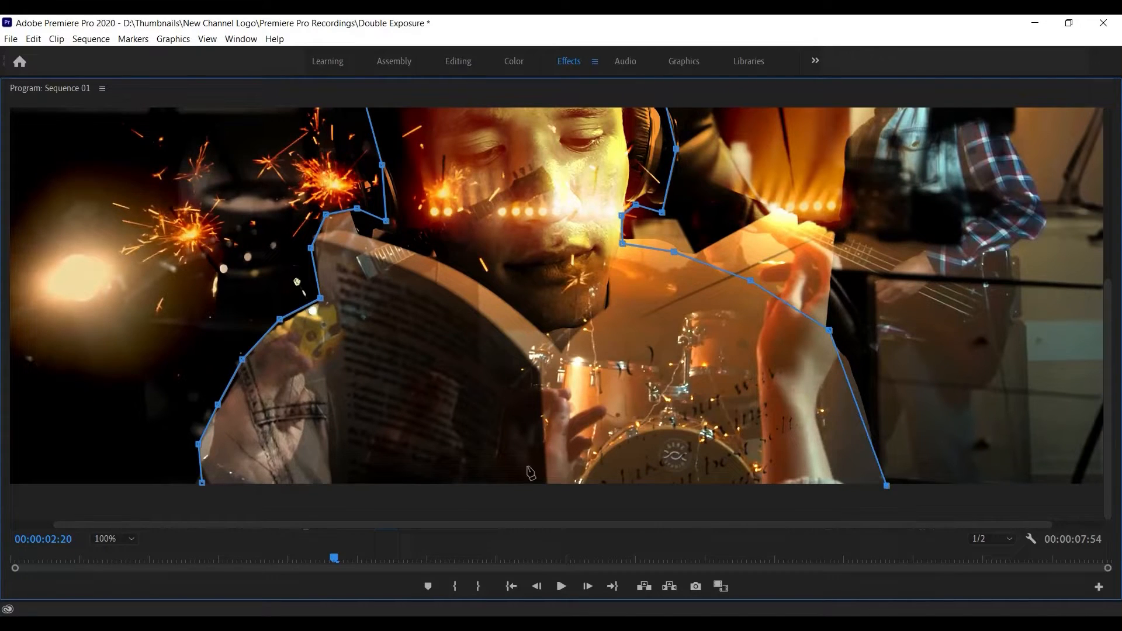
left_click(840, 350)
left_click(855, 395)
left_click(883, 483)
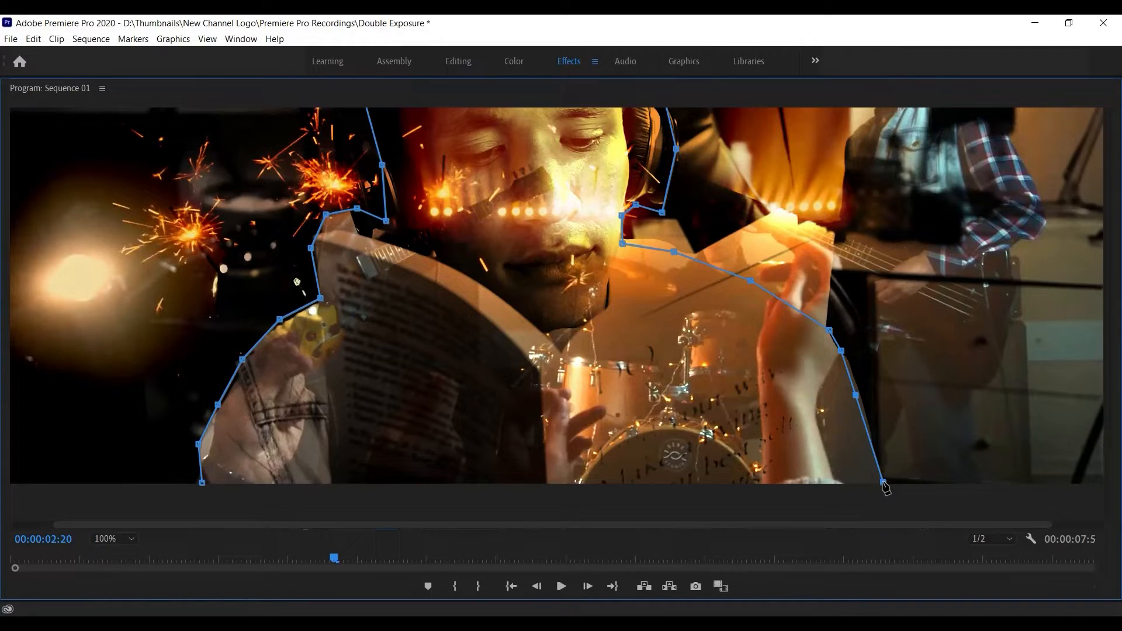
left_click(202, 482)
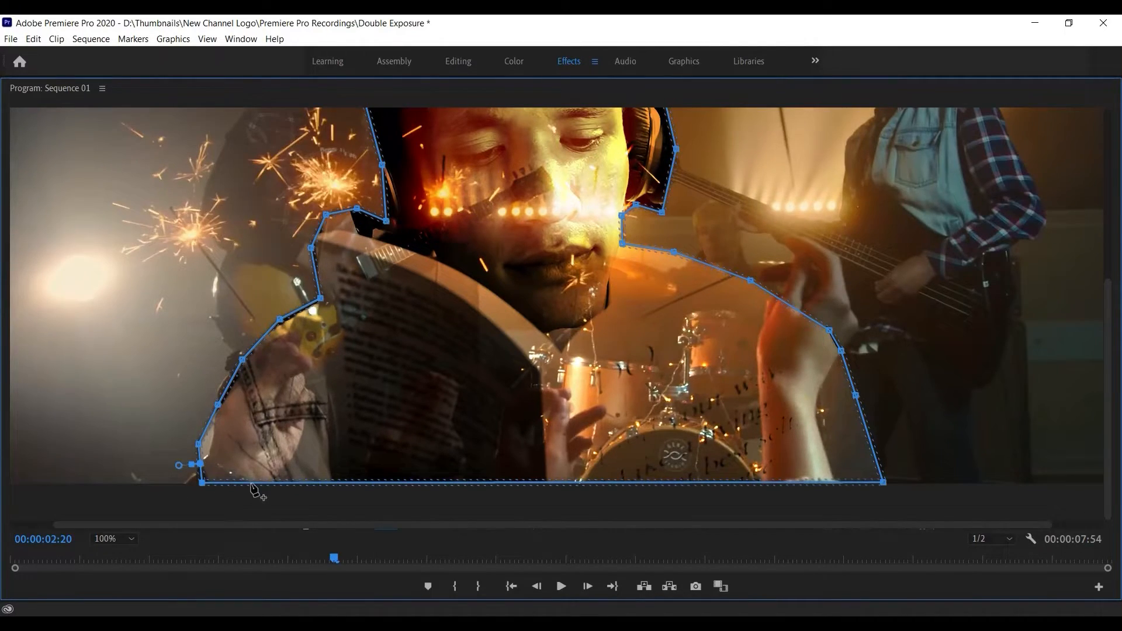
Step: Restore the full panel layout with the frame fitted in the Program monitor, and set the Mask Feather to 255
key("grave")
left_click(444, 321)
left_click(453, 337)
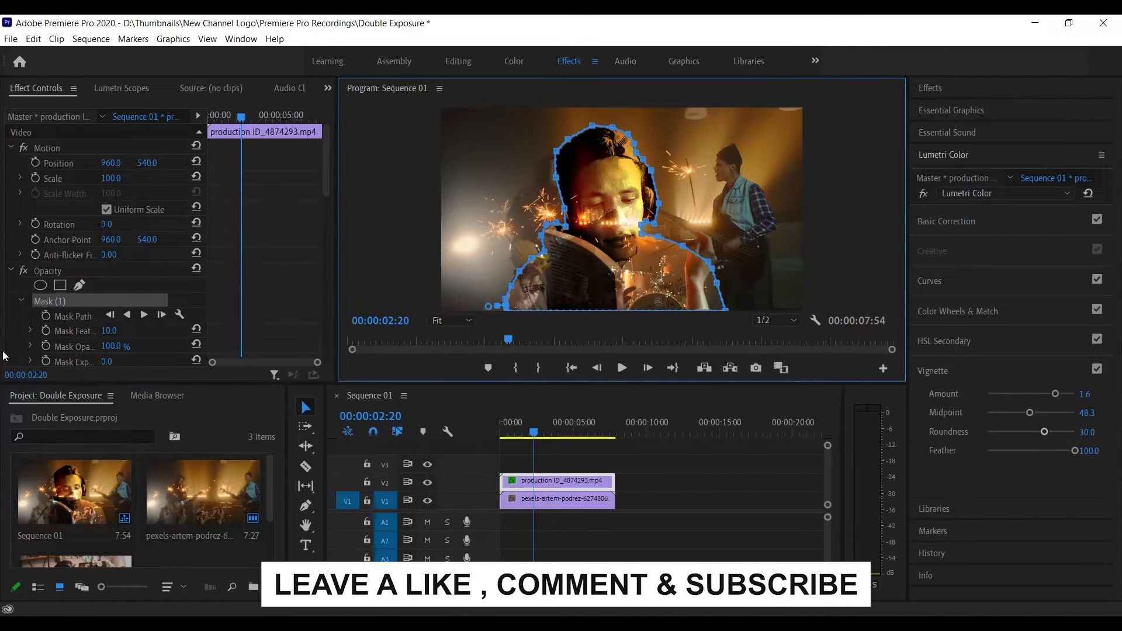
left_click_drag(109, 331, 298, 363)
left_click_drag(329, 189, 345, 291)
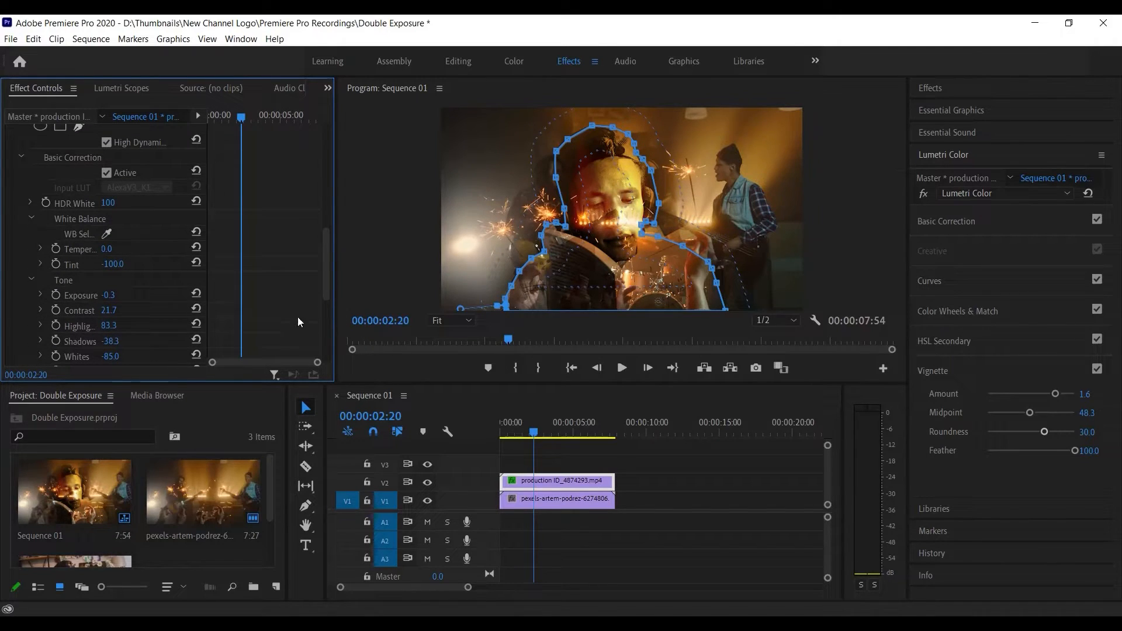
scroll(117, 256, "up", 3)
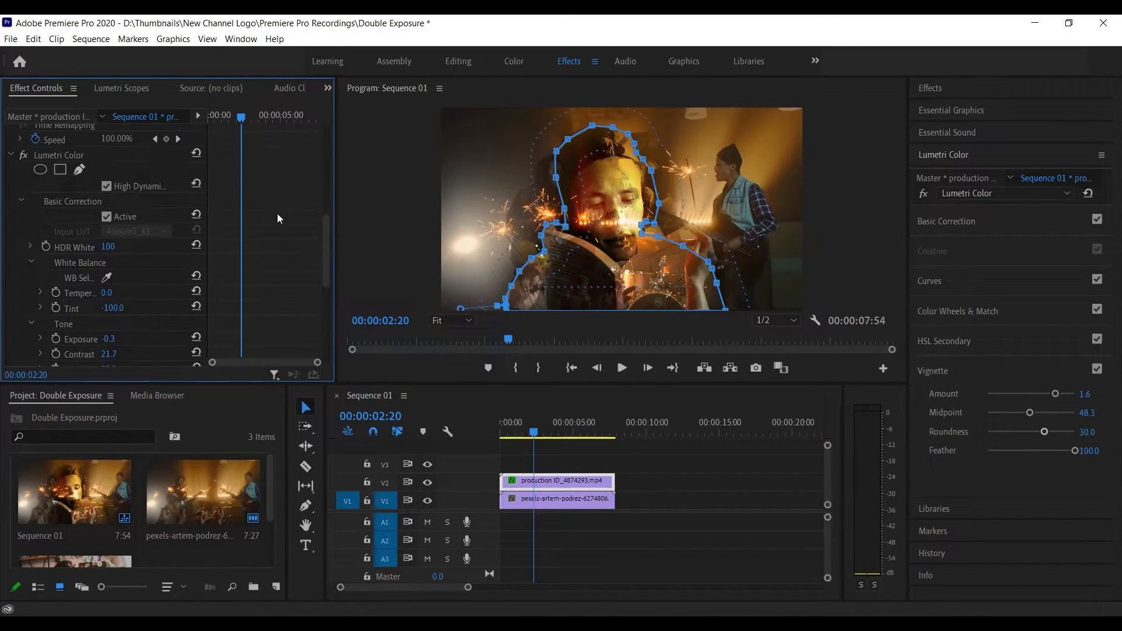
scroll(336, 254, "down", 7)
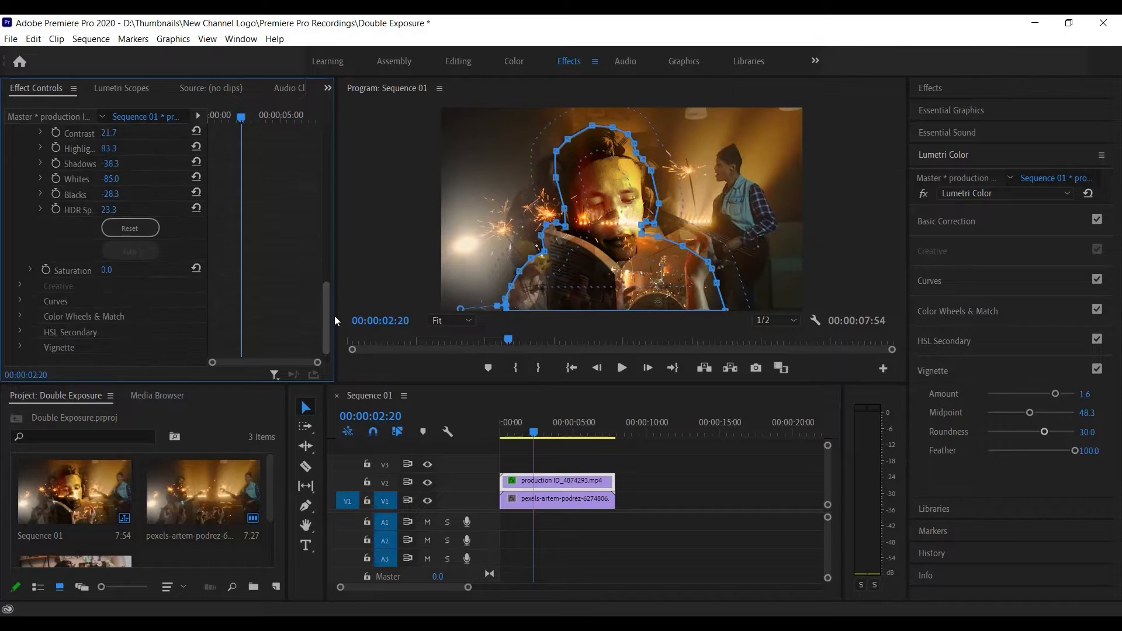
Step: Set the mask's expansion to 186, its feather to 280 and its opacity to 100%
scroll(336, 254, "up", 10)
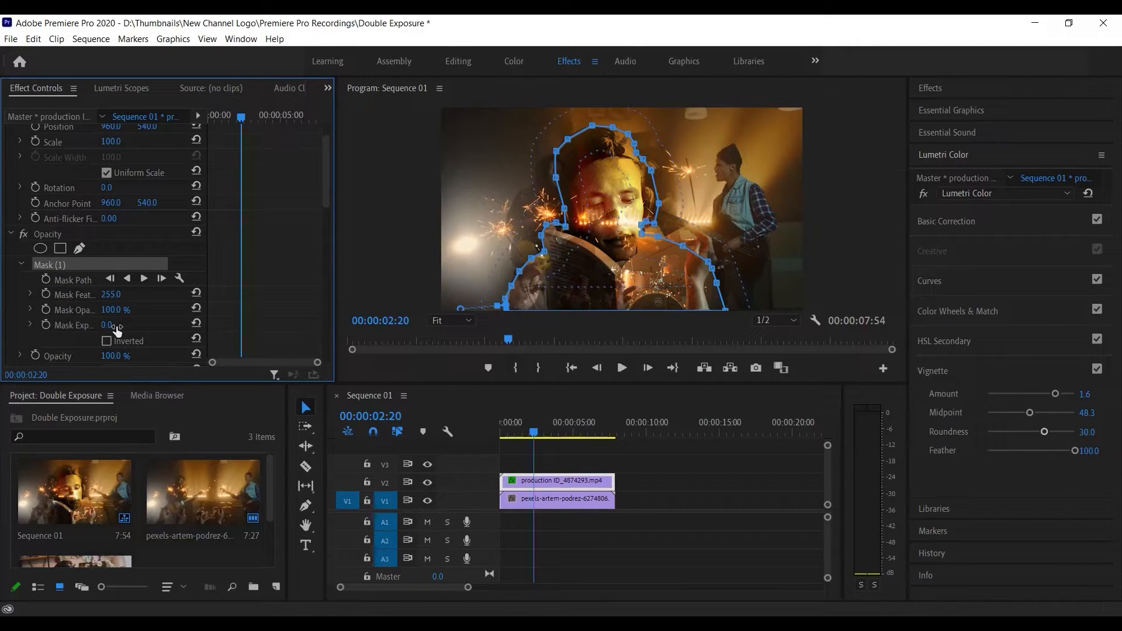
left_click_drag(107, 328, 284, 355)
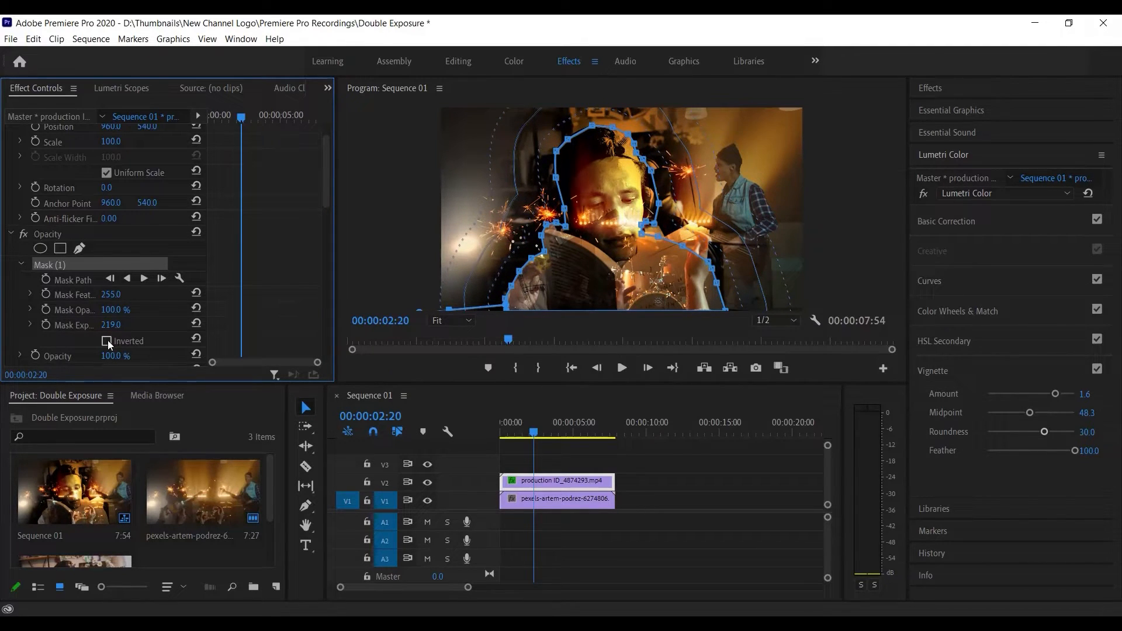
left_click_drag(109, 331, 98, 349)
left_click_drag(114, 297, 107, 326)
left_click(115, 310)
type("100")
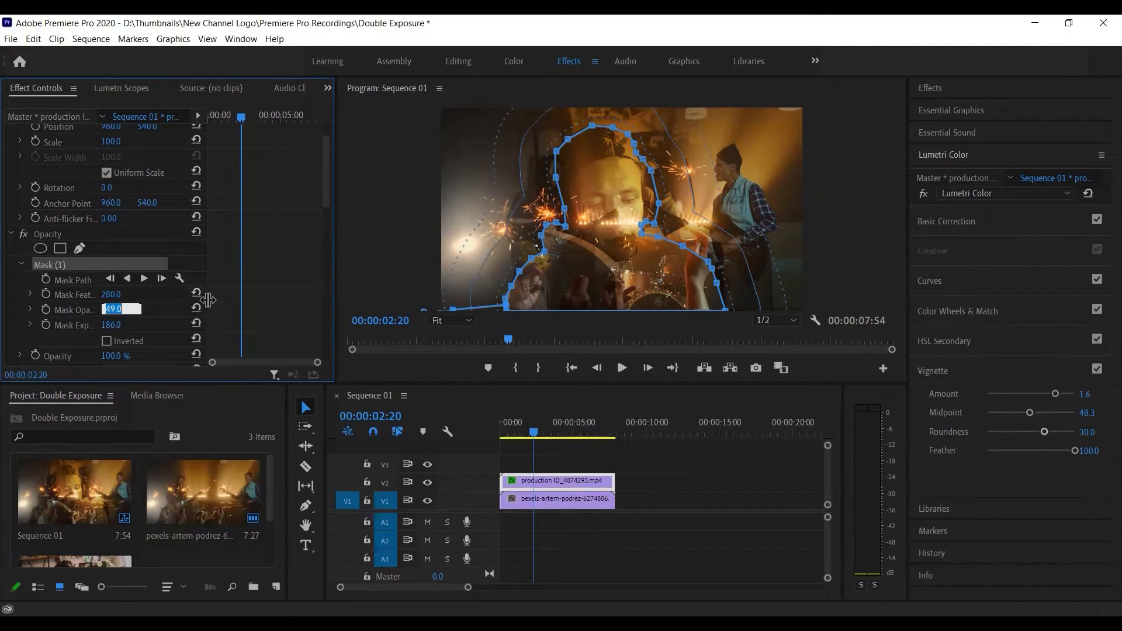
key("Return")
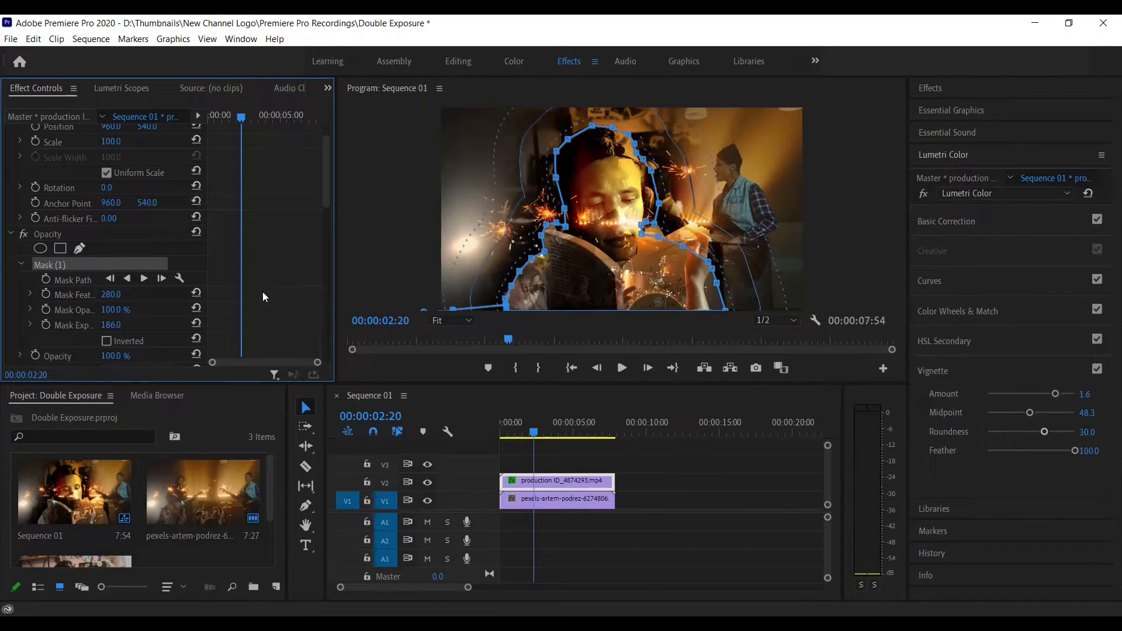
Step: Try the Mask Opacity at 0% and then at 30%
left_click(119, 310)
type("0")
key("Return")
left_click(126, 305)
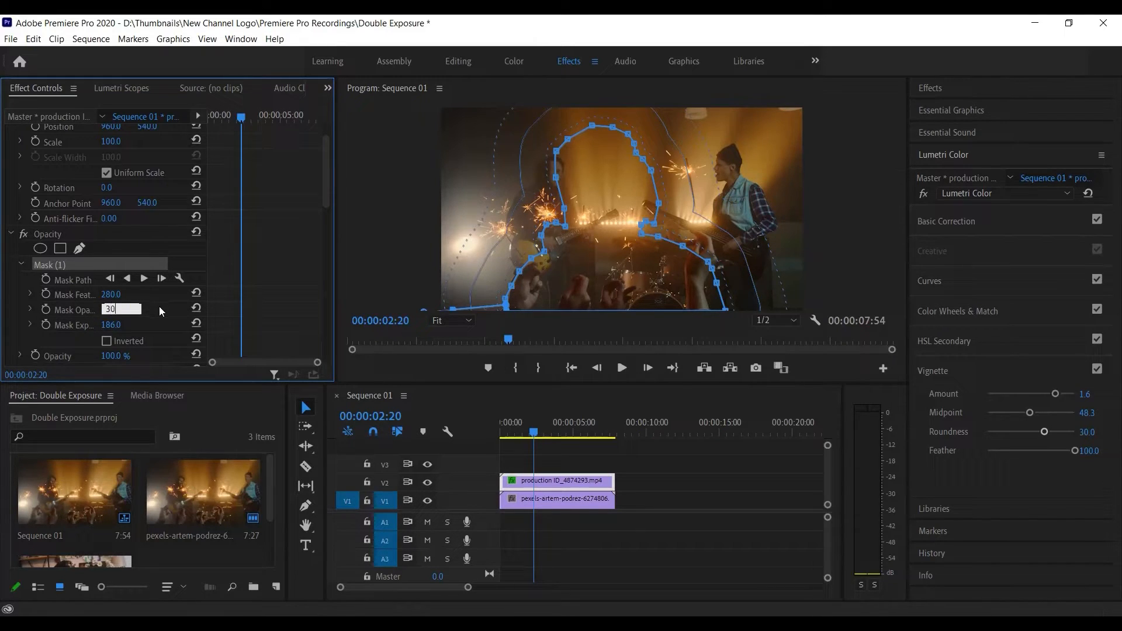
key("Return")
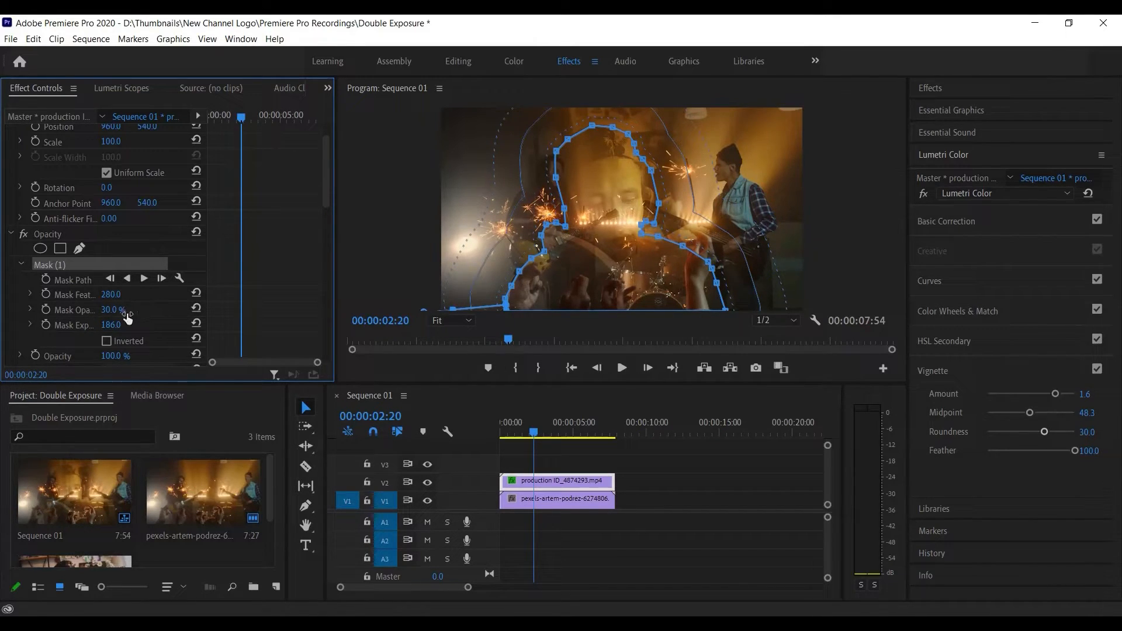
Step: Set the Mask Expansion to 321 and the Mask Opacity to 75%, then deselect the clip to view the blend
left_click_drag(110, 326, 210, 325)
left_click(119, 308)
type("7")
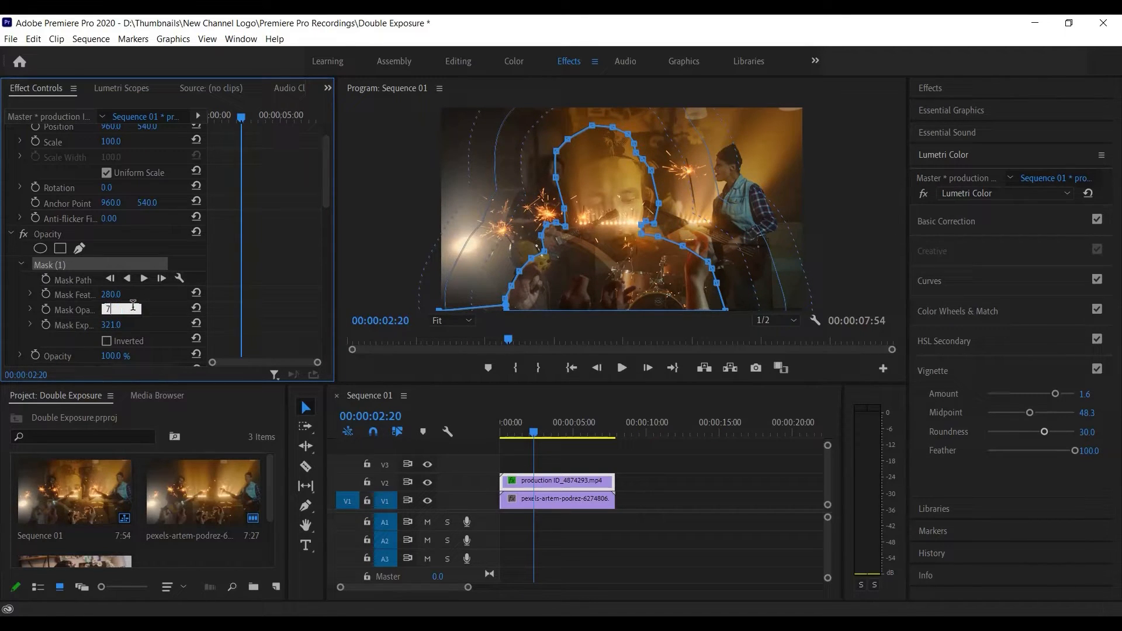
type("5")
key("Return")
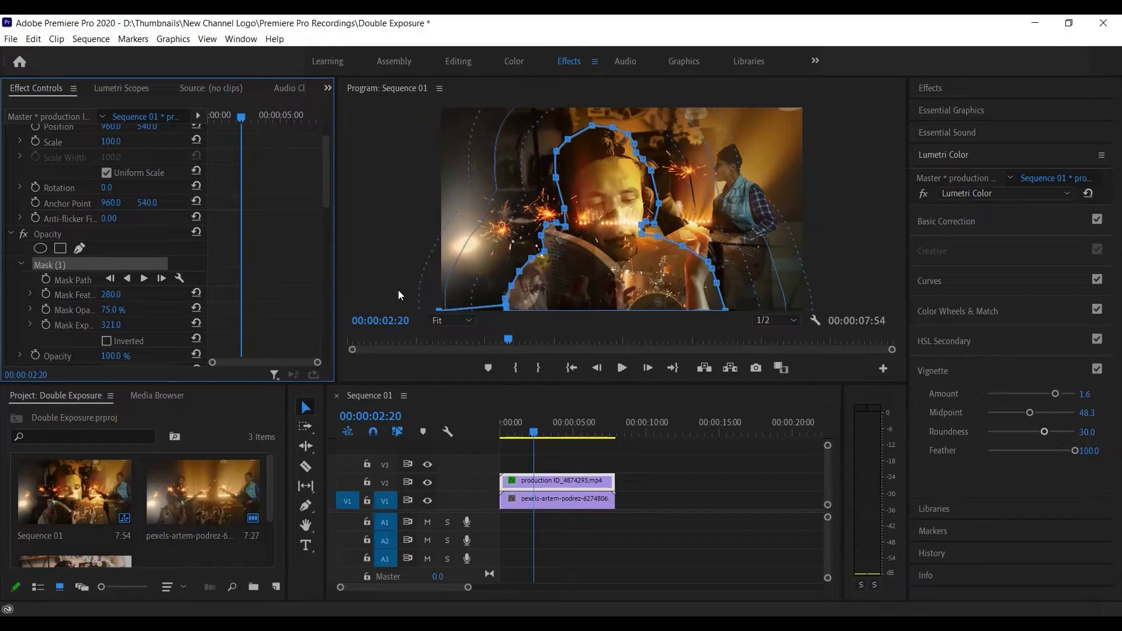
left_click(602, 450)
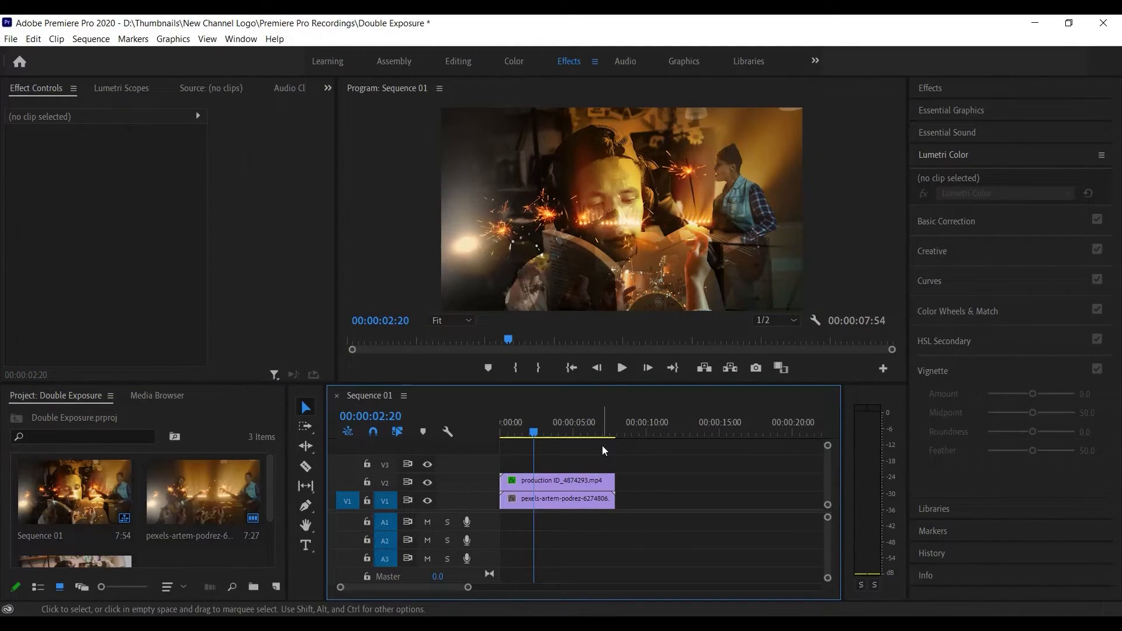
Step: Reselect the V2 clip's mask and set its opacity to 82% and its expansion to 346
left_click(567, 480)
left_click(52, 302)
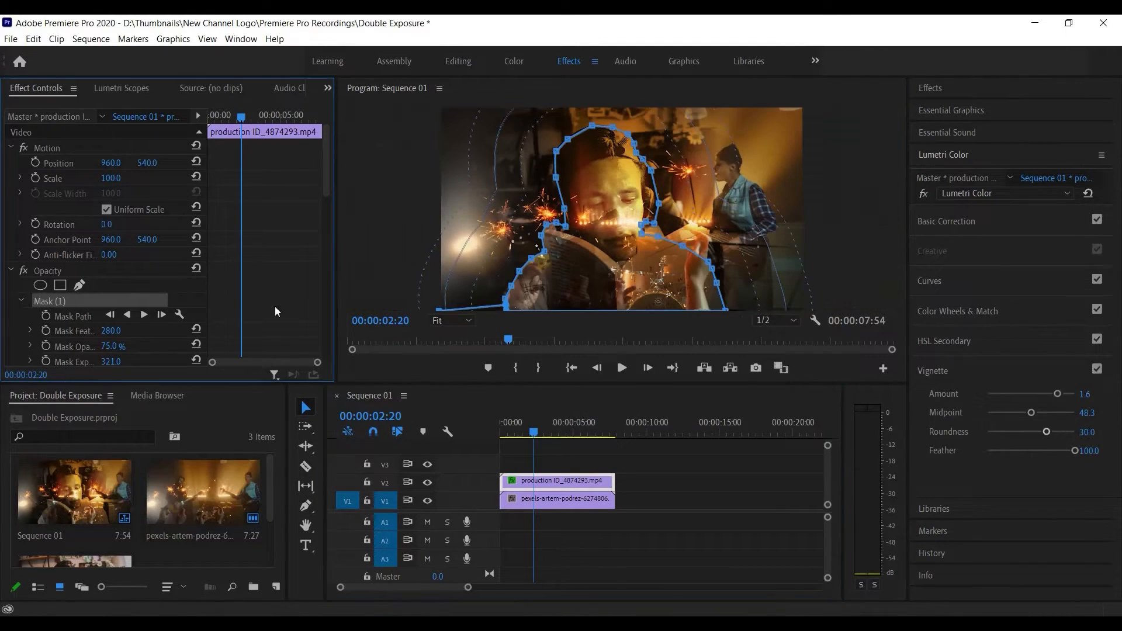
scroll(146, 327, "down", 1)
left_click_drag(105, 338, 126, 355)
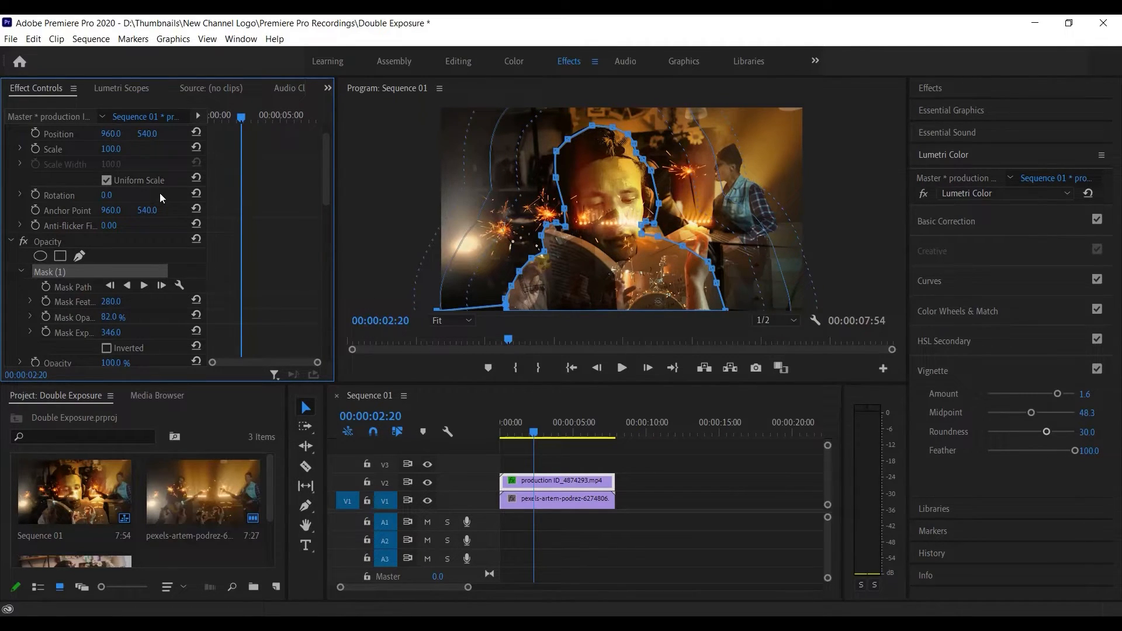
Step: Try shifting the V2 clip horizontally with Position, and set its horizontal Anchor Point to 991
scroll(161, 199, "up", 2)
mouse_move(107, 163)
left_mouse_down()
mouse_move(47, 181)
mouse_move(187, 207)
mouse_move(157, 209)
mouse_move(127, 162)
left_mouse_up()
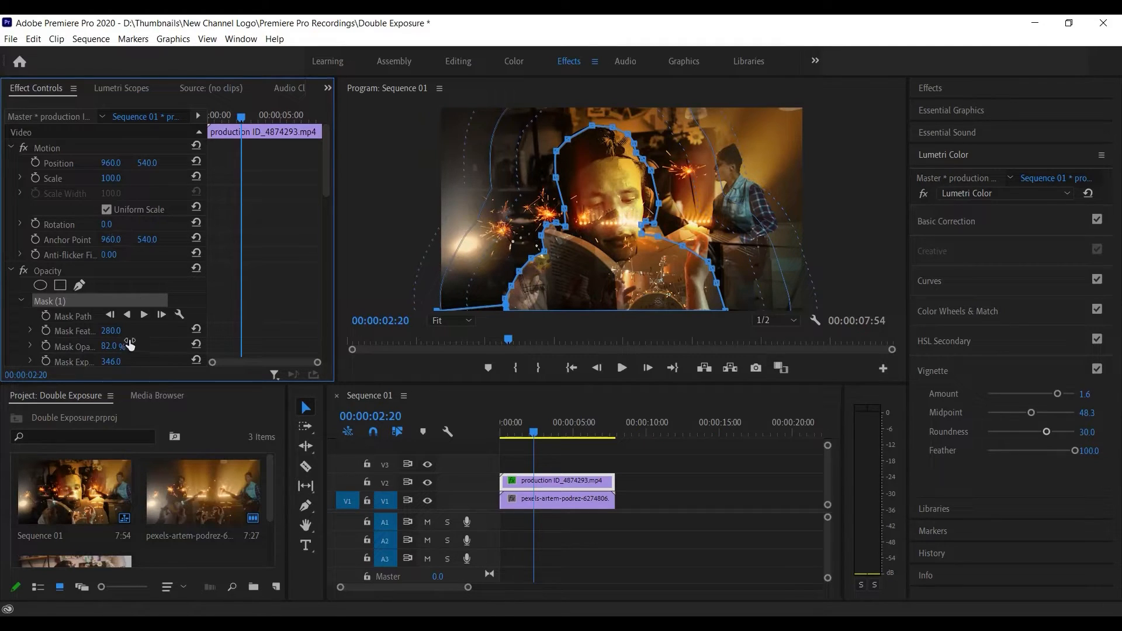
mouse_move(106, 245)
left_mouse_down()
mouse_move(328, 238)
mouse_move(119, 241)
left_mouse_up()
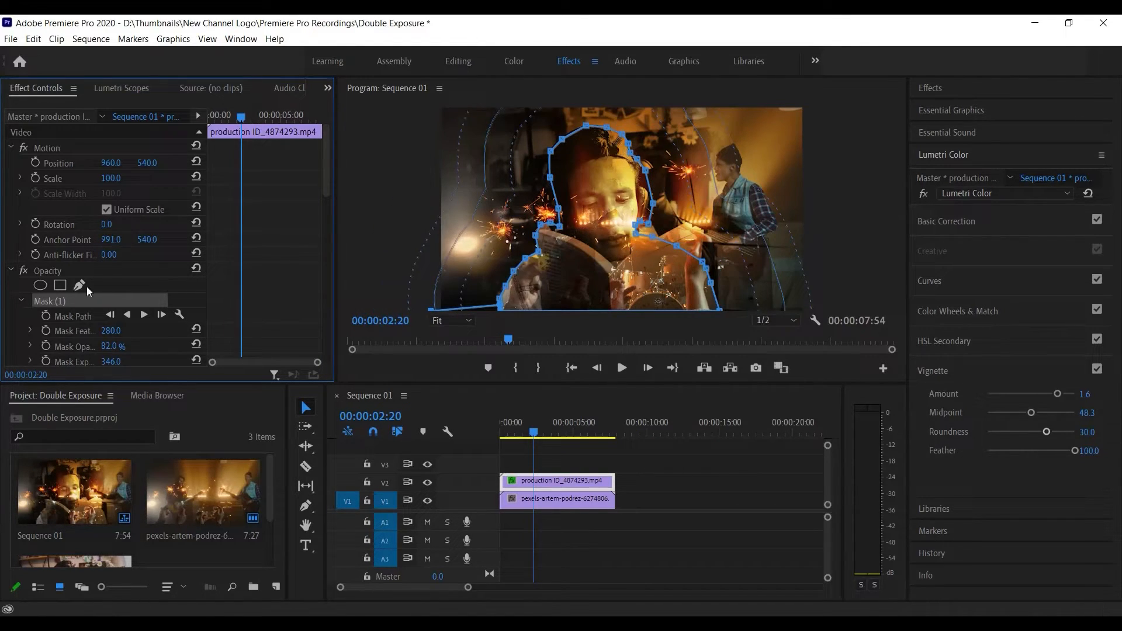
Step: Set the Mask Feather to 323 and the Mask Expansion to 466
left_click_drag(114, 334, 185, 330)
scroll(132, 355, "down", 3)
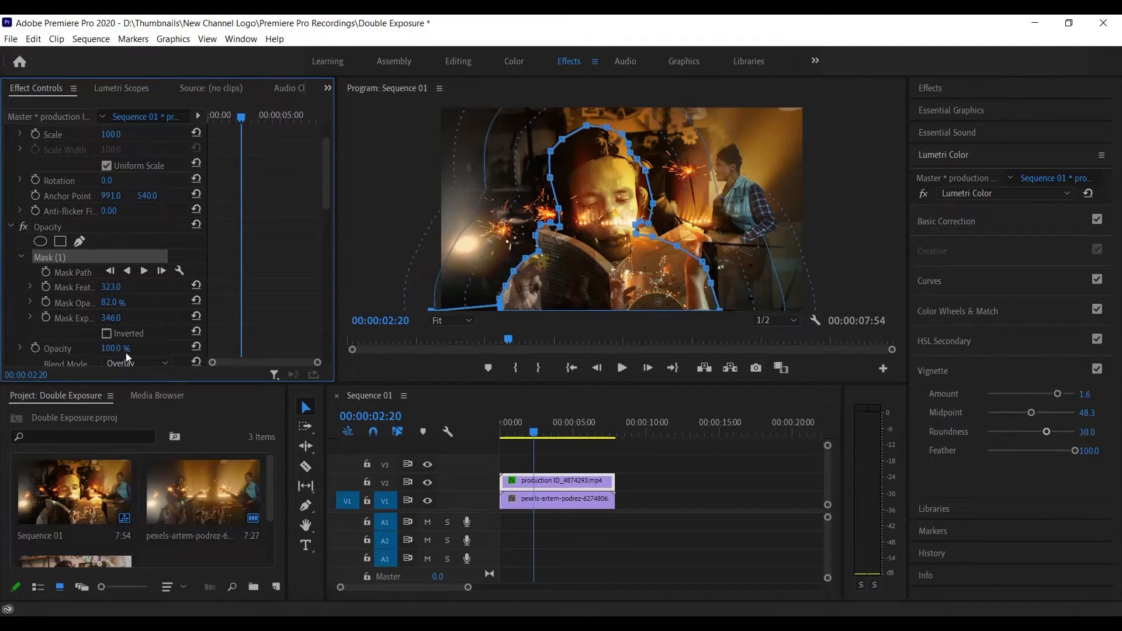
left_click_drag(112, 320, 203, 325)
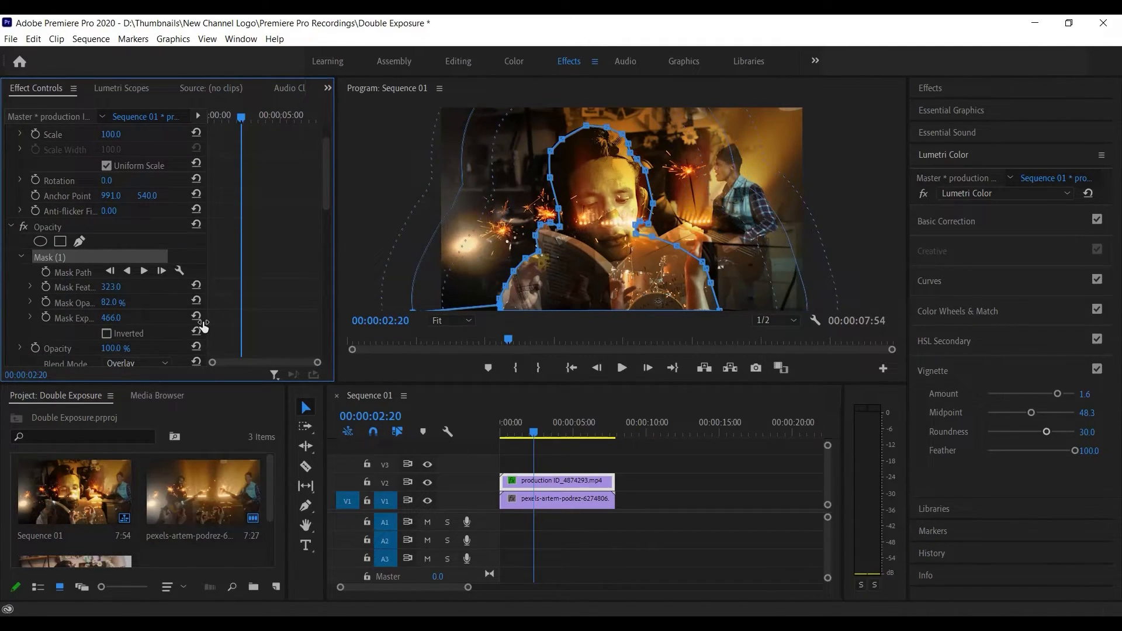
Step: Set the Mask Opacity to 100% and the V2 clip's horizontal Anchor Point to 975
scroll(130, 264, "up", 2)
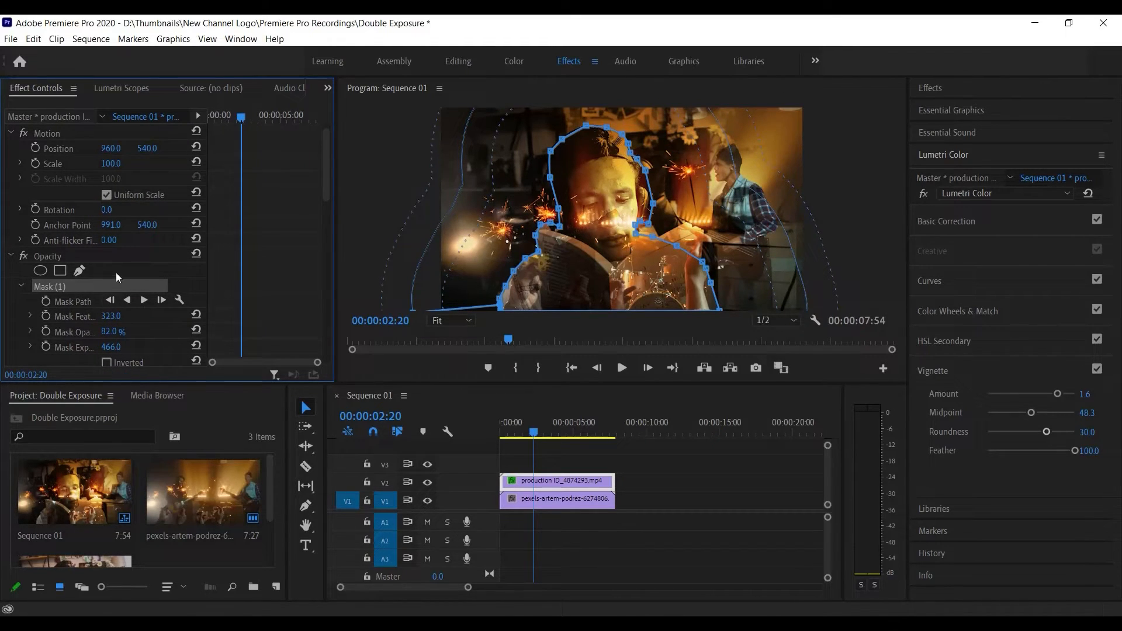
left_click_drag(110, 331, 168, 338)
left_click(146, 325)
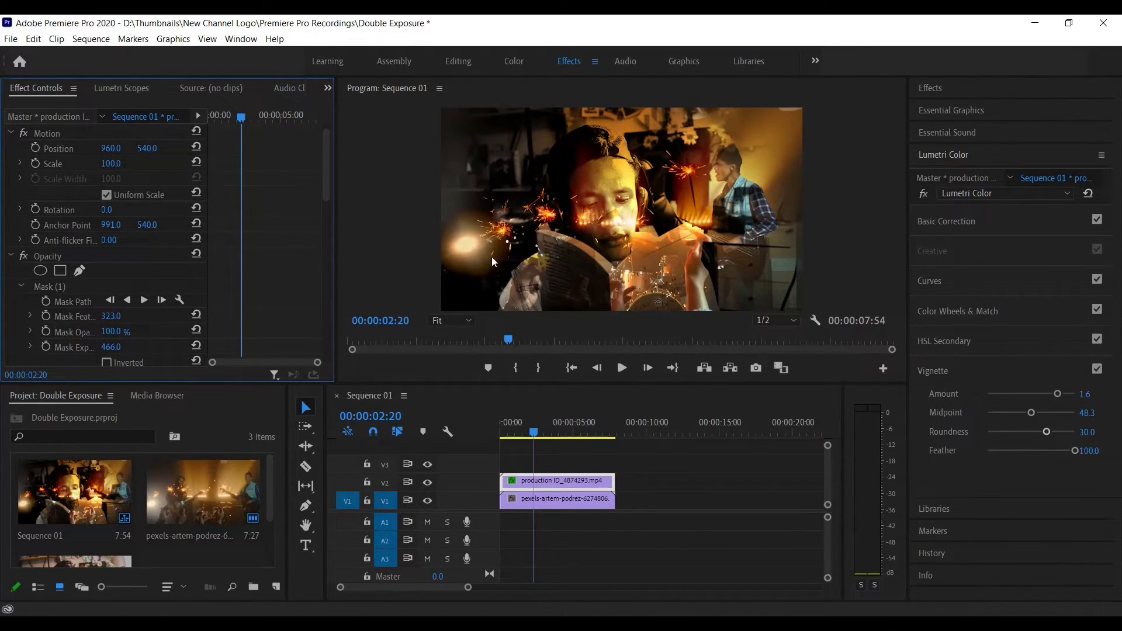
mouse_move(107, 230)
left_mouse_down()
mouse_move(68, 236)
mouse_move(96, 241)
left_mouse_up()
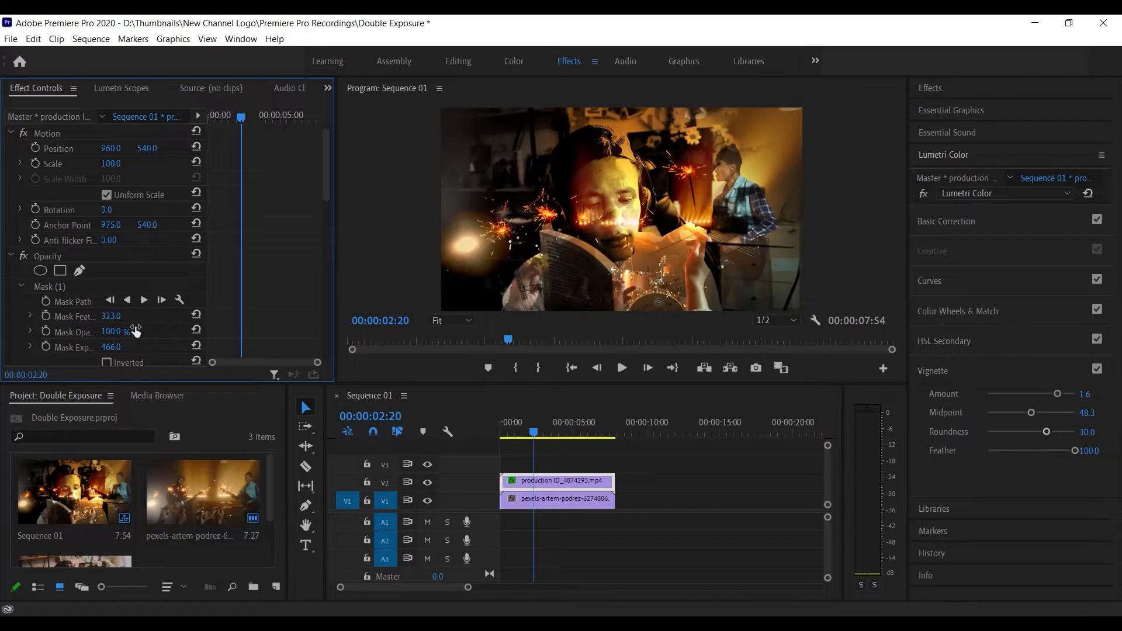
Step: Try the Screen blend mode on the V2 clip
scroll(135, 331, "down", 3)
scroll(134, 326, "down", 1)
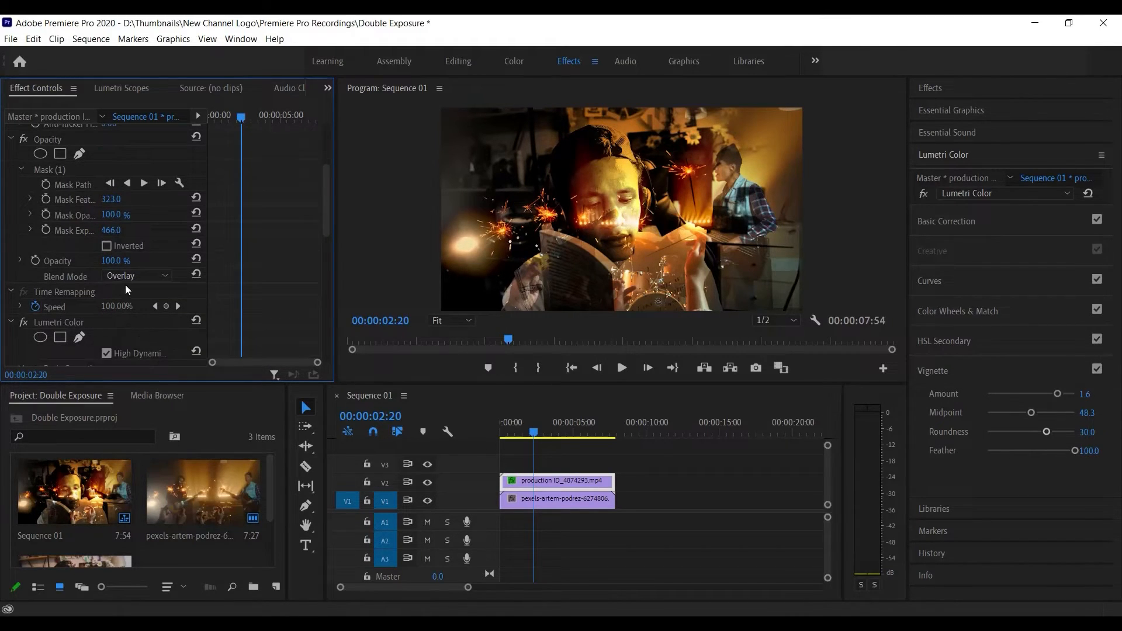
left_click(130, 274)
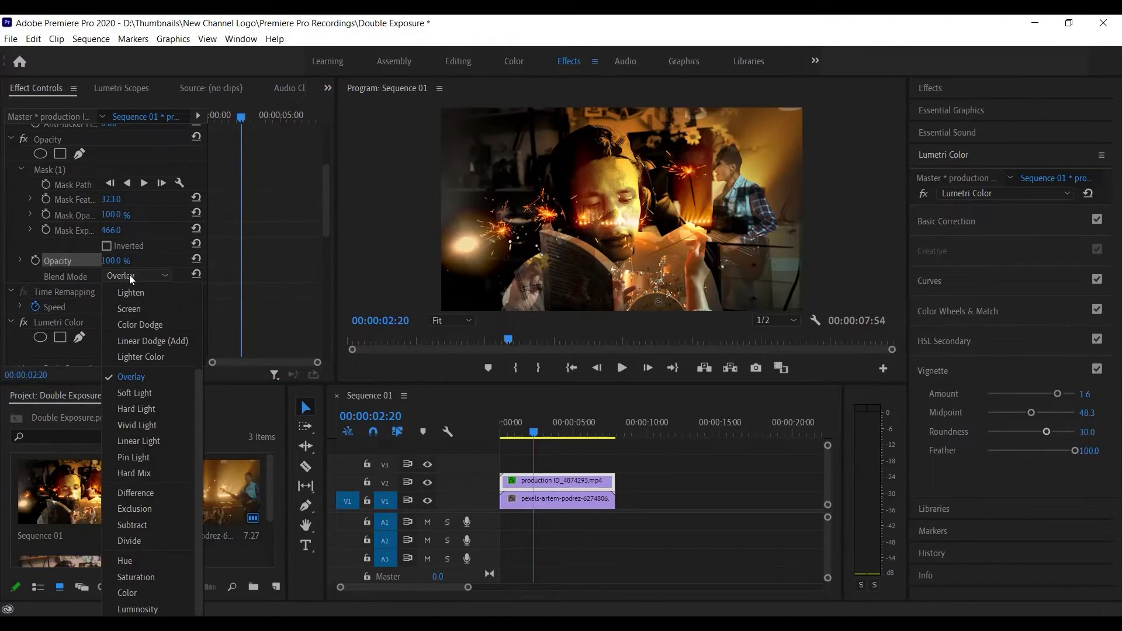
left_click(130, 309)
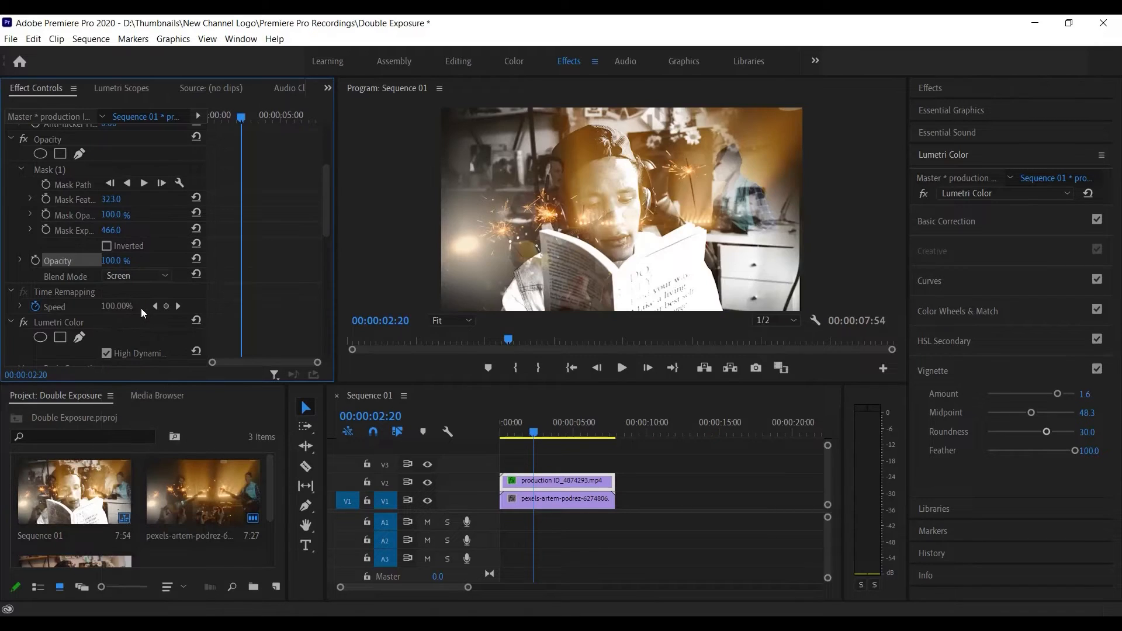
Step: Set the V2 clip's blend mode to Multiply
left_click(136, 275)
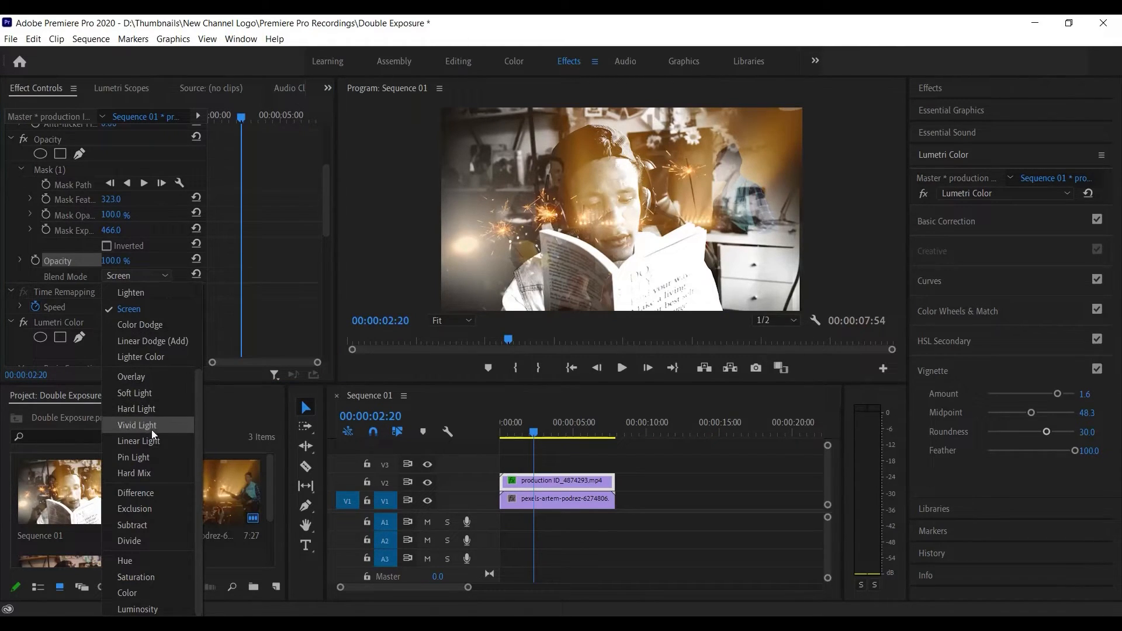
scroll(156, 409, "up", 2)
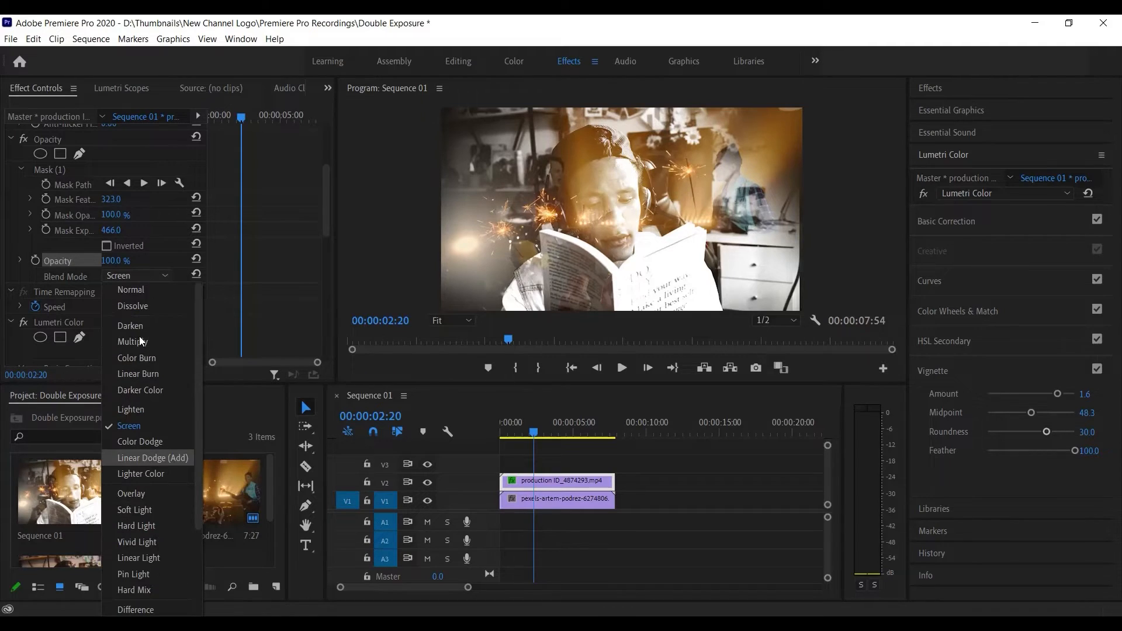
left_click(142, 341)
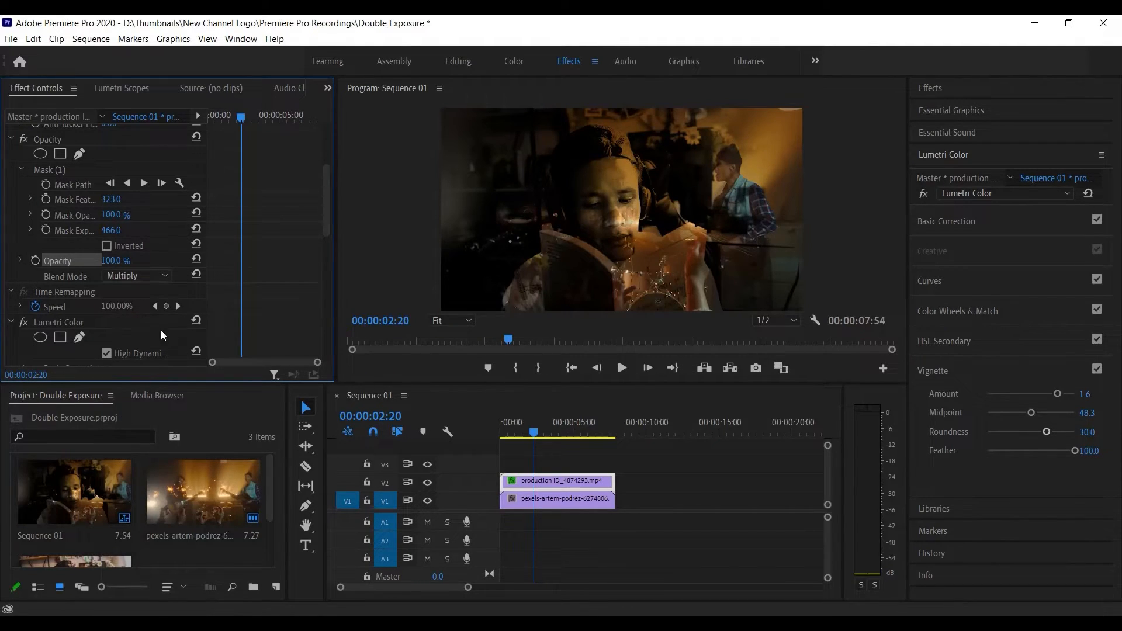
Step: Set the V2 clip's blend mode to Overlay and adjust its Mask Expansion to 377
left_click(136, 275)
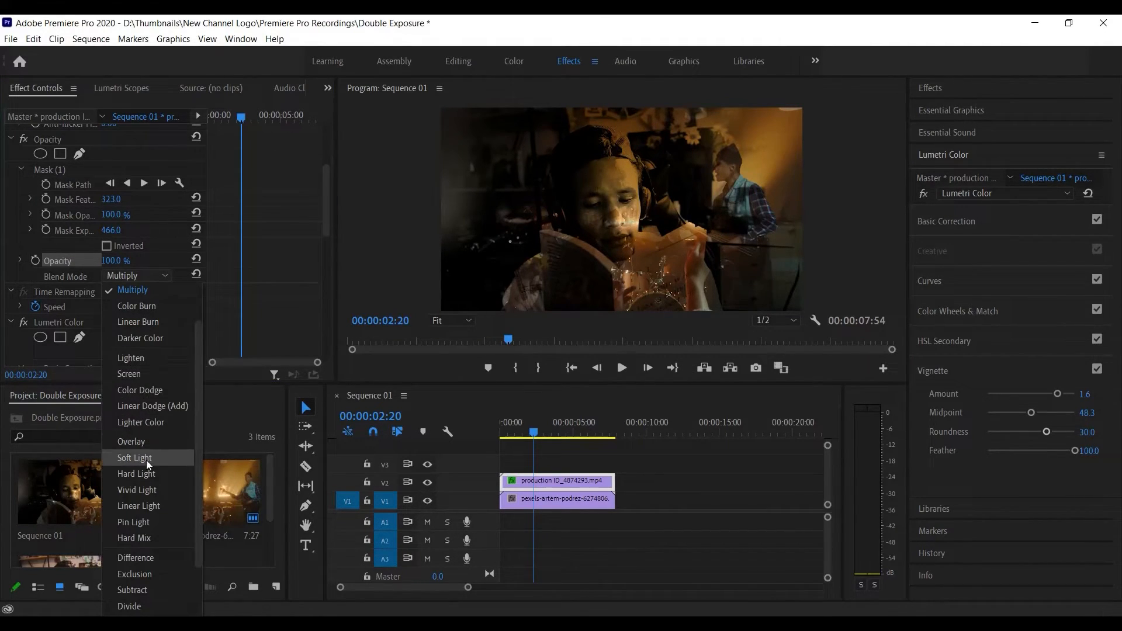
left_click(143, 442)
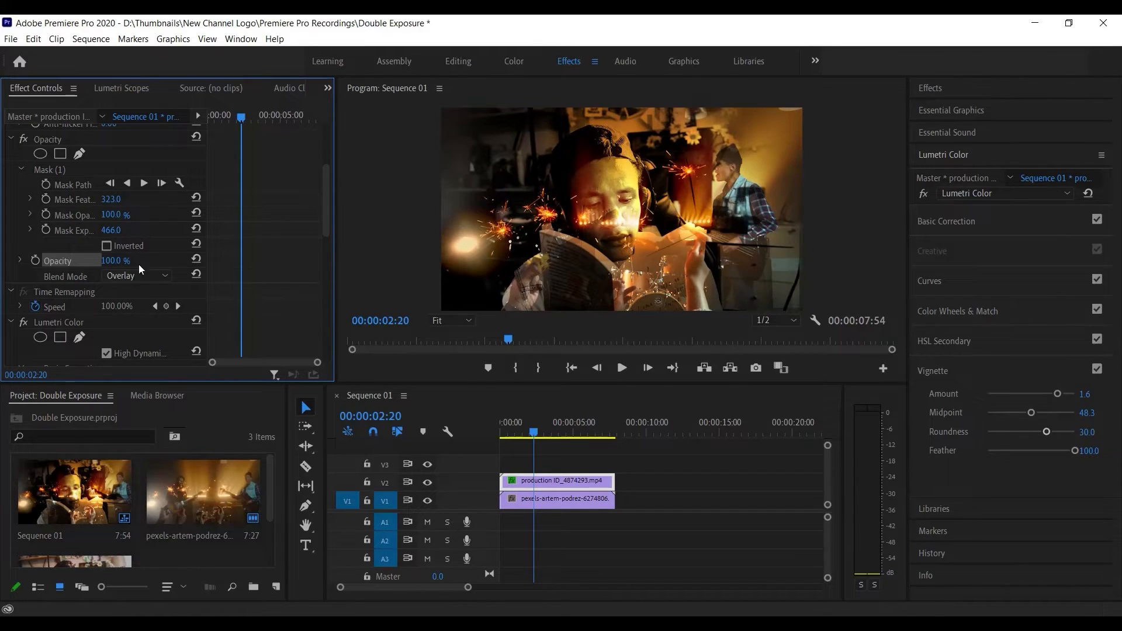
left_click_drag(109, 234, 191, 230)
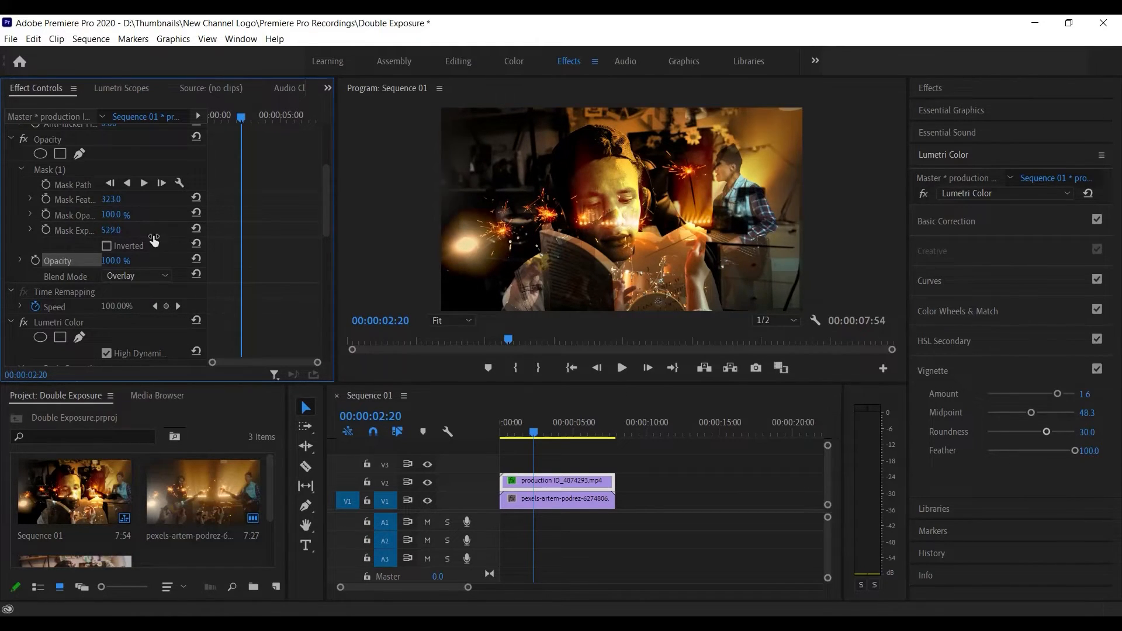
left_click(46, 170)
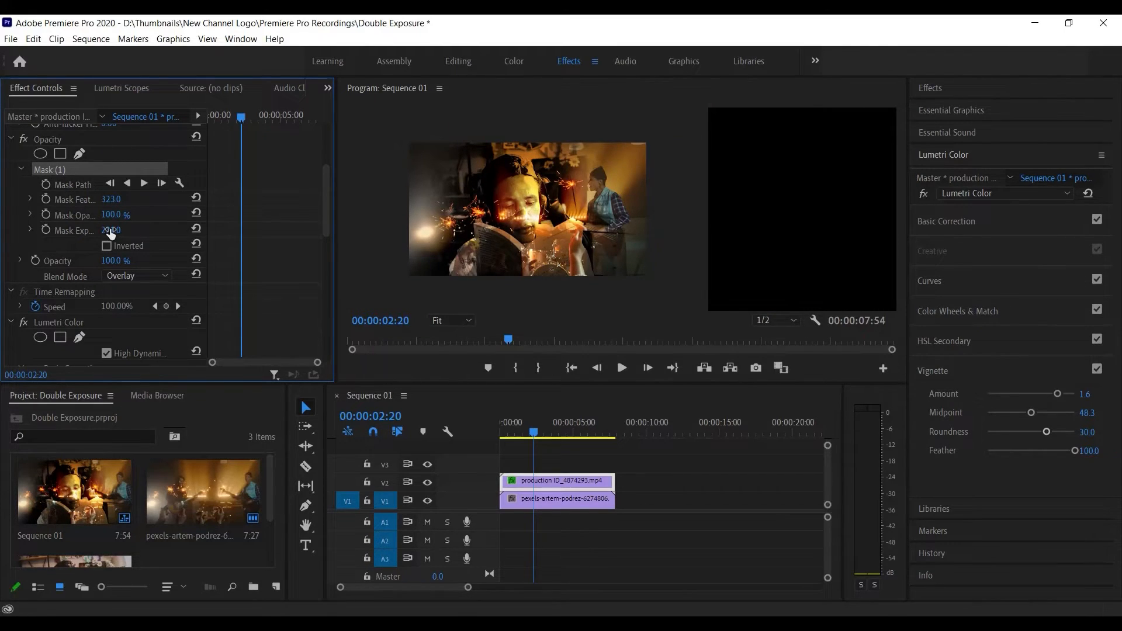
left_click_drag(115, 233, 161, 243)
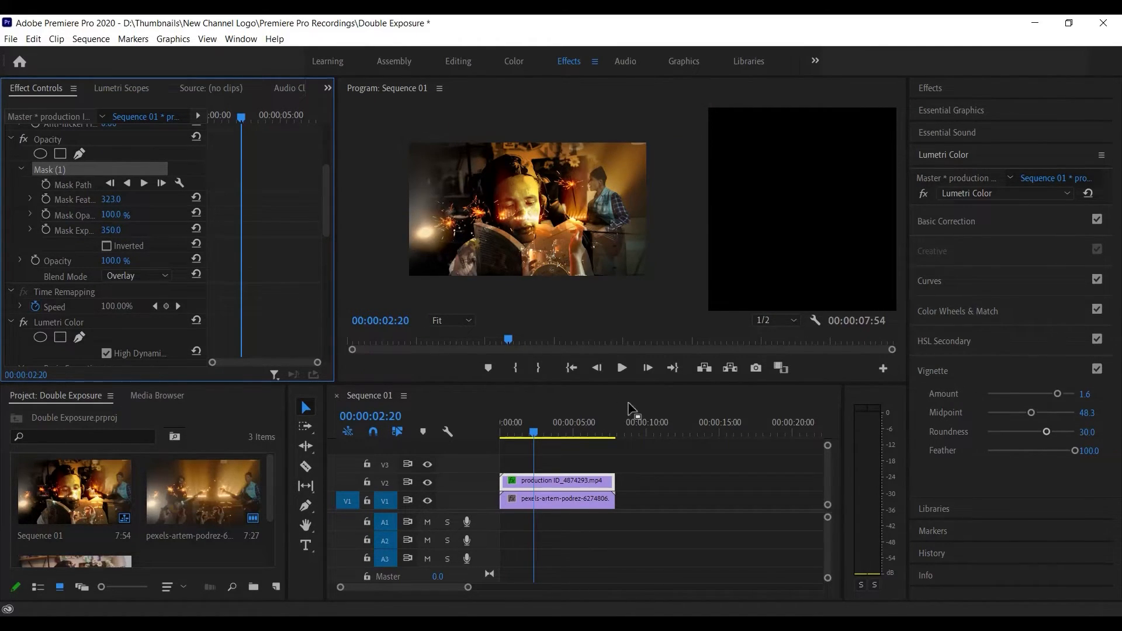
mouse_move(530, 431)
left_mouse_down()
mouse_move(560, 437)
mouse_move(533, 437)
left_mouse_up()
mouse_move(111, 231)
left_mouse_down()
mouse_move(150, 240)
mouse_move(121, 230)
left_mouse_up()
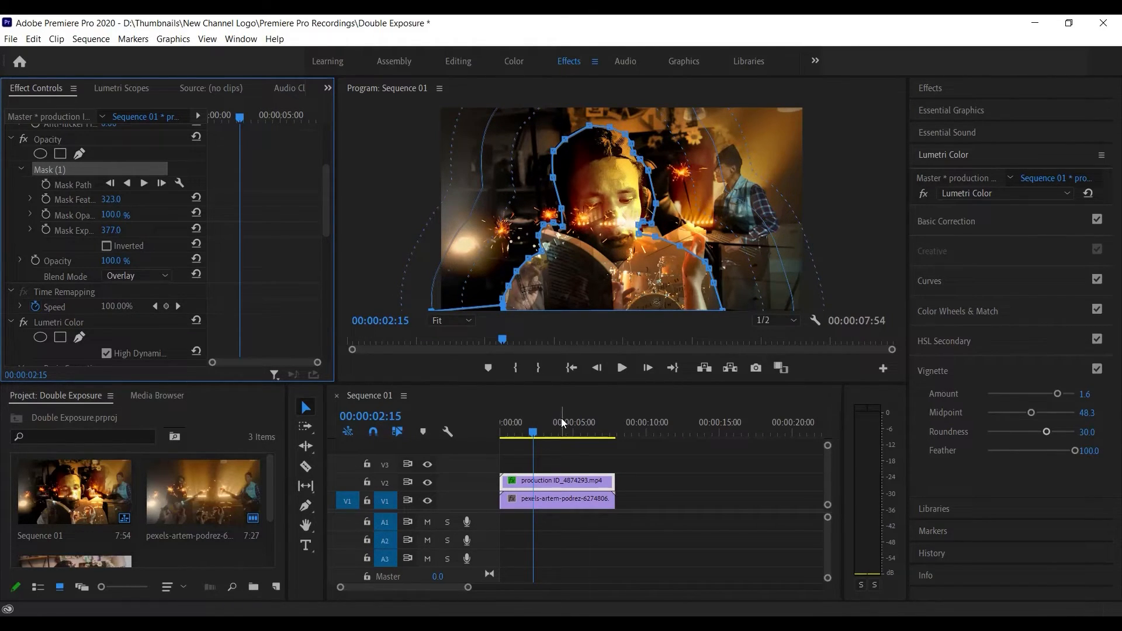
Step: Pull the mask outline beside the right side of the man's face closer to it and set the Mask Expansion to 686
left_click_drag(656, 206, 649, 217)
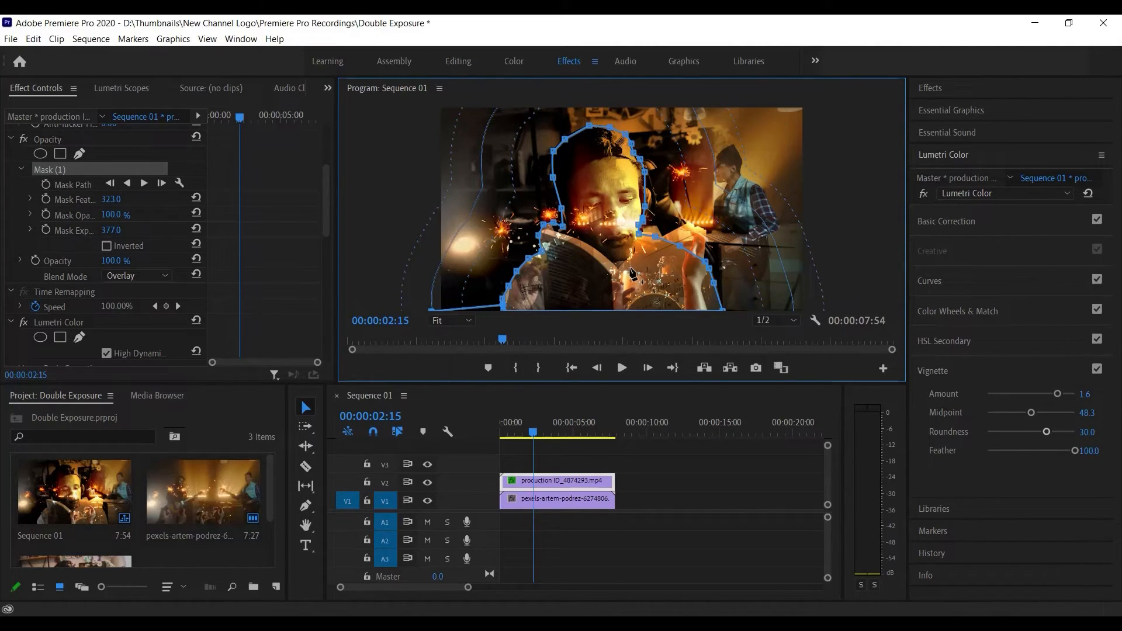
mouse_move(110, 231)
left_mouse_down()
mouse_move(371, 228)
mouse_move(122, 231)
left_mouse_up()
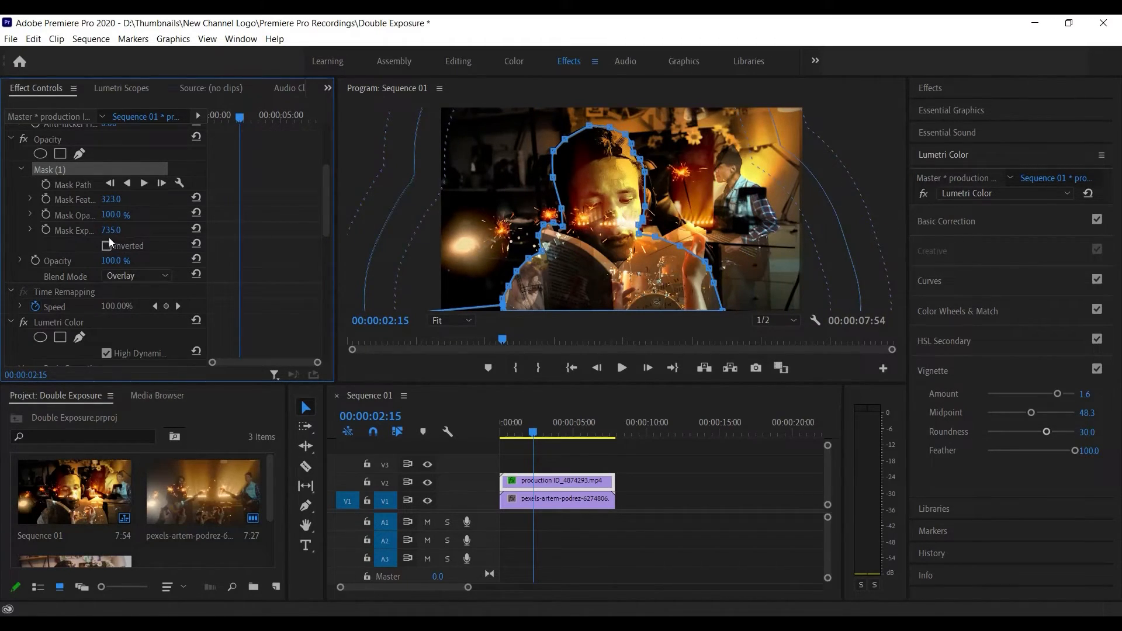
left_click_drag(119, 230, 85, 257)
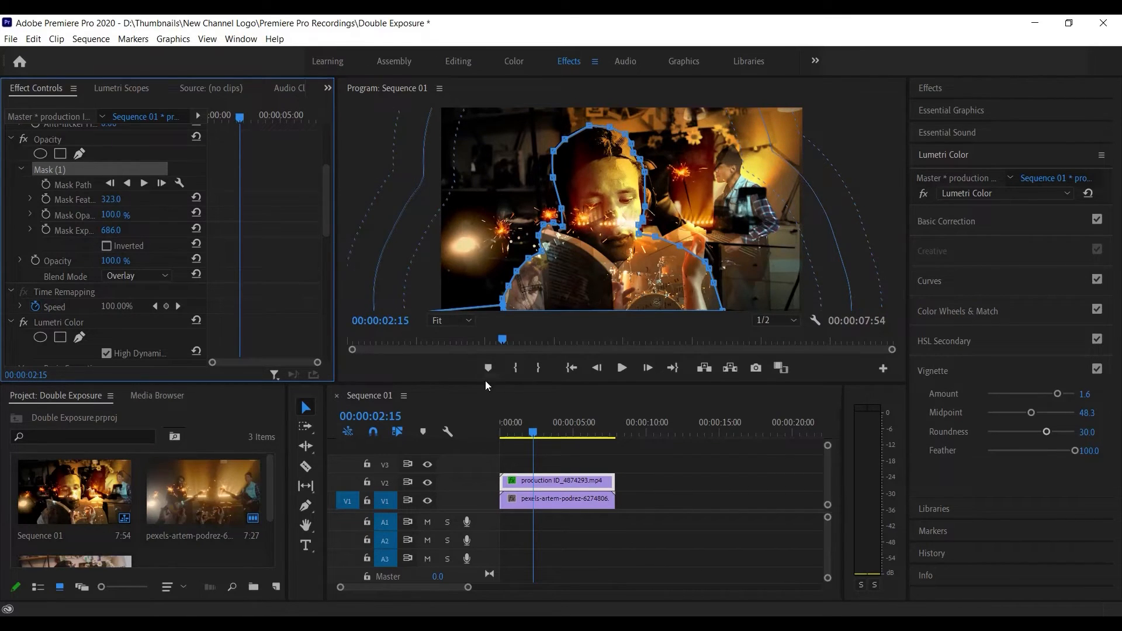
Step: Deselect the clip and play the sequence from its start to preview the blend
left_click_drag(532, 433, 496, 433)
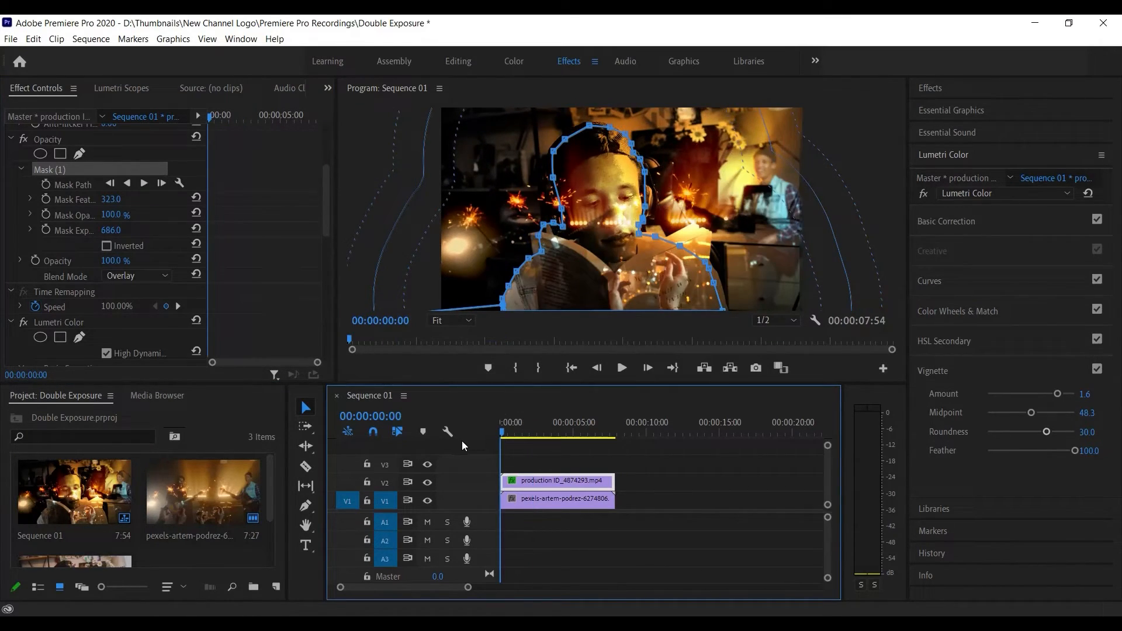
left_click(711, 484)
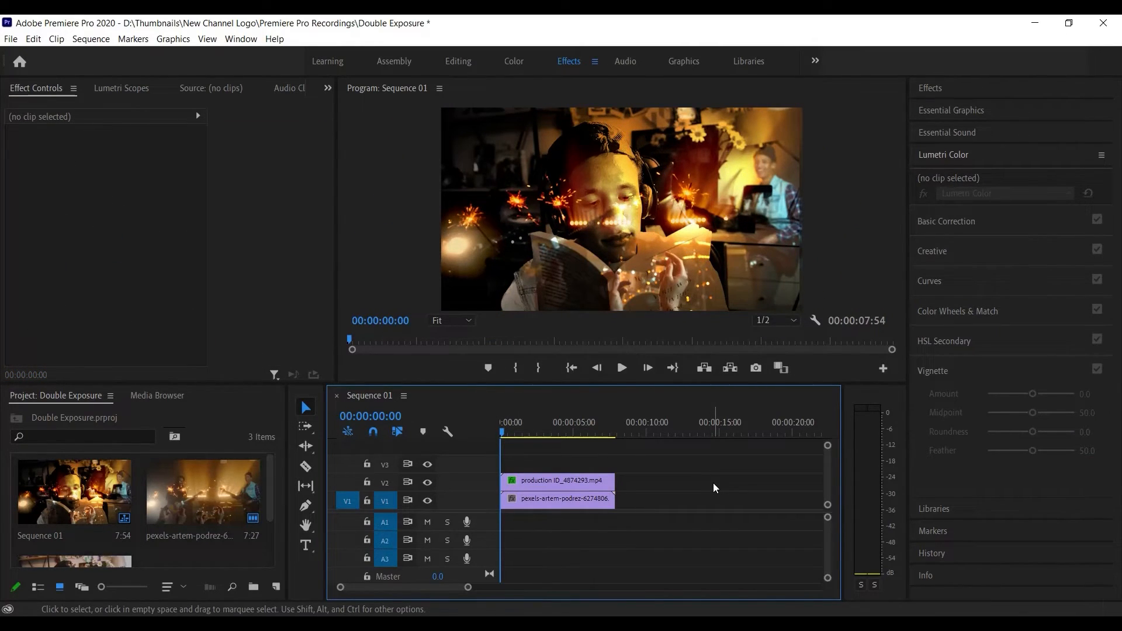
key("space")
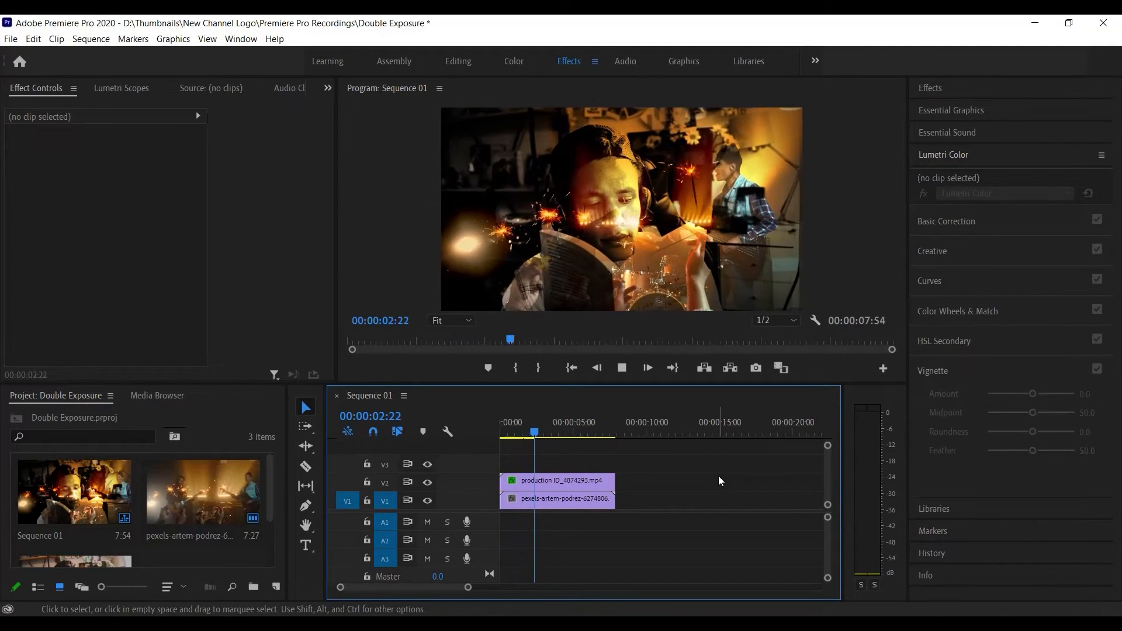
Step: Set the V2 clip's Mask Feather to 900, Mask Opacity to 79% and Mask Expansion to 526
left_click(577, 478)
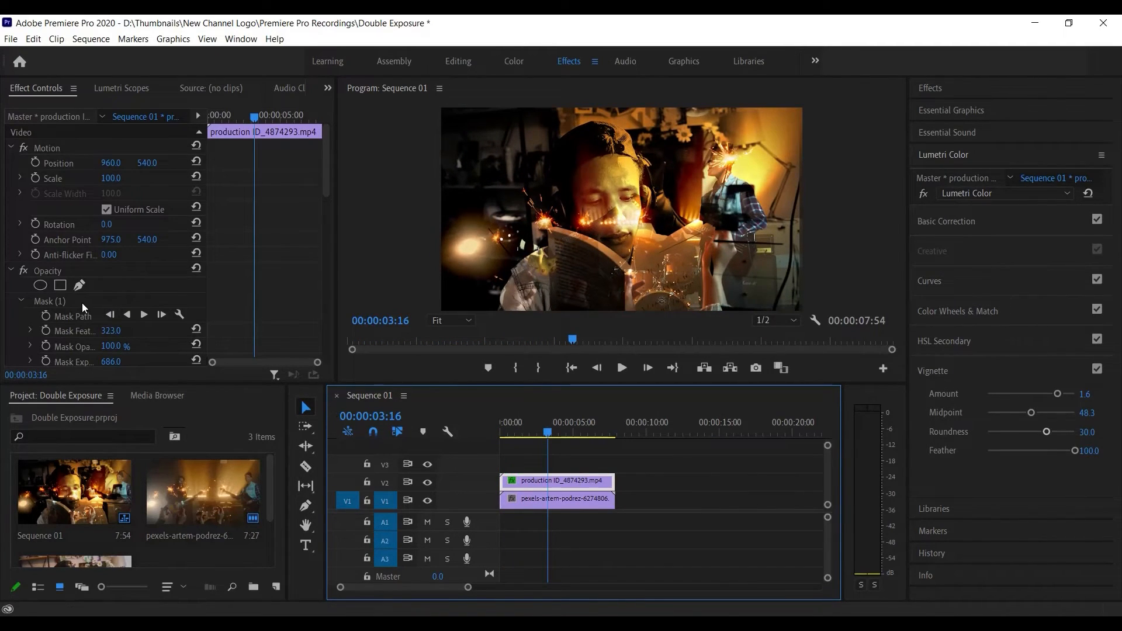
left_click_drag(114, 367, 41, 378)
left_click_drag(111, 367, 193, 324)
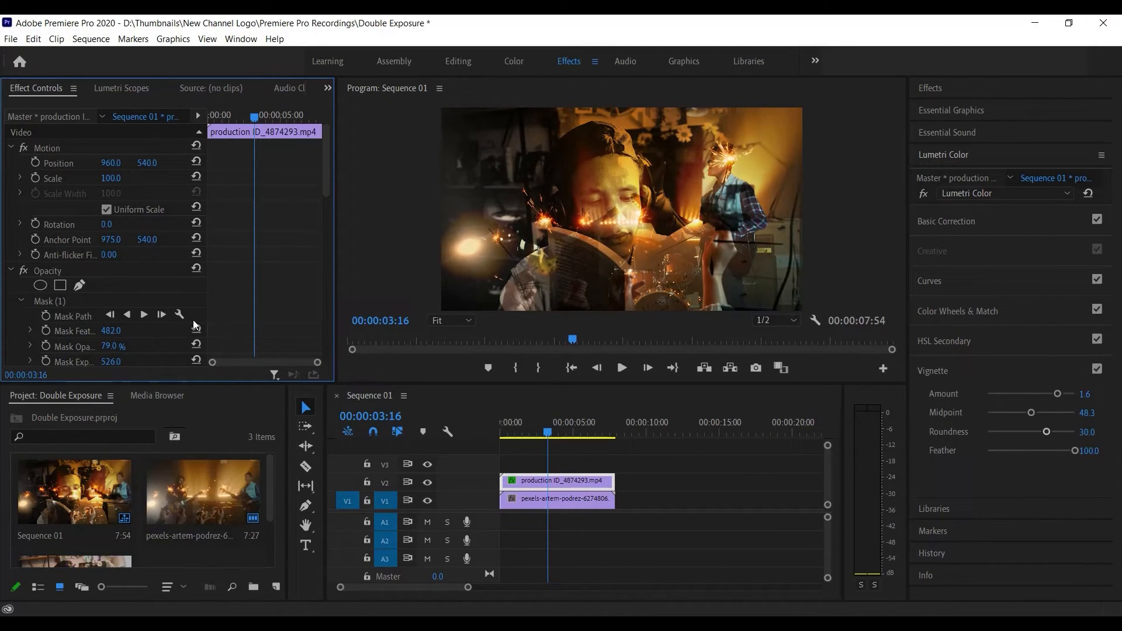
left_click(37, 303)
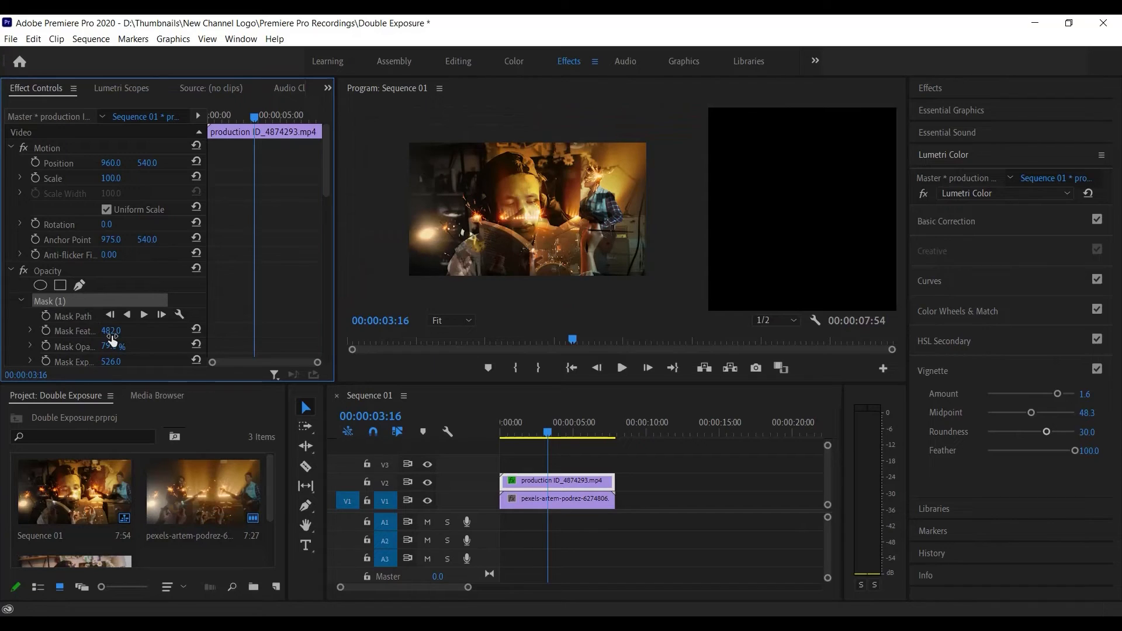
left_click_drag(107, 336, 388, 297)
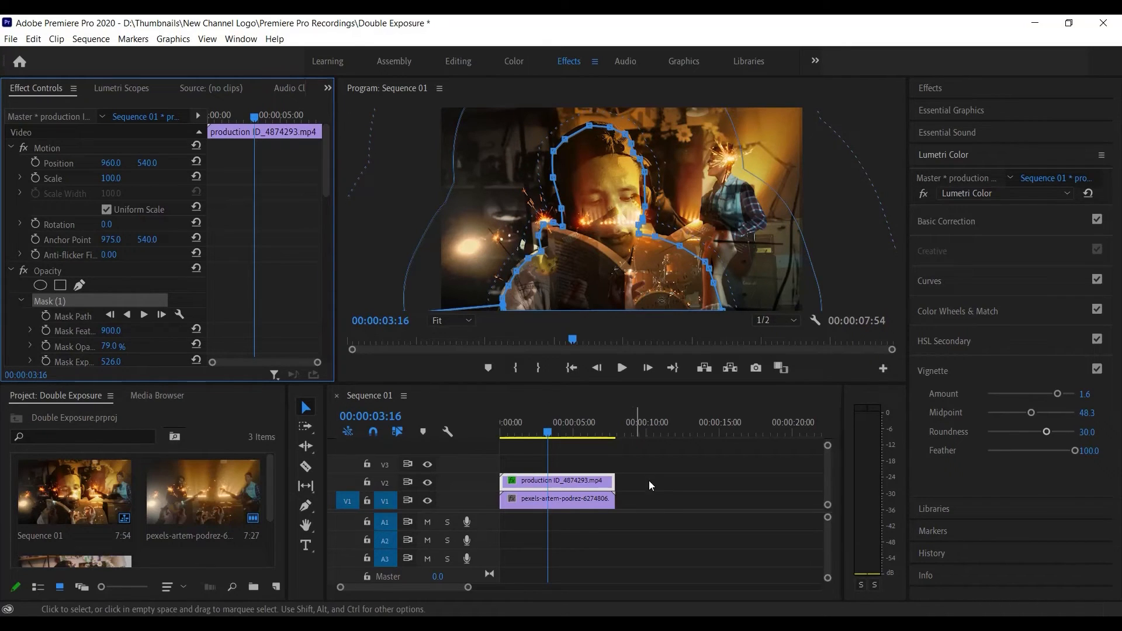
Step: Collapse the Lumetri Color settings and preview the sequence from its start in the maximized Program Monitor, restoring the layout when done
left_click(679, 497)
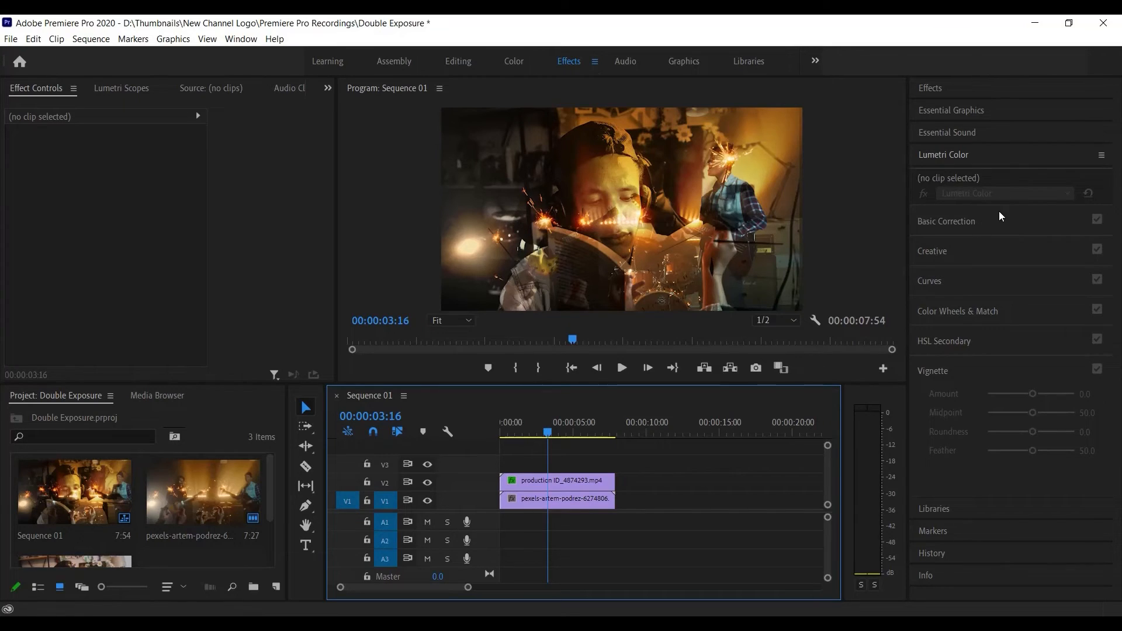
left_click(998, 156)
left_click(843, 213)
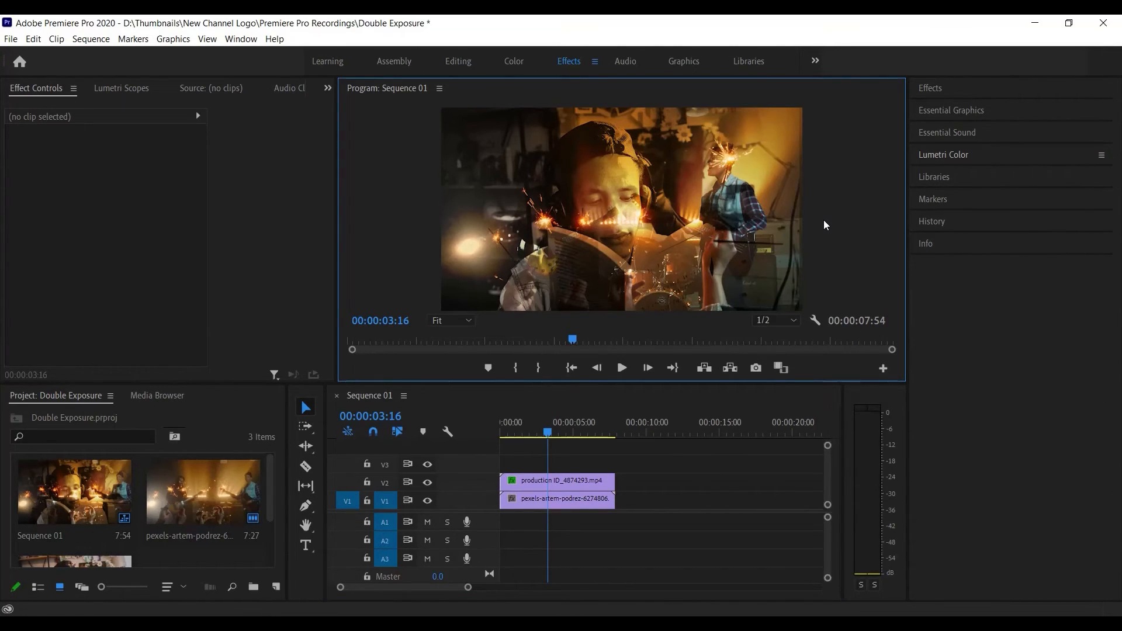
key("grave")
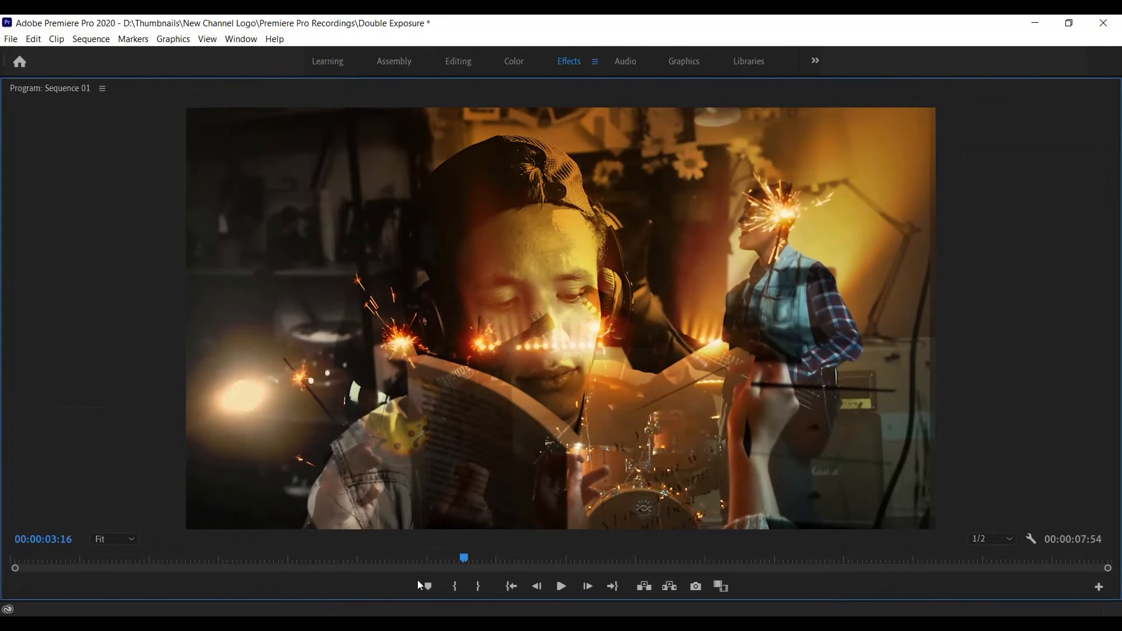
left_click_drag(460, 558, 2, 585)
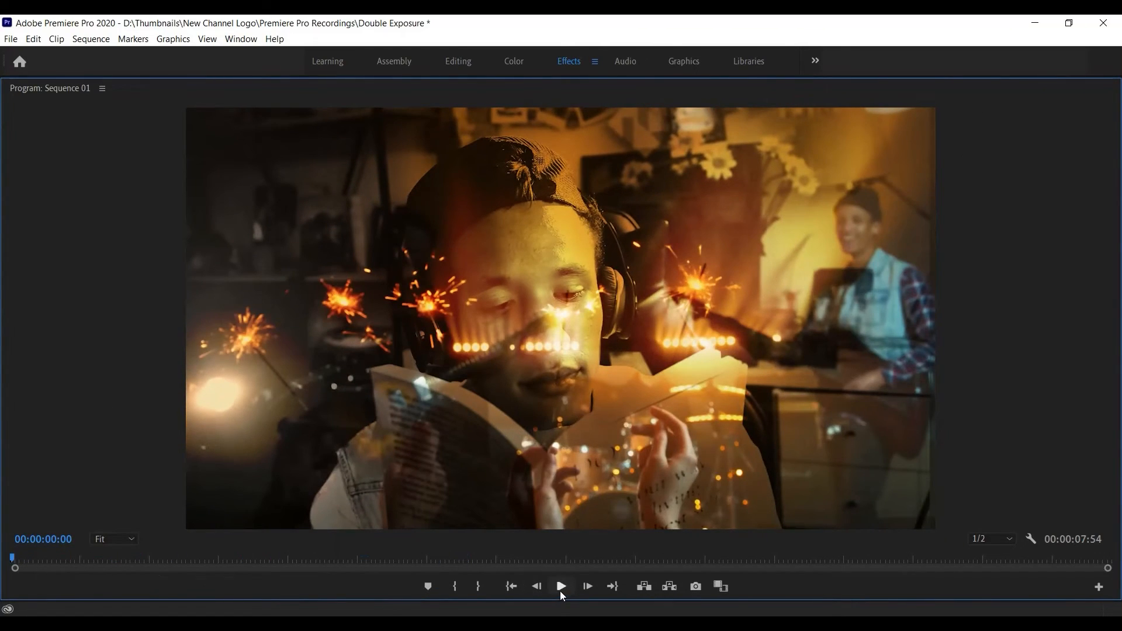
left_click(561, 589)
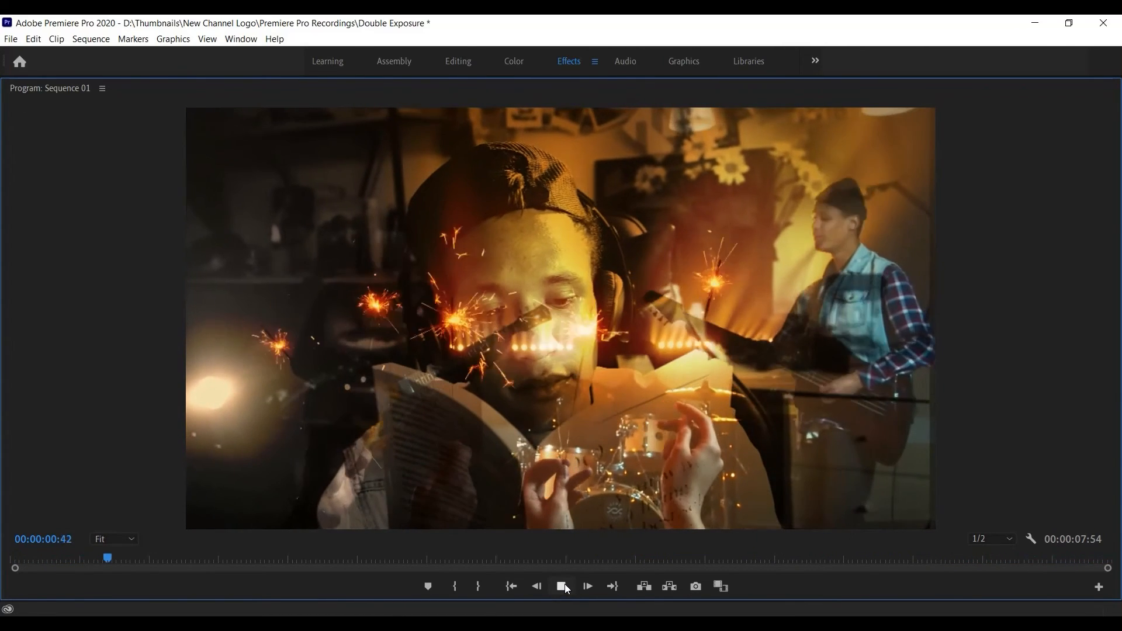
left_click(564, 585)
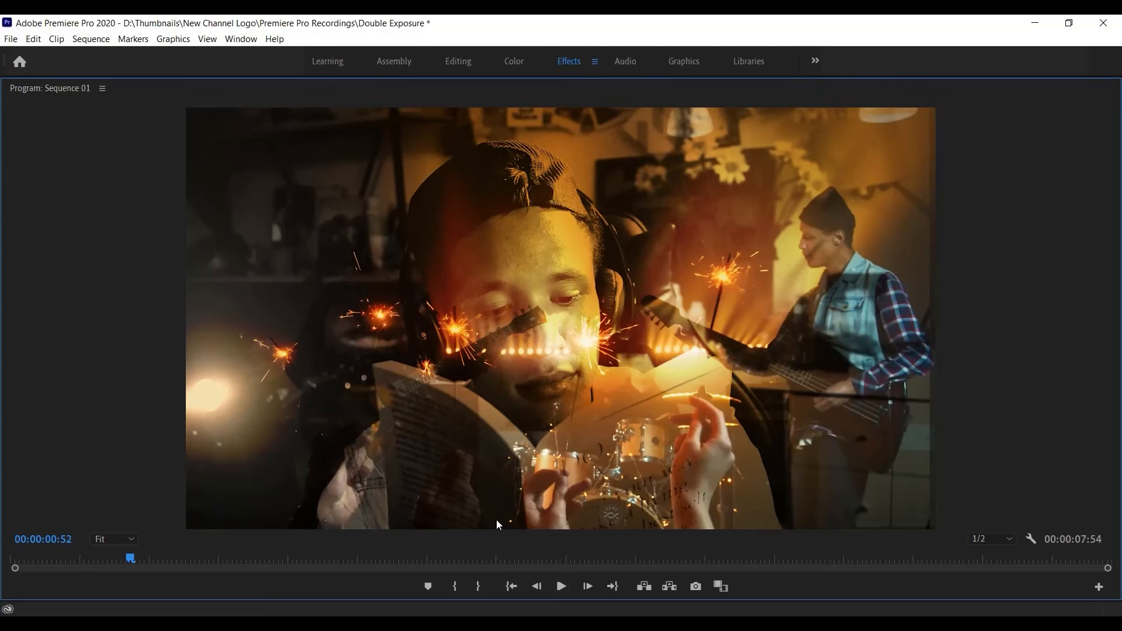
key("grave")
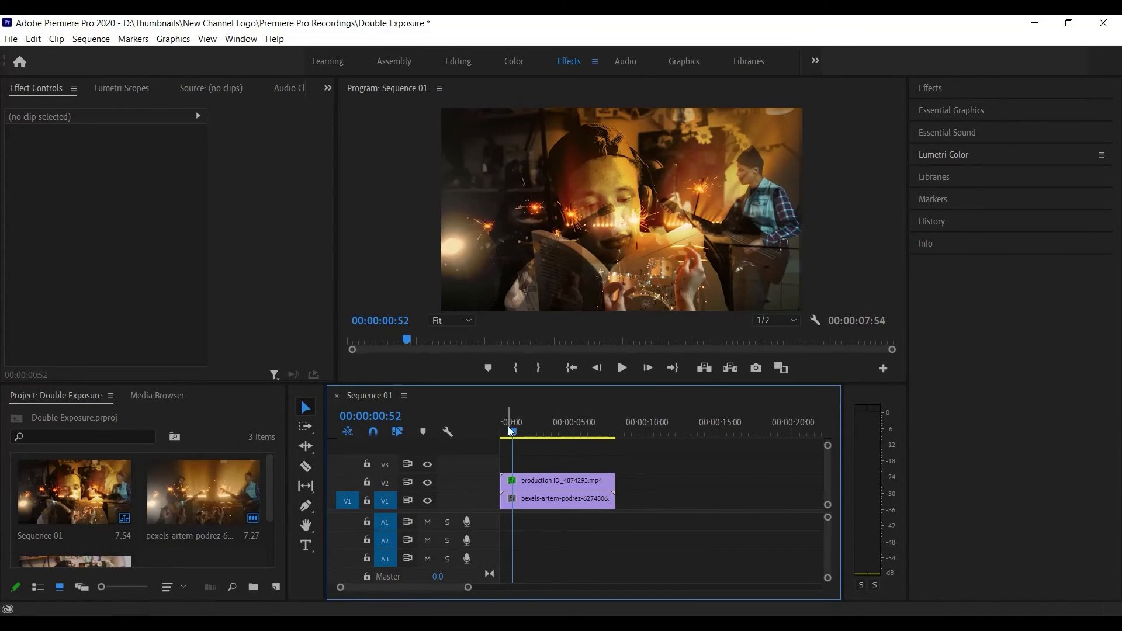
Step: Play the sequence from its start in full screen, exit, and scrub through its opening again in the timeline
left_click_drag(509, 430, 472, 429)
key("ctrl+grave")
key("space")
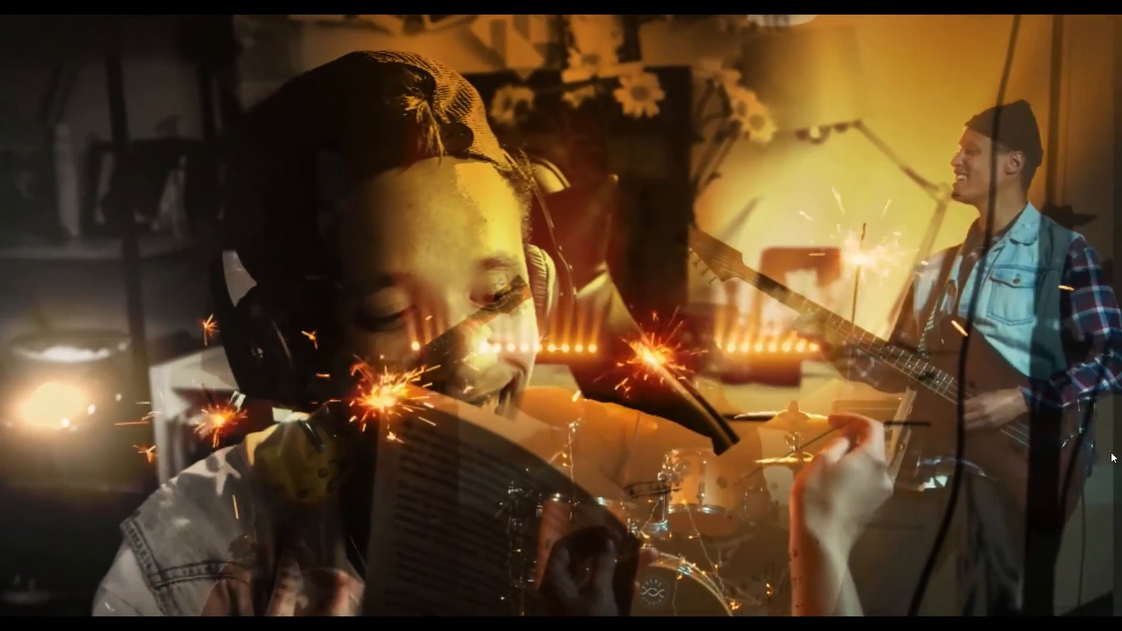
key("Escape")
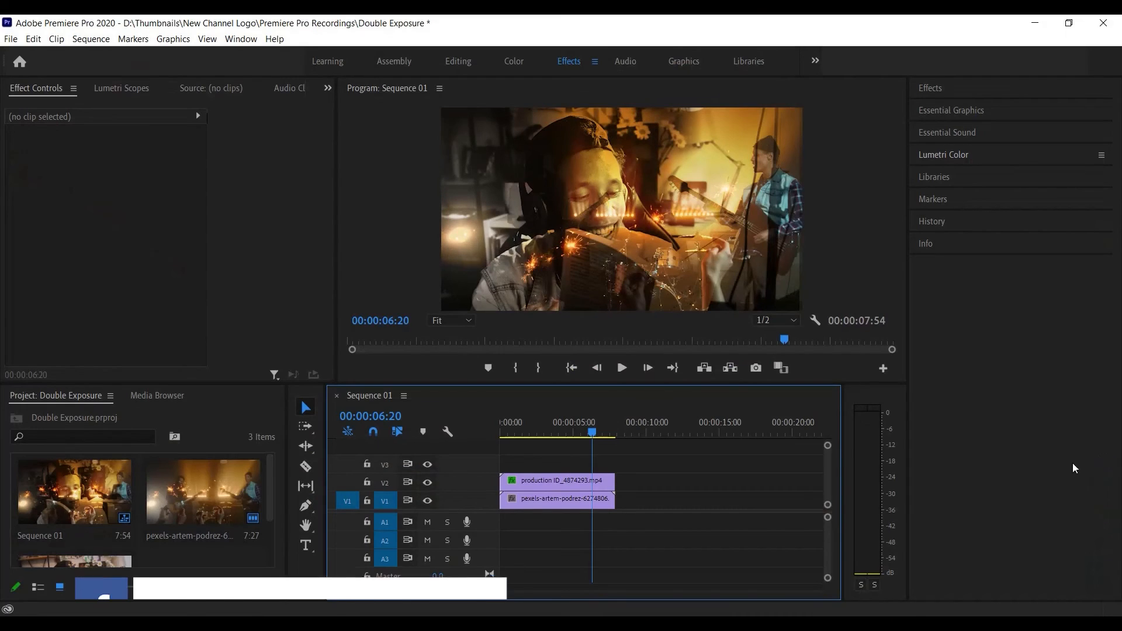
left_click_drag(588, 427, 469, 450)
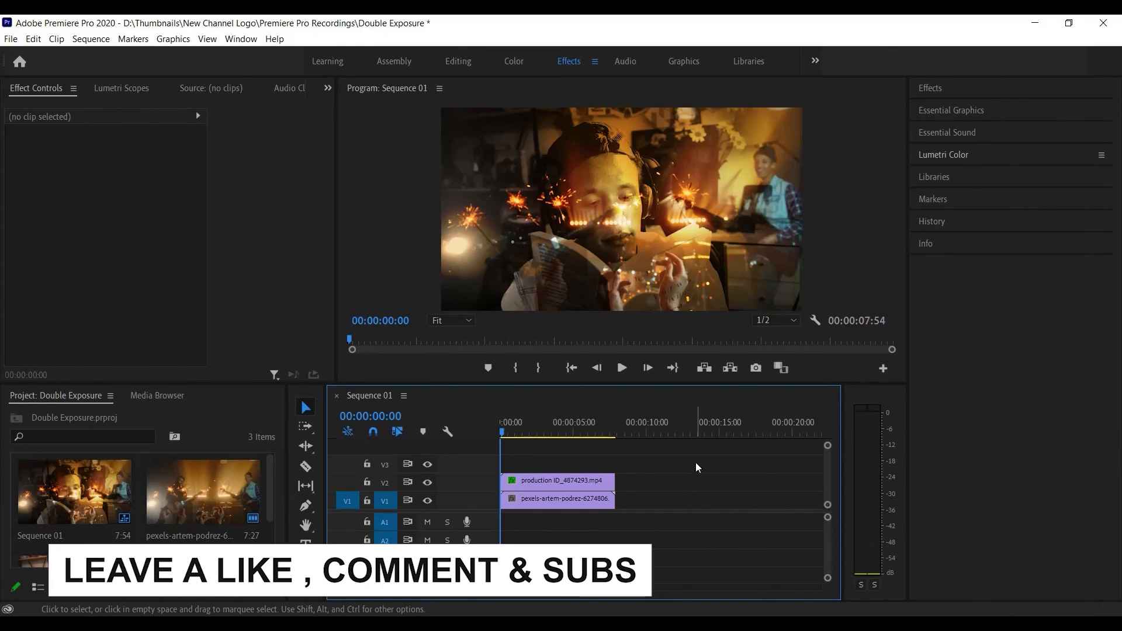
left_click_drag(506, 432, 561, 433)
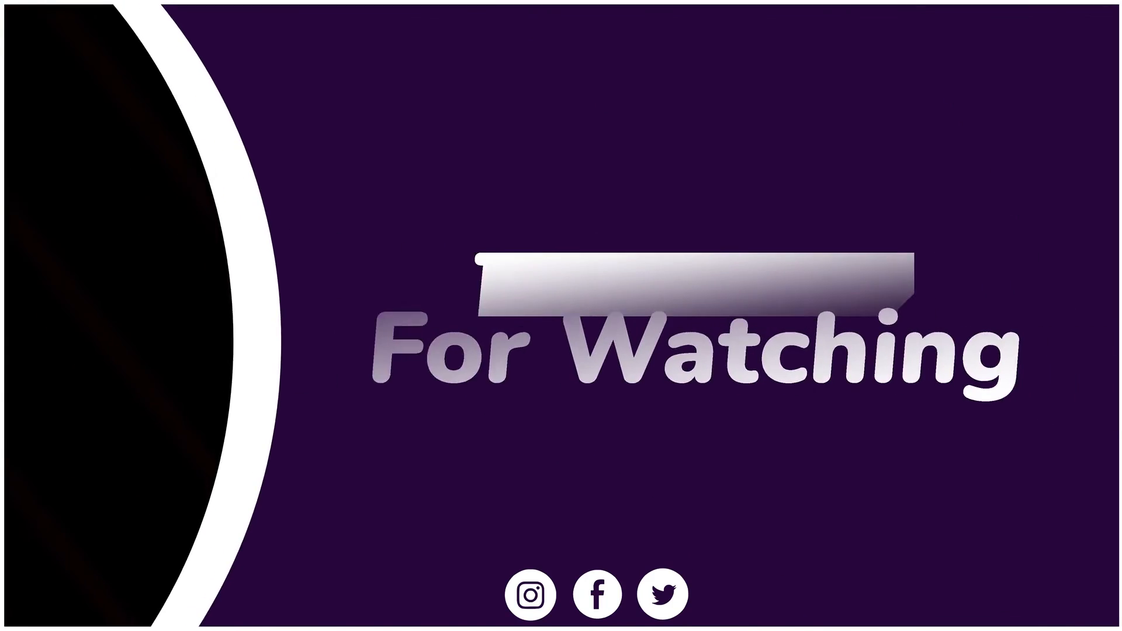